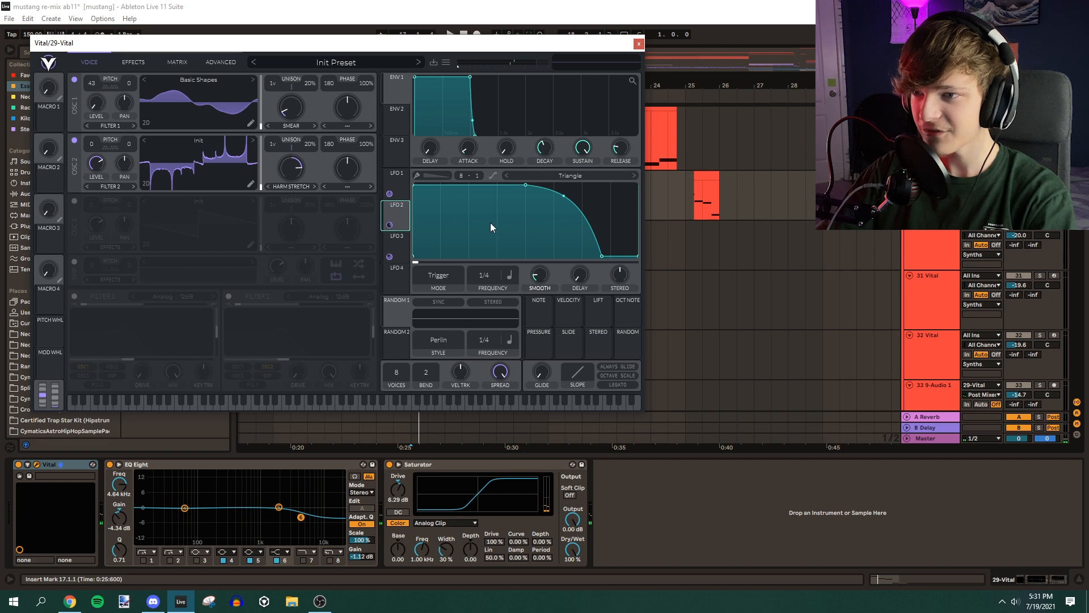
# Review the modulation matrix, advanced, effects and voice settings of the Vital synth on track 29, and close it
pyautogui.click(177, 62)
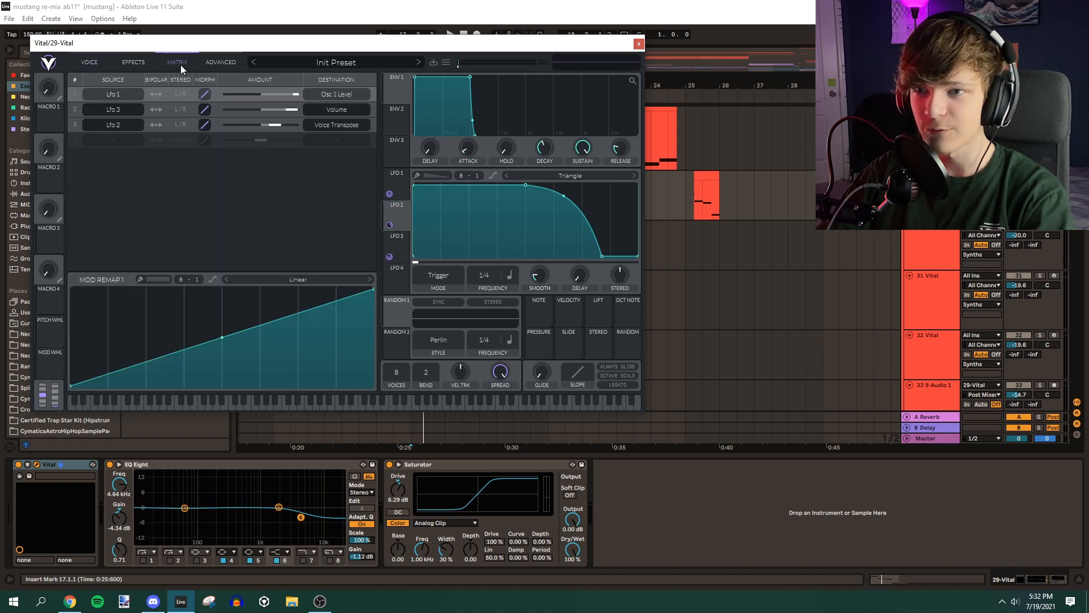
pyautogui.click(221, 62)
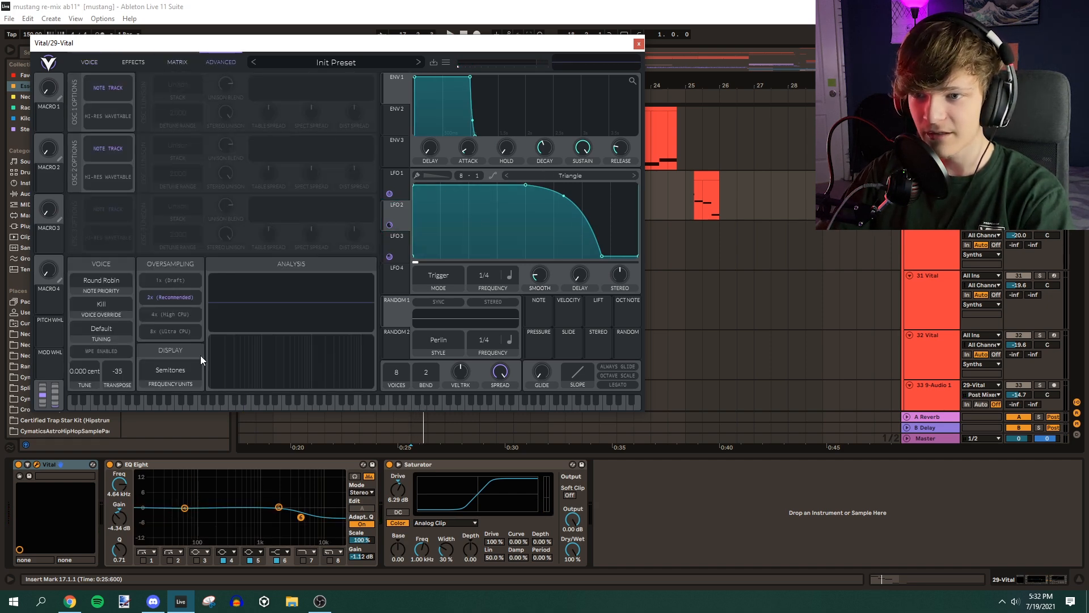
pyautogui.click(177, 65)
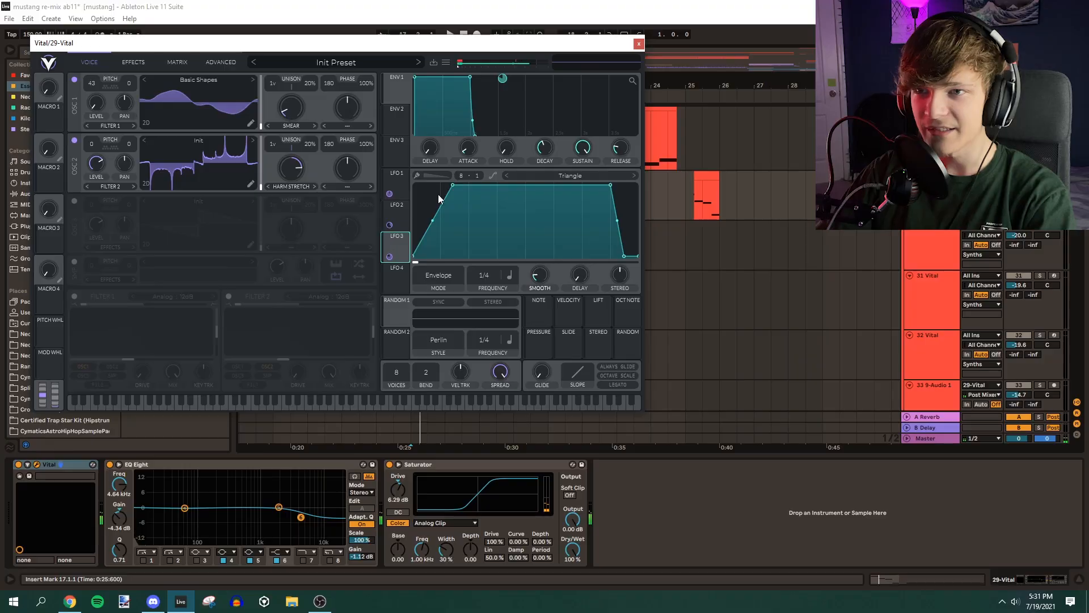
pyautogui.click(137, 63)
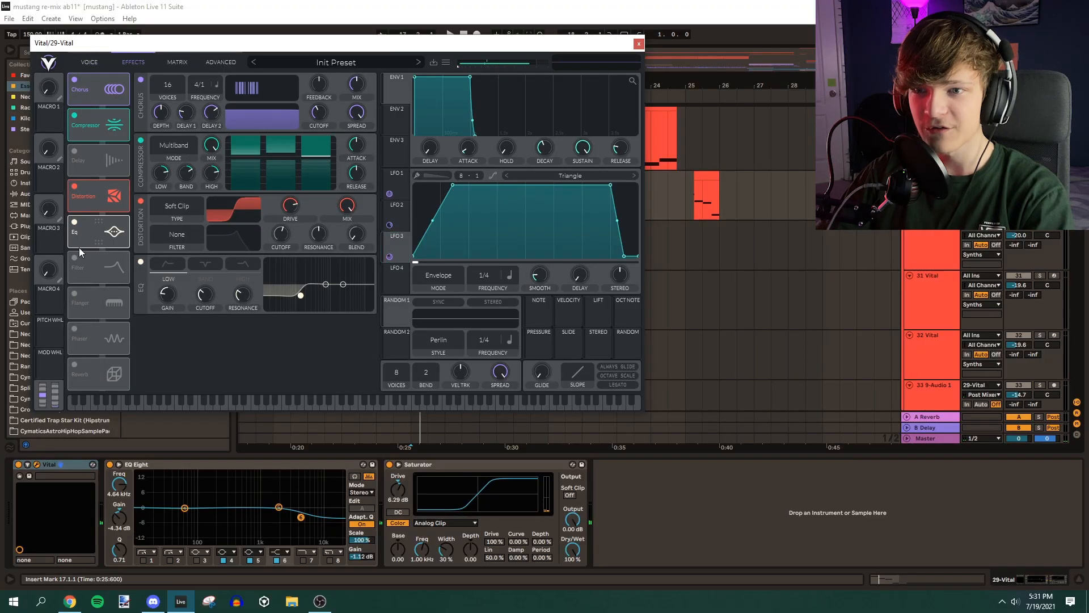
pyautogui.click(90, 63)
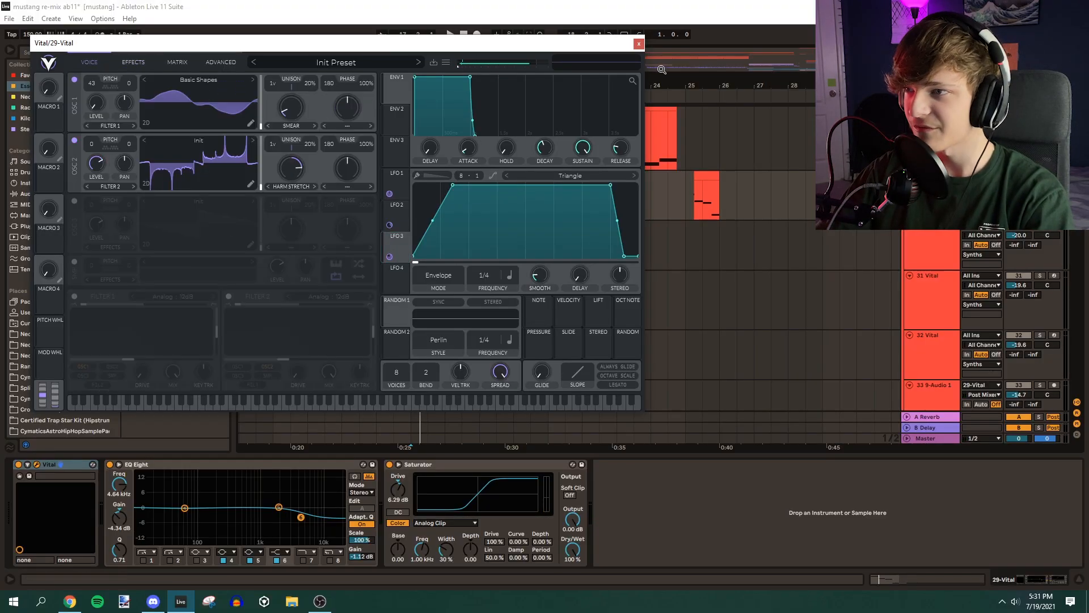
pyautogui.click(638, 44)
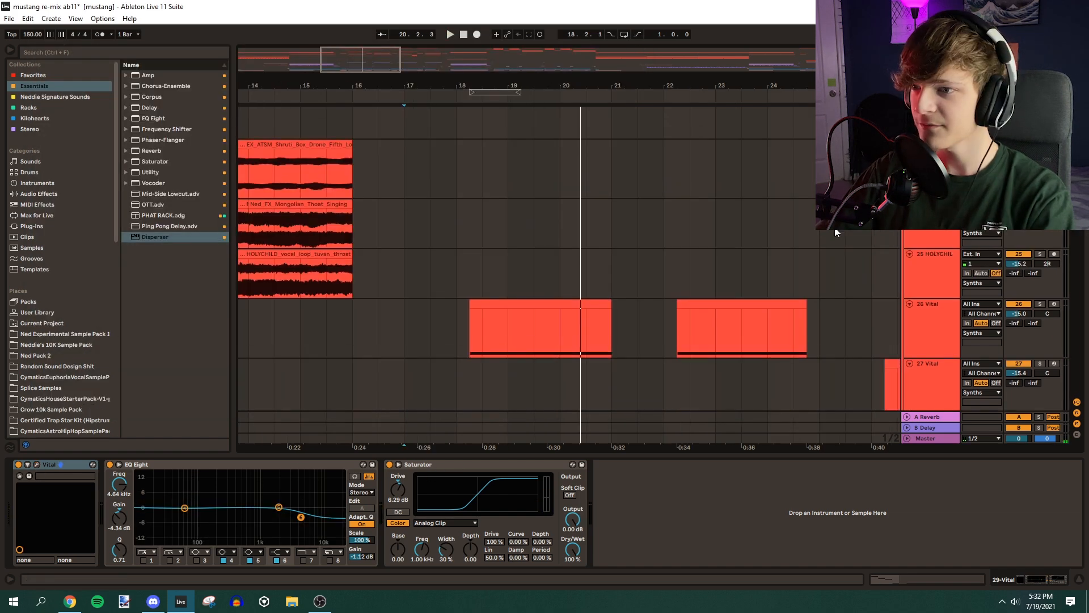
# Play the first track 26 Vital clip soloed from 18.2.1, and inspect that synth's voice and effects settings
pyautogui.click(471, 322)
pyautogui.press('space')
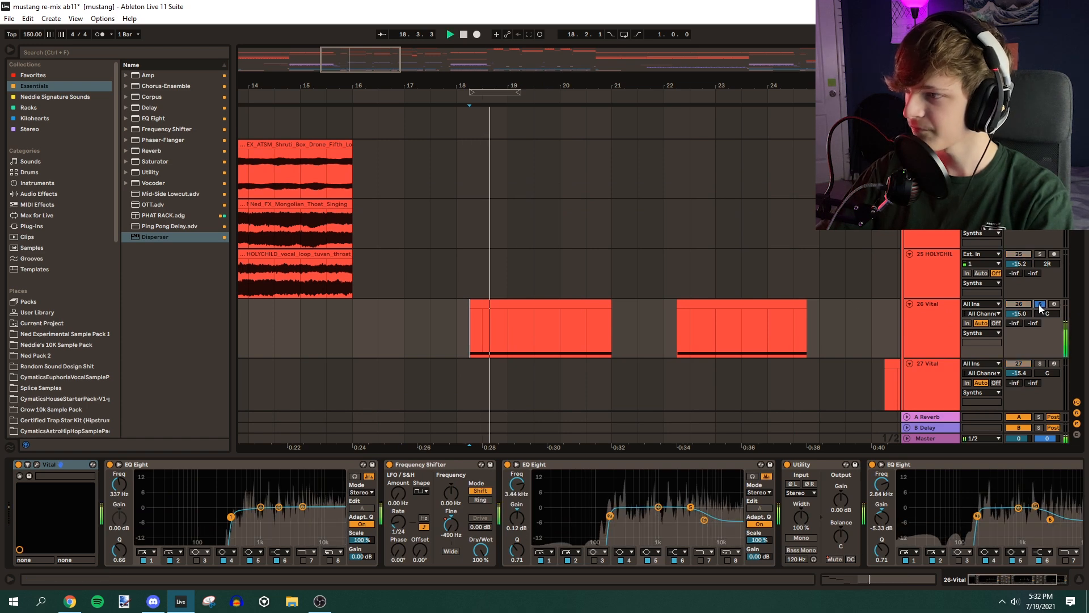
pyautogui.moveTo(462, 86); pyautogui.dragTo(382, 125)
pyautogui.press('space')
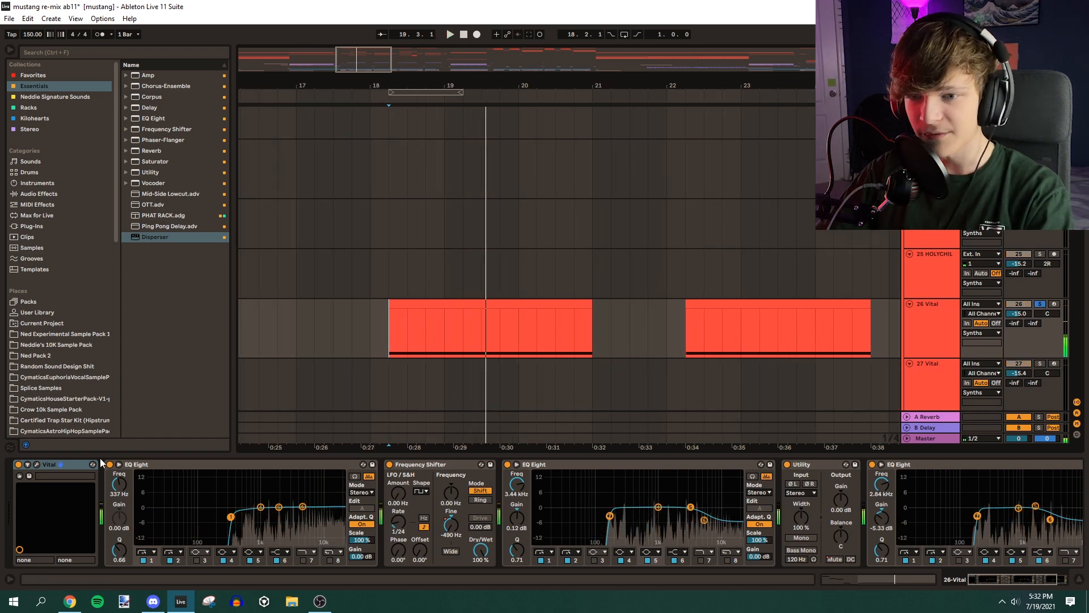
pyautogui.hotkey('ctrl', 'alt', 'p')
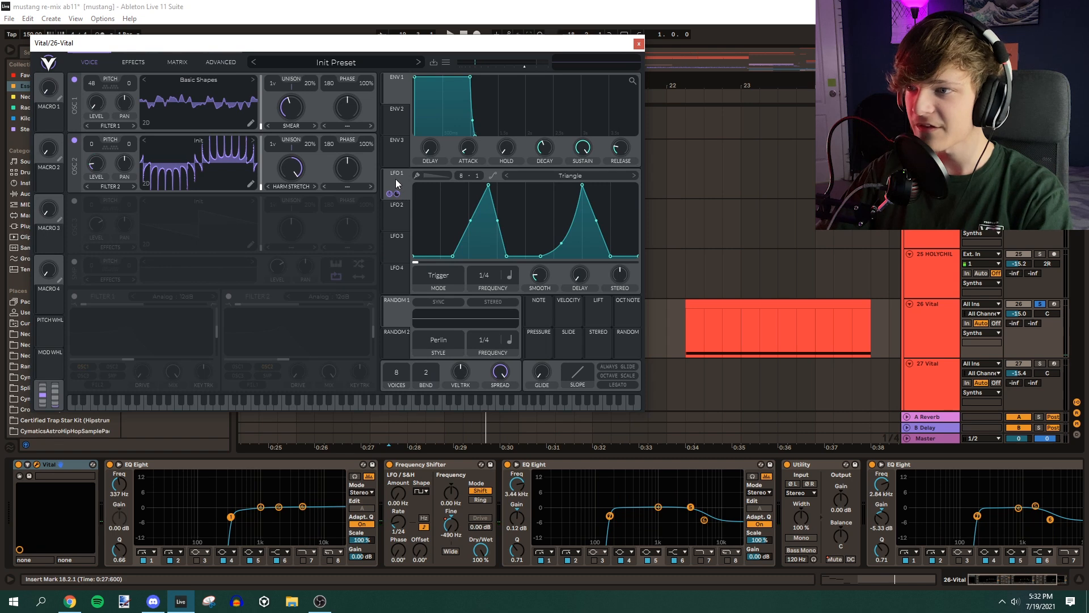
pyautogui.click(132, 62)
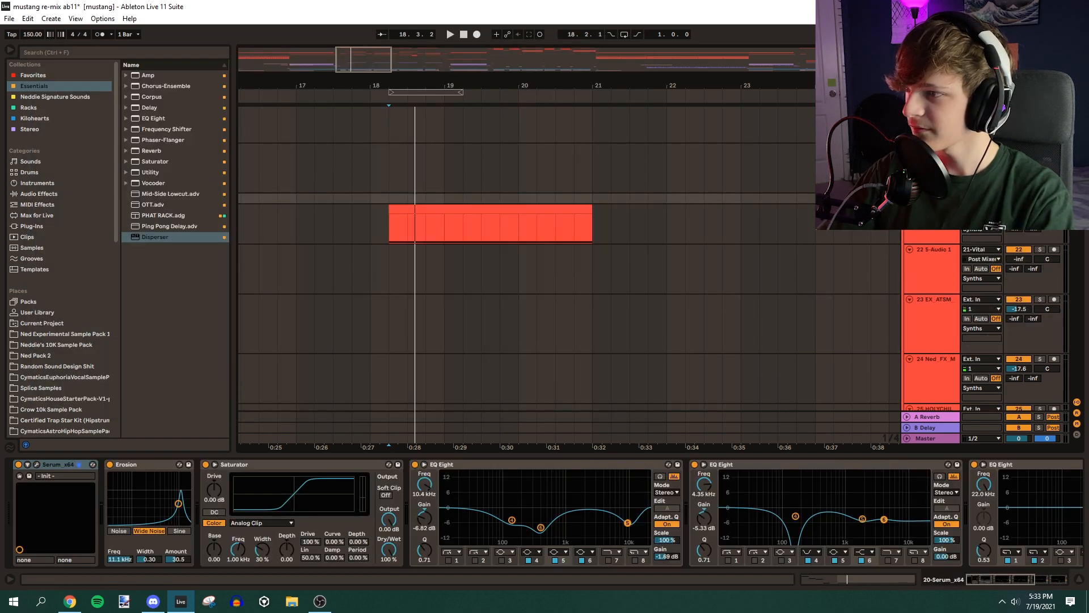
# Audition the track 21 Vital layer soloed from 18.2.1, and examine its oscillators and effects
pyautogui.scroll(2, 948, 277)
pyautogui.press('space')
pyautogui.click(948, 277)
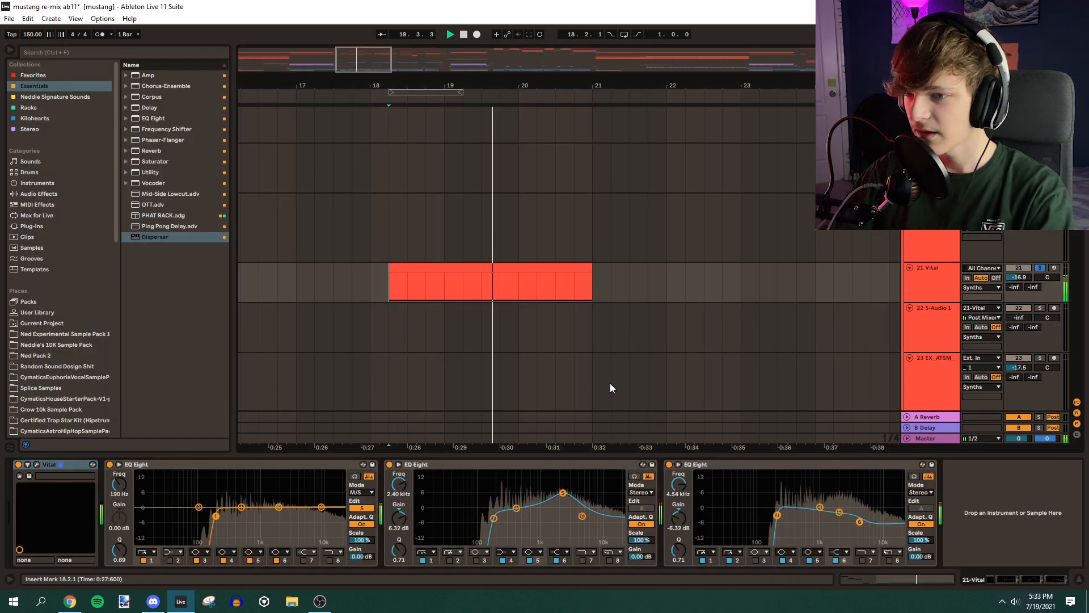
pyautogui.click(36, 464)
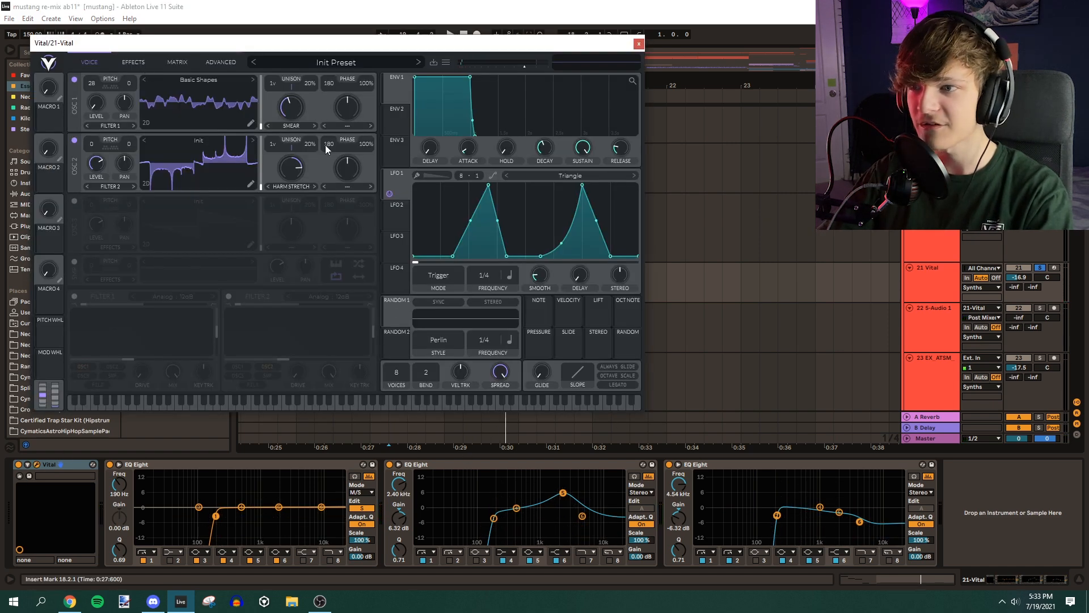
pyautogui.click(132, 63)
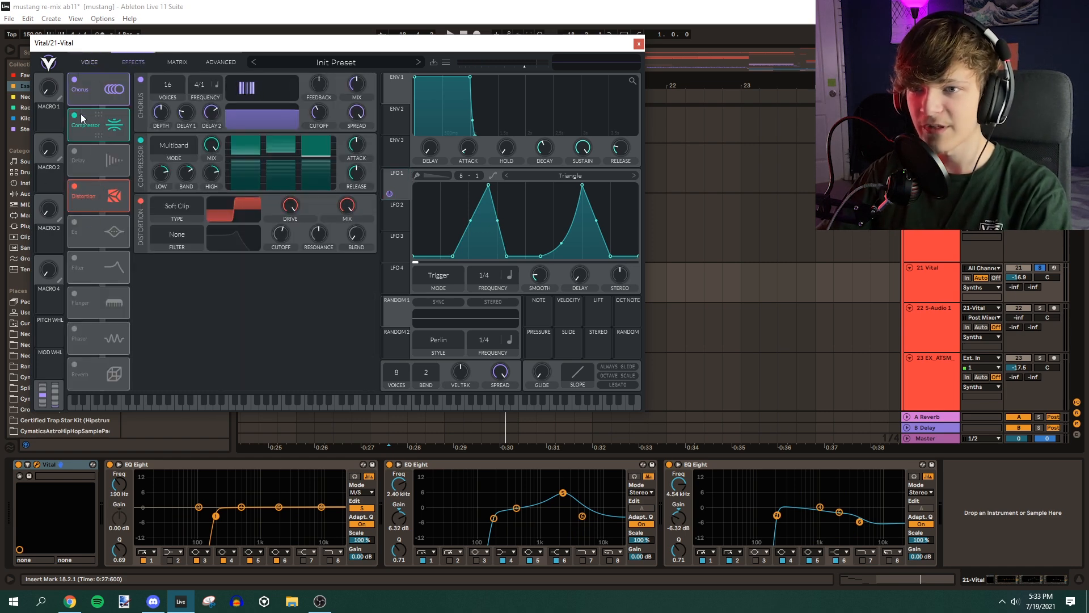
pyautogui.click(89, 62)
pyautogui.press('space')
pyautogui.press('space')
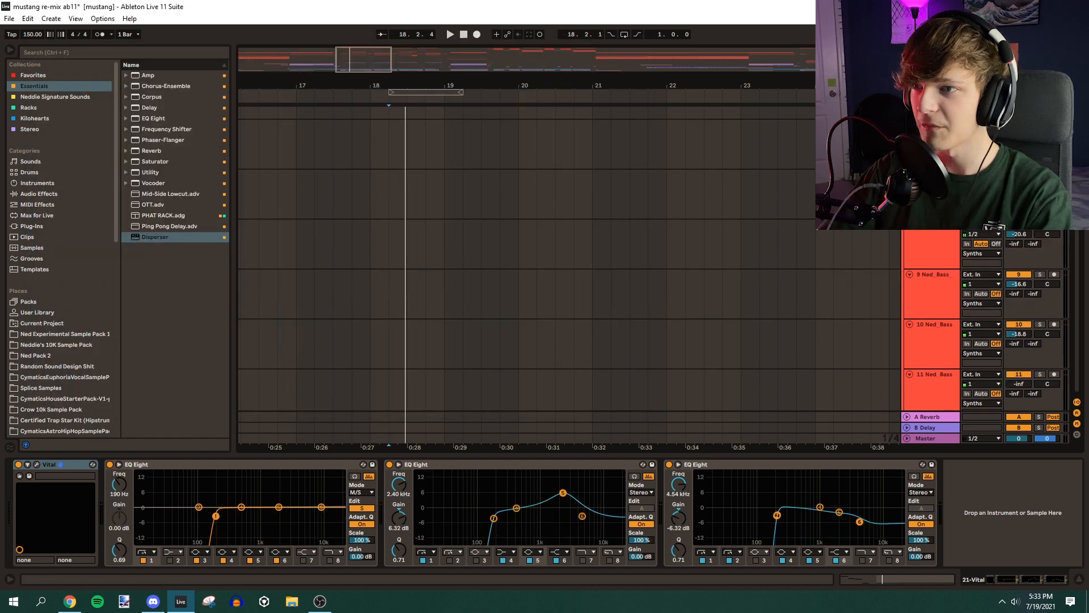
# Locate track 2 with the Serum bass and play its clip soloed from 18.2.1
pyautogui.scroll(5, 652, 258)
pyautogui.scroll(-20, 567, 258)
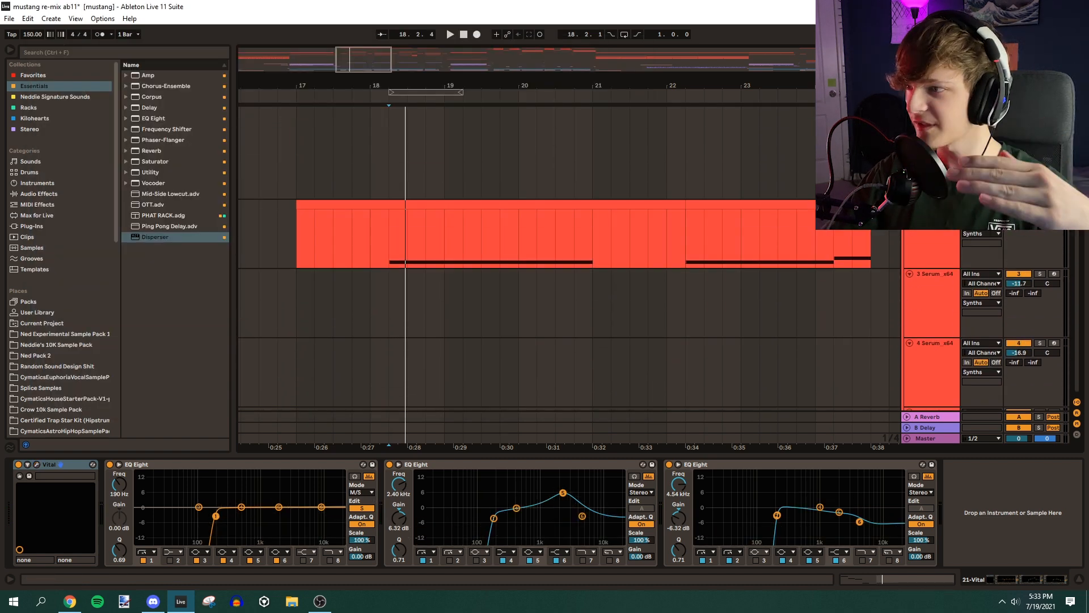
pyautogui.scroll(10, 567, 258)
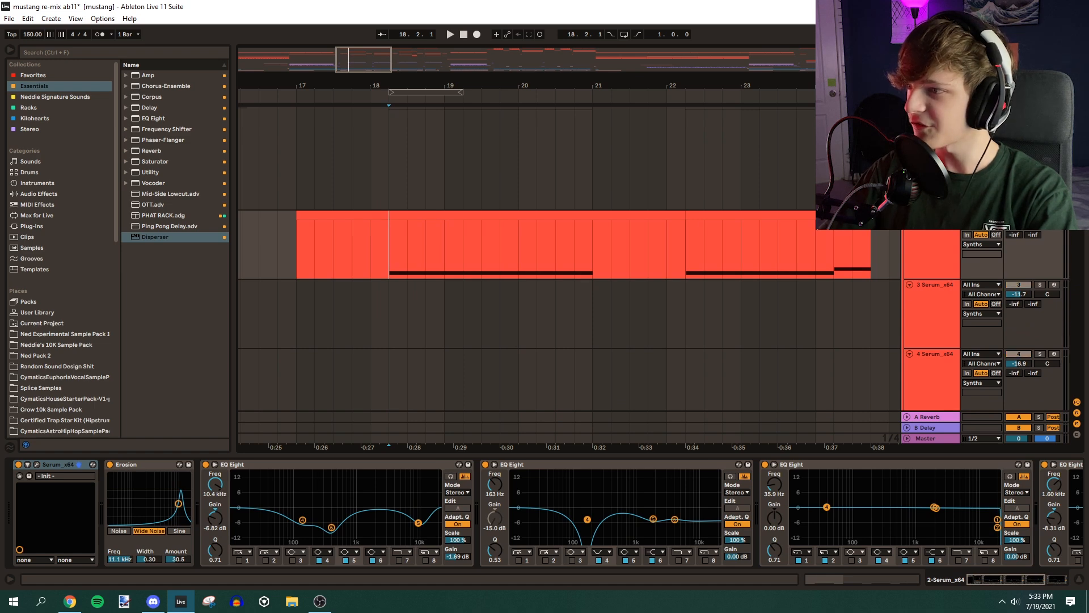
pyautogui.press('space')
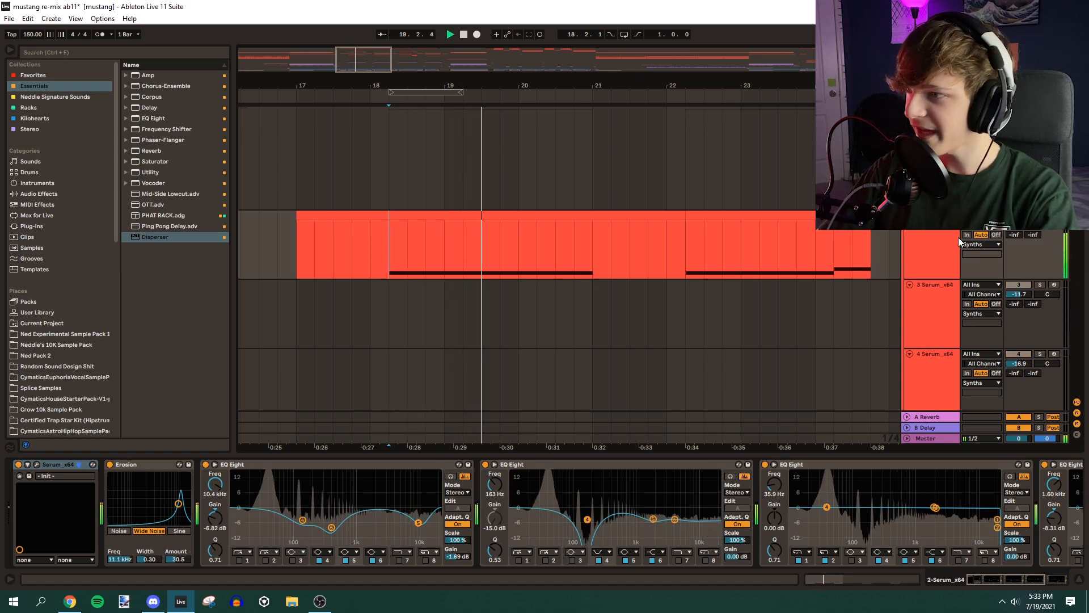
pyautogui.press('space')
# Replay the Serum bass while examining the chain of EQ Eight devices on track 2
pyautogui.moveTo(1013, 580)
pyautogui.mouseDown()
pyautogui.moveTo(1041, 580)
pyautogui.moveTo(1026, 582)
pyautogui.mouseUp()
pyautogui.press('space')
pyautogui.press('space')
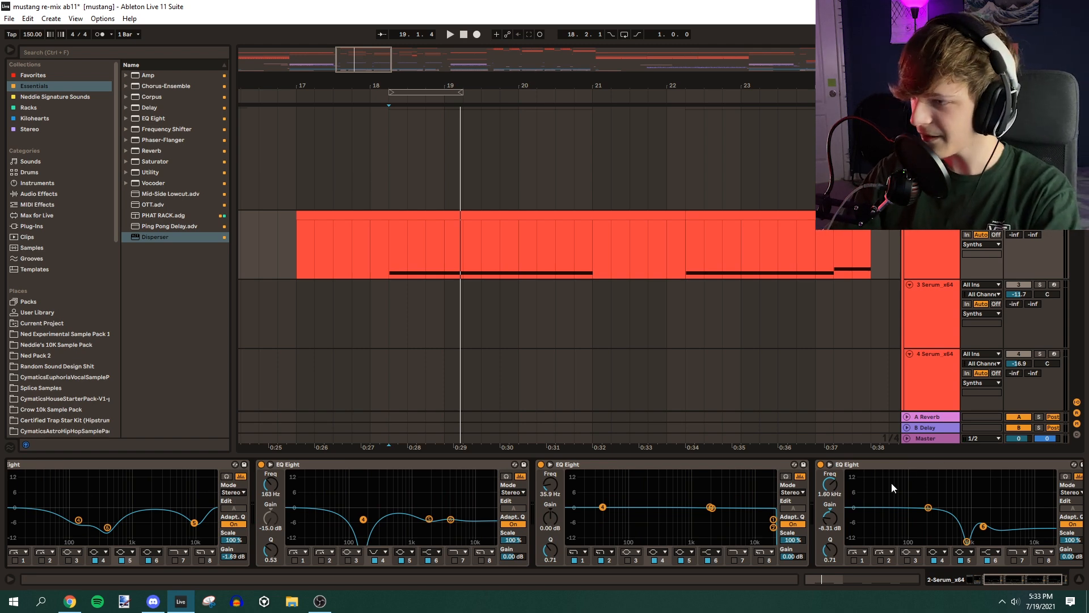
pyautogui.press('space')
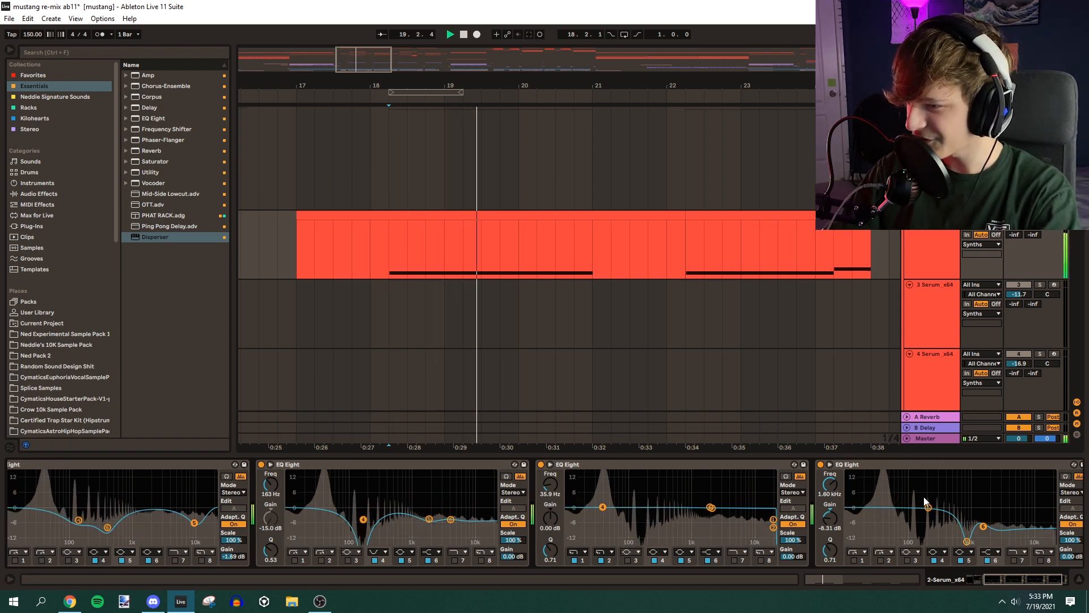
pyautogui.click(1032, 577)
pyautogui.moveTo(1032, 578); pyautogui.dragTo(1002, 579)
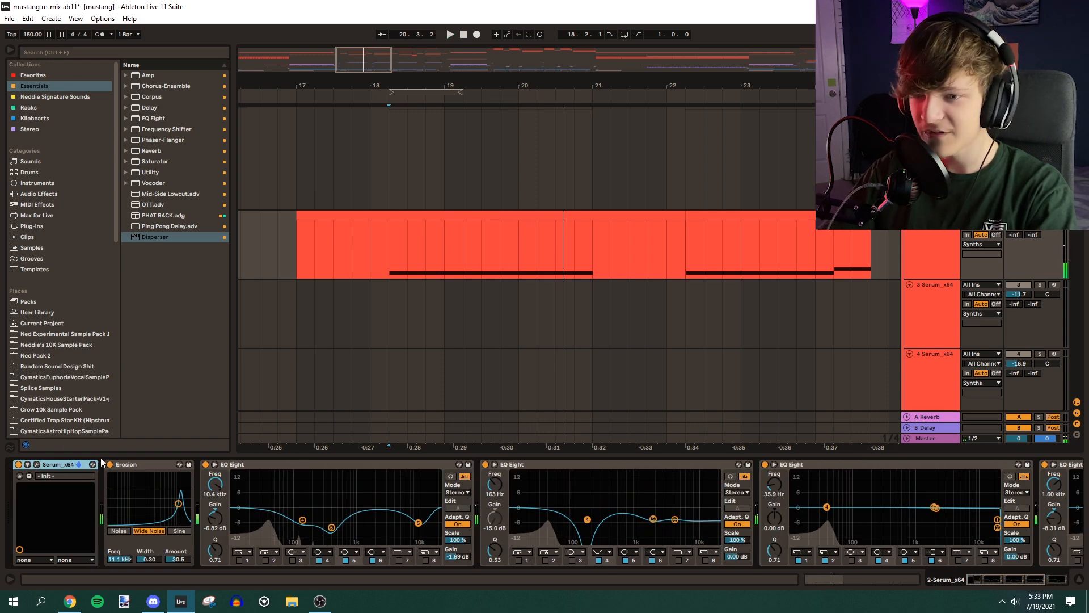
# Inspect the oscillator and distortion settings of track 2's Serum, close it, and view the end of the device chain
pyautogui.click(37, 464)
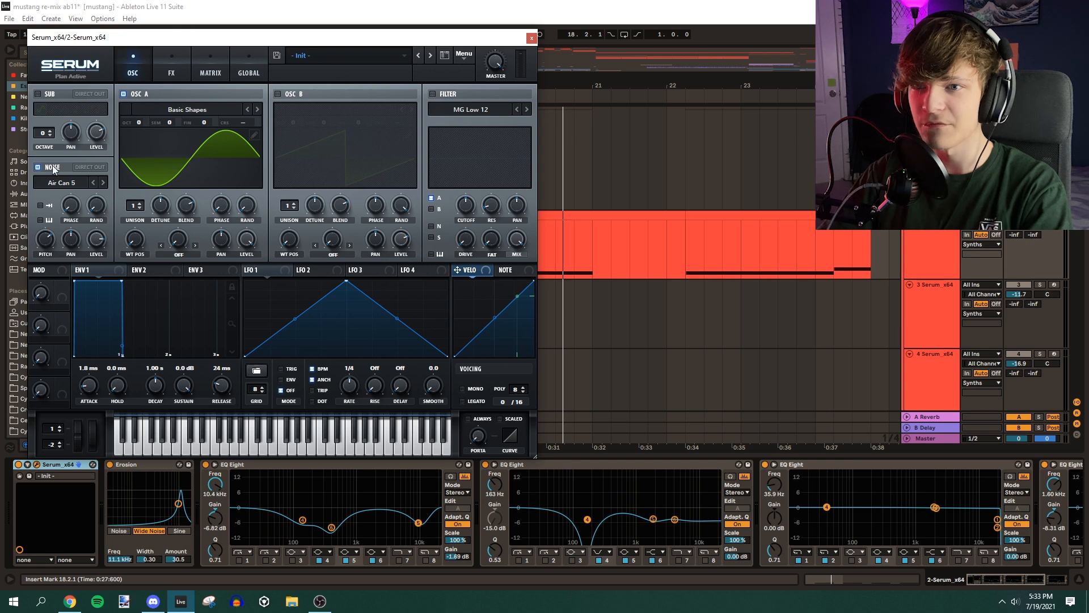
pyautogui.click(158, 67)
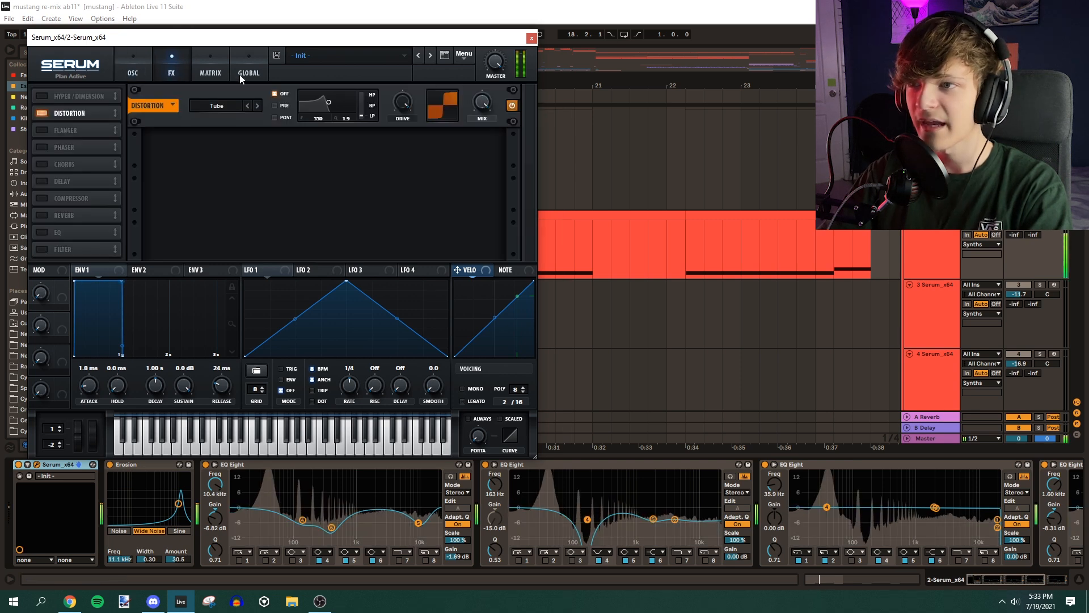
pyautogui.click(531, 38)
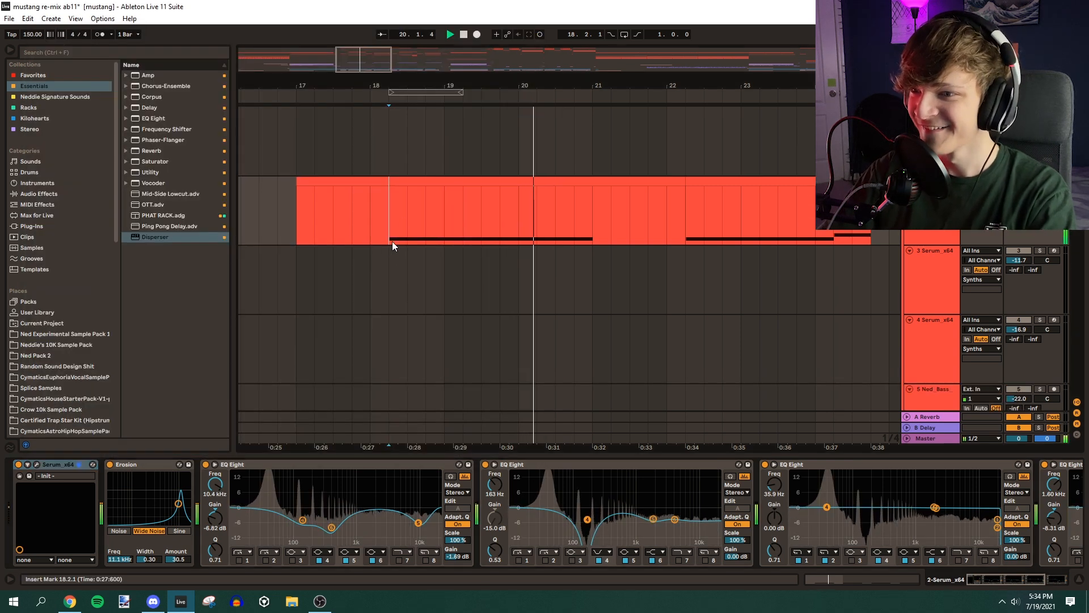
pyautogui.press('space')
pyautogui.click(1008, 573)
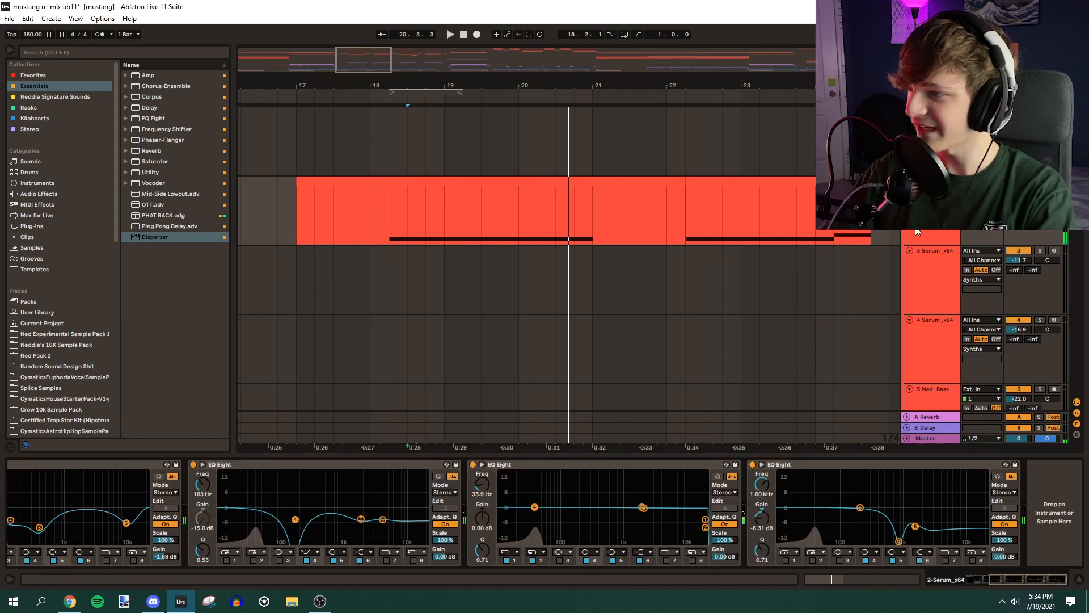
# Play the track 28 Vital clip from 22.2.1 and inspect that synth's oscillators and LFO
pyautogui.click(383, 209)
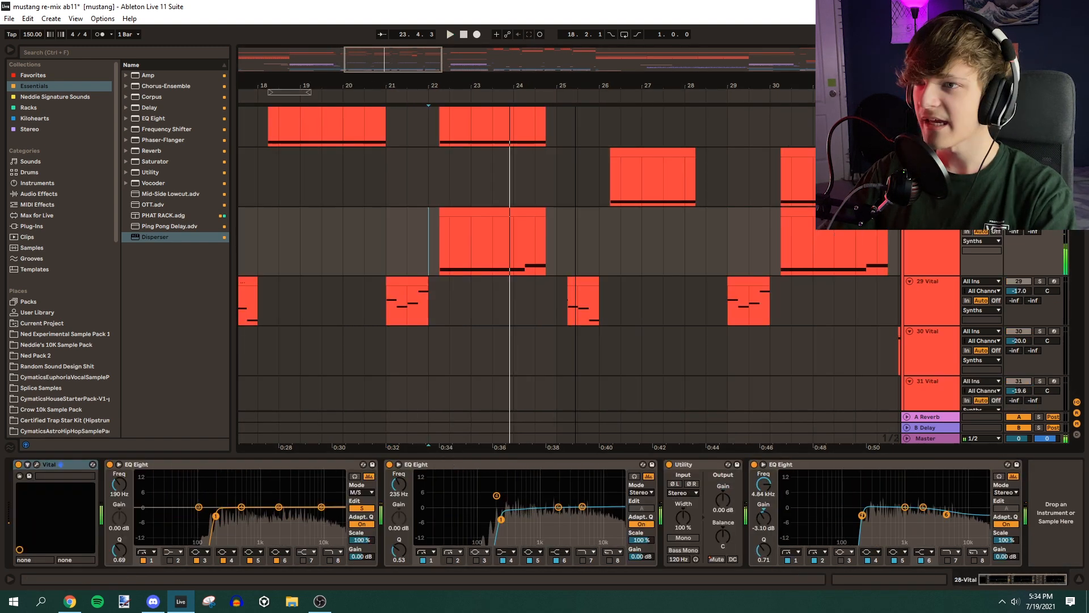
pyautogui.moveTo(432, 85); pyautogui.dragTo(444, 217)
pyautogui.click(447, 216)
pyautogui.press('space')
pyautogui.press('space')
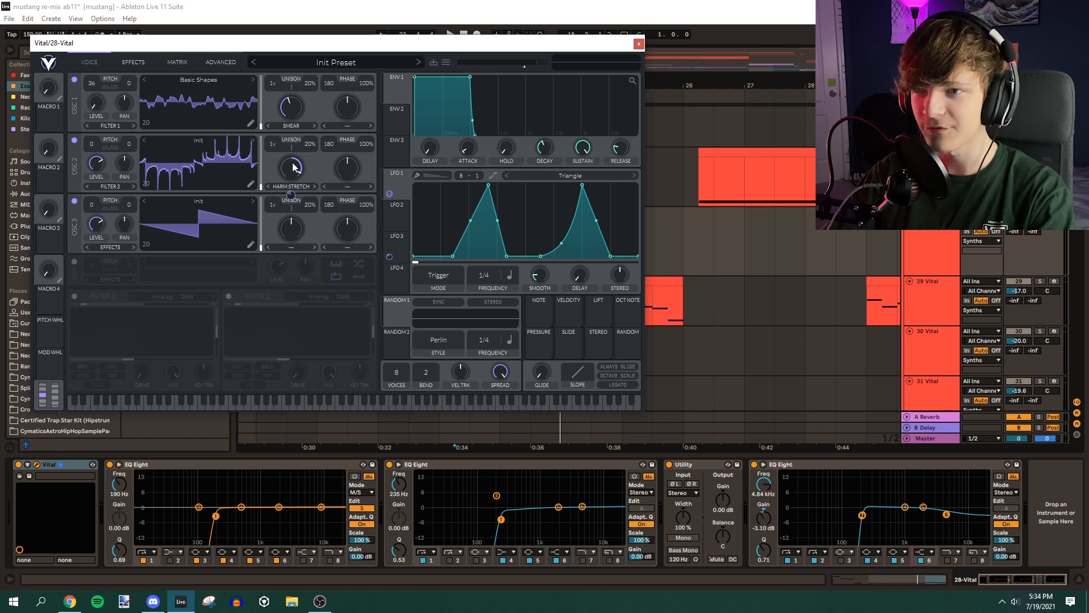
pyautogui.press('space')
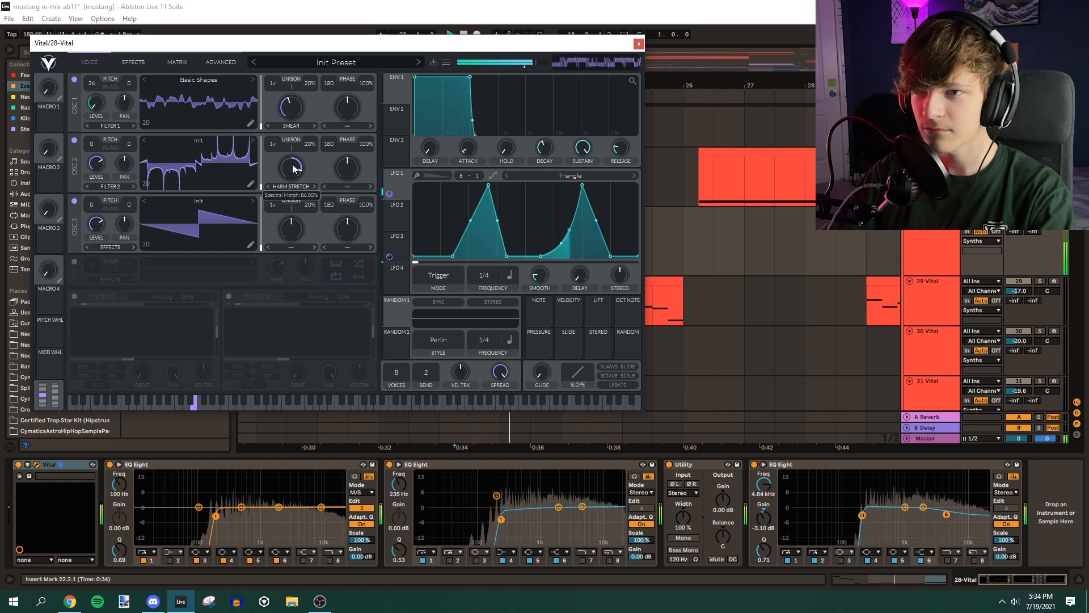
pyautogui.click(638, 45)
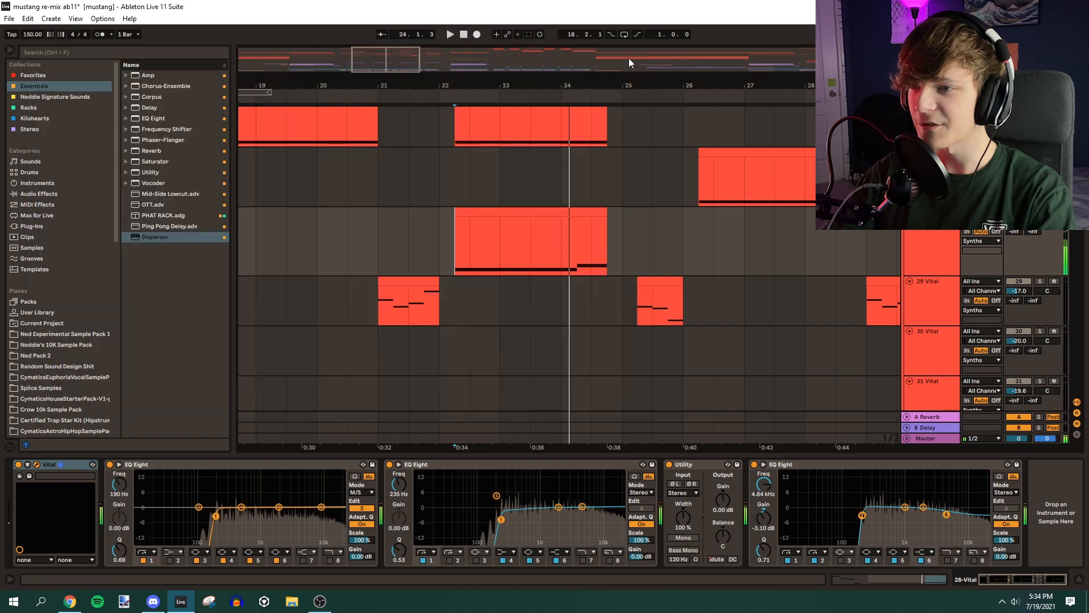
pyautogui.click(37, 464)
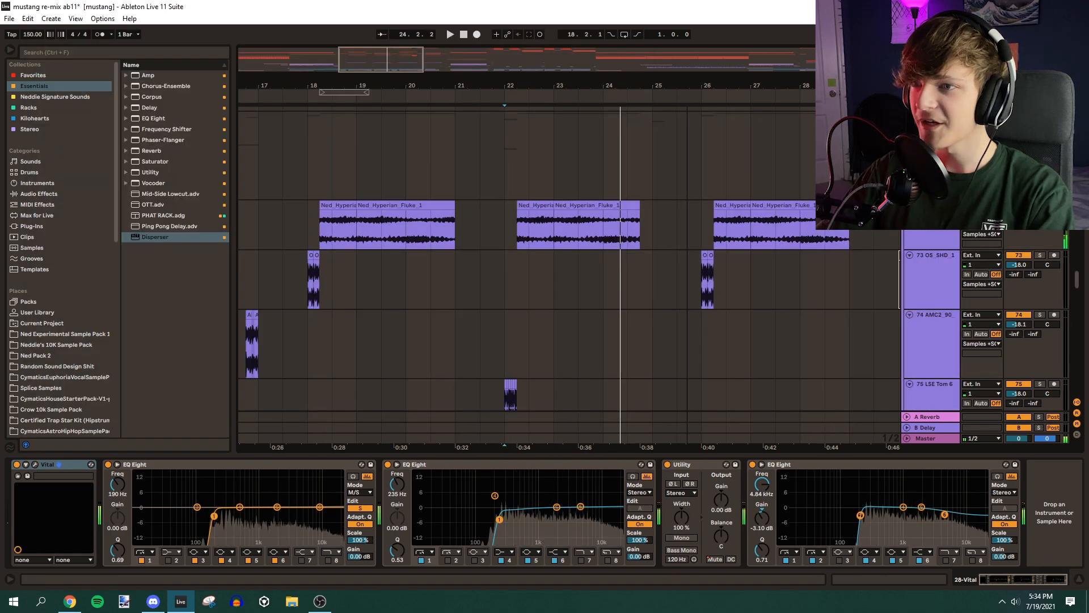
# Play the Ned_Hyperian_Fluke_1 sample on track 72 soloed from 18.2.1, and view its effects chain
pyautogui.hscroll(-5, 567, 255)
pyautogui.click(1019, 249)
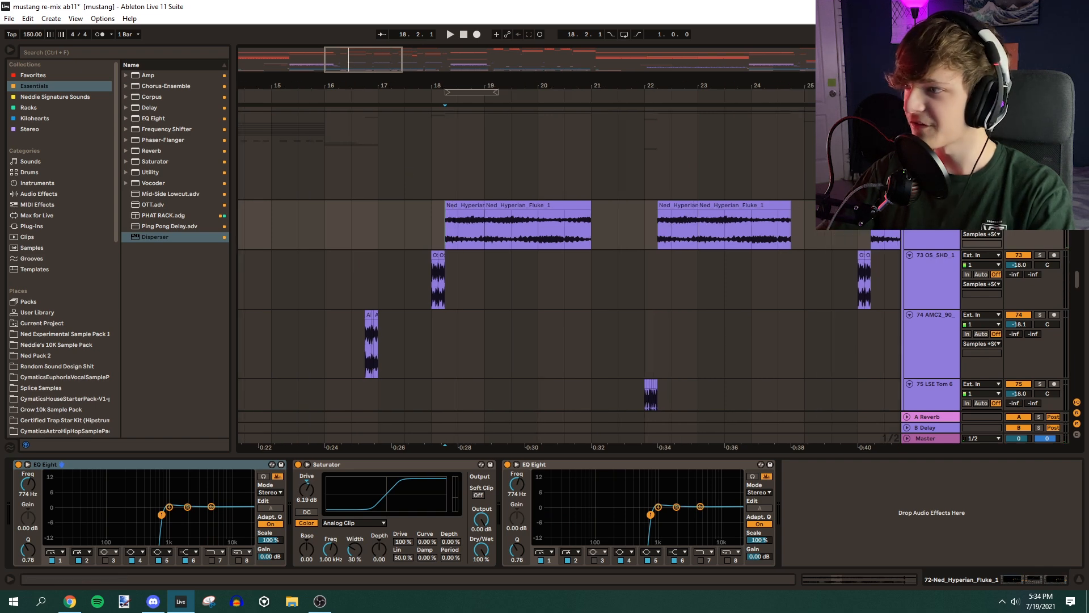
pyautogui.click(61, 465)
pyautogui.click(446, 221)
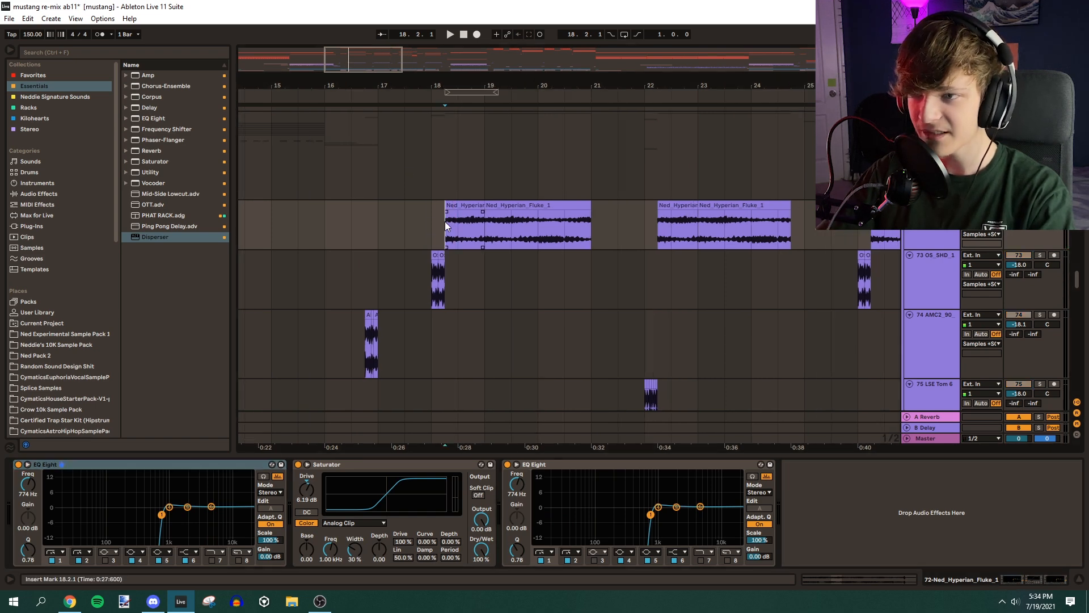
pyautogui.press('space')
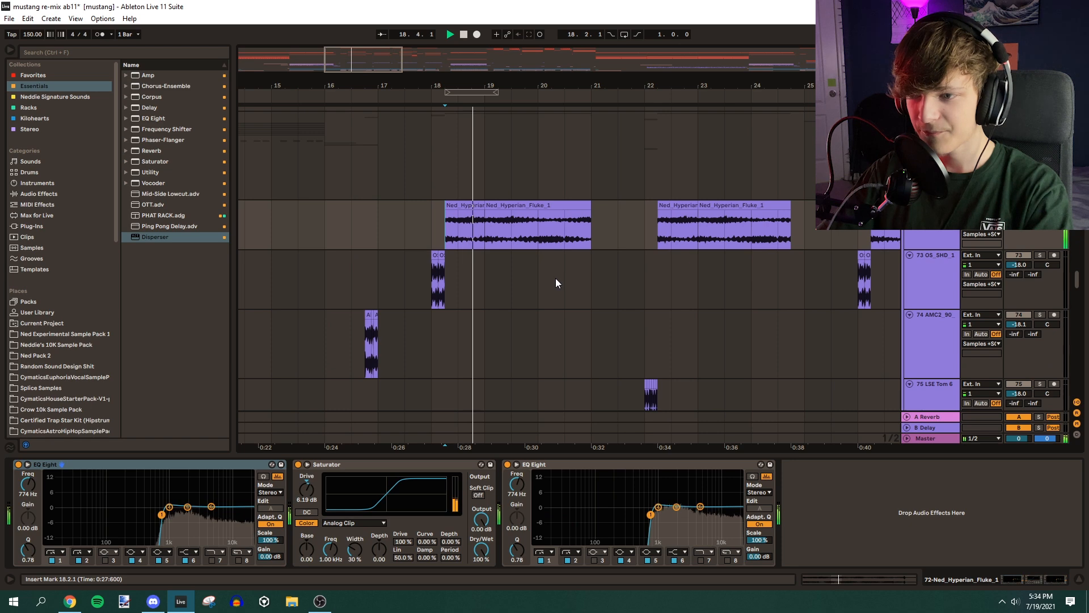
pyautogui.moveTo(354, 58)
pyautogui.mouseDown()
pyautogui.moveTo(353, 41)
pyautogui.moveTo(354, 51)
pyautogui.mouseUp()
pyautogui.press('space')
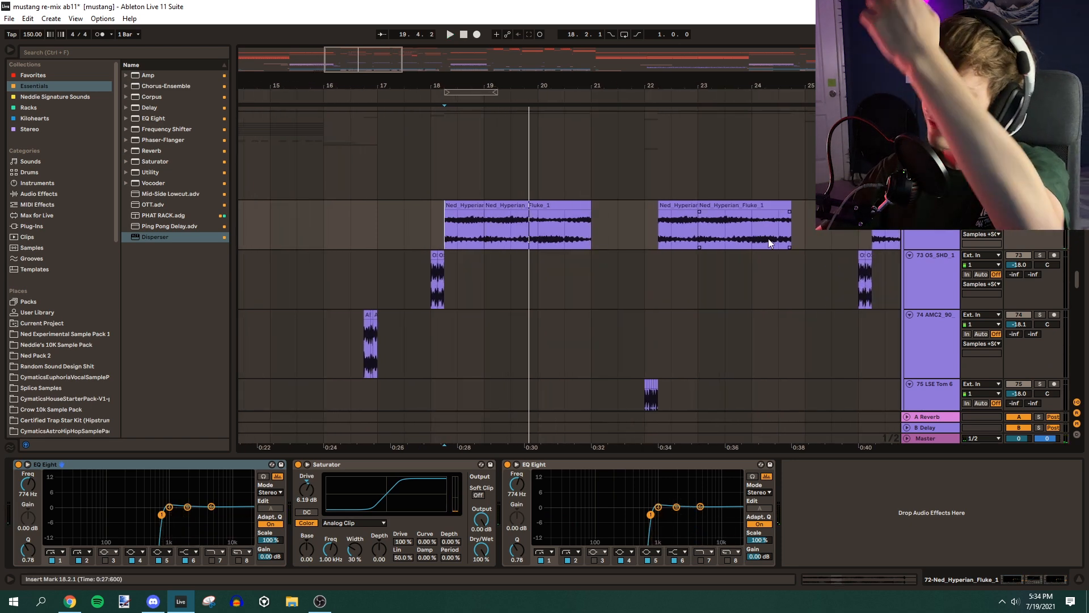
# Play the drop with all tracks active from bar 18 and from bar 26, and survey the sample tracks below
pyautogui.moveTo(356, 72); pyautogui.dragTo(507, 83)
pyautogui.scroll(-1, 974, 270)
pyautogui.press('space')
pyautogui.scroll(-2, 402, 153)
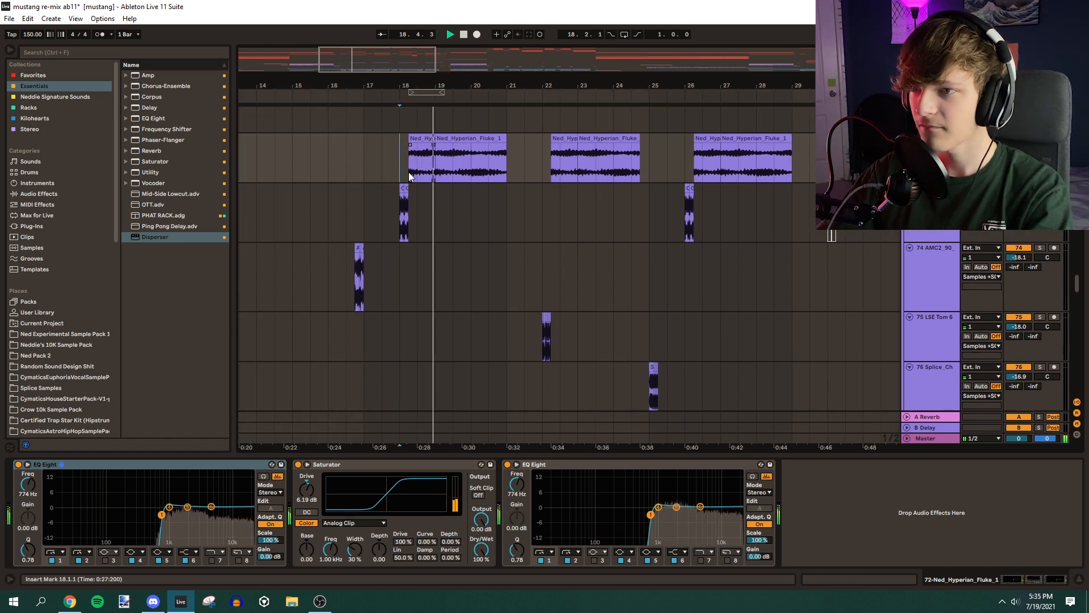
pyautogui.click(403, 219)
pyautogui.scroll(-3, 448, 226)
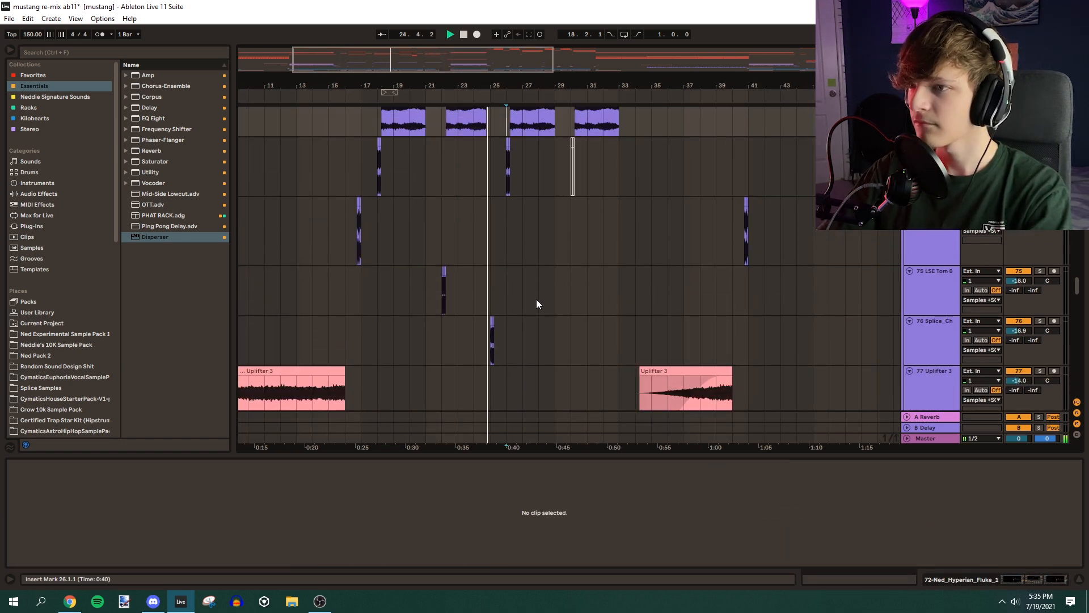
# Play the Splice_Chant_1 sample on track 76 from 25.1.1
pyautogui.scroll(4, 538, 284)
pyautogui.moveTo(421, 65); pyautogui.dragTo(393, 119)
pyautogui.scroll(-5, 503, 299)
pyautogui.click(556, 319)
pyautogui.press('space')
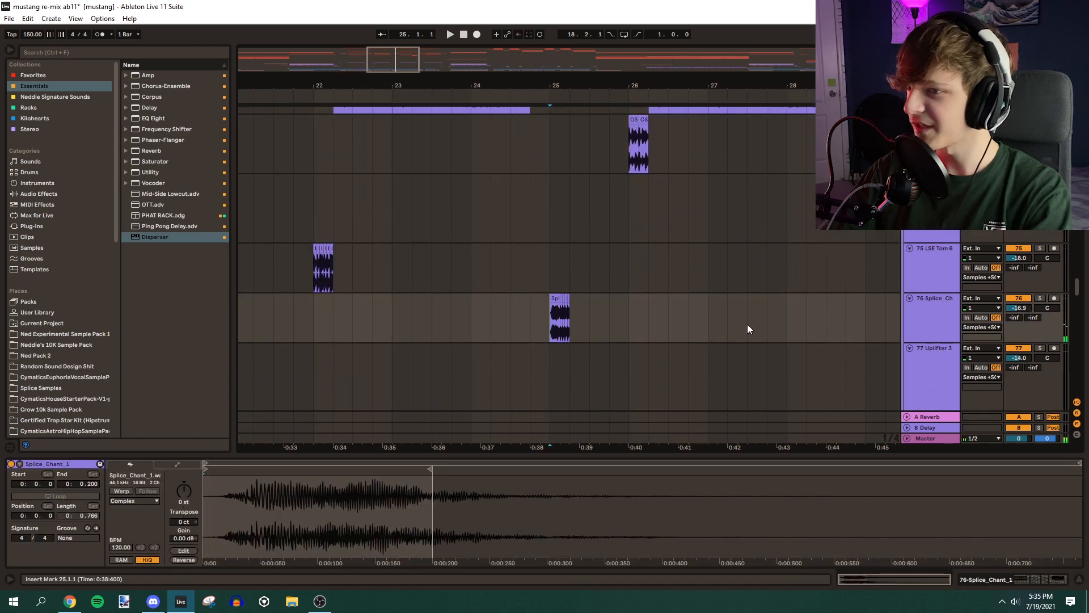
# Extend the Splice_Chant_1 clip on track 76 to end at 25.2.2, play it soloed, and view its effects chain
pyautogui.moveTo(405, 70); pyautogui.dragTo(450, 156)
pyautogui.moveTo(498, 295); pyautogui.dragTo(580, 294)
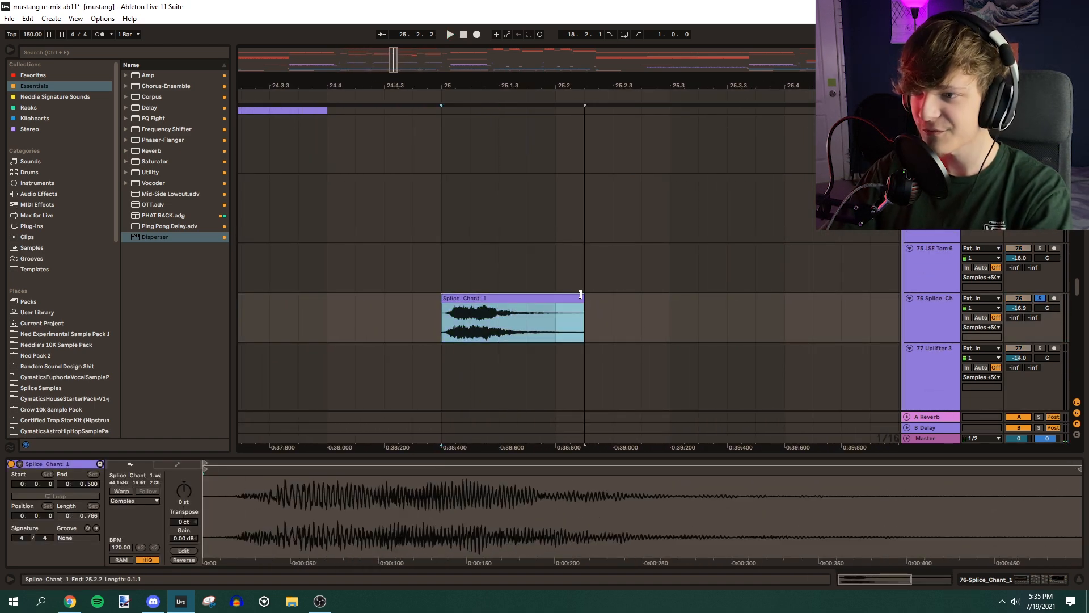
pyautogui.click(459, 320)
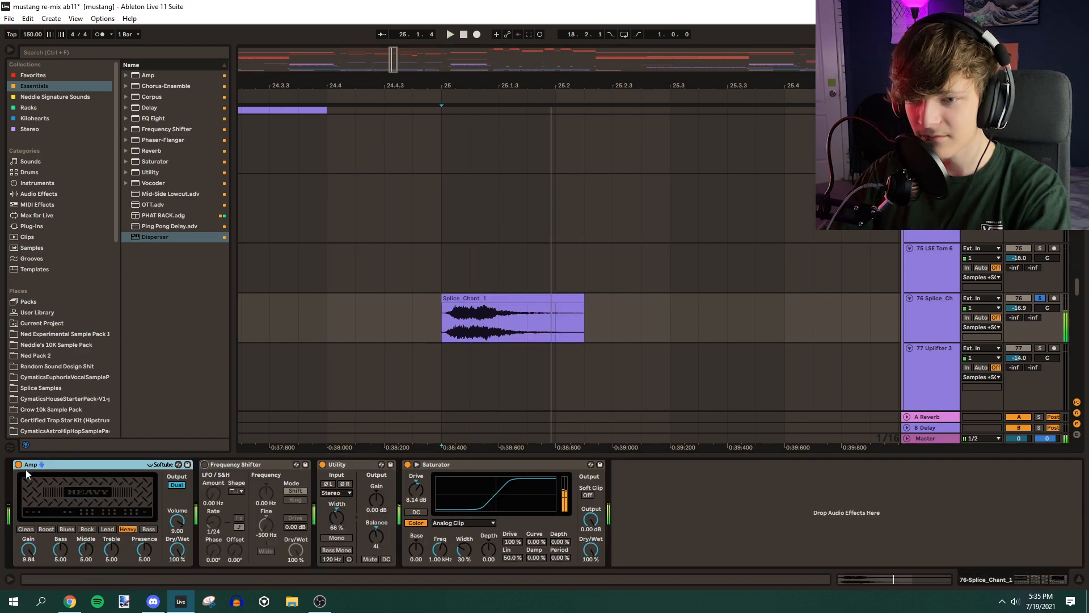
pyautogui.press('space')
pyautogui.press('space')
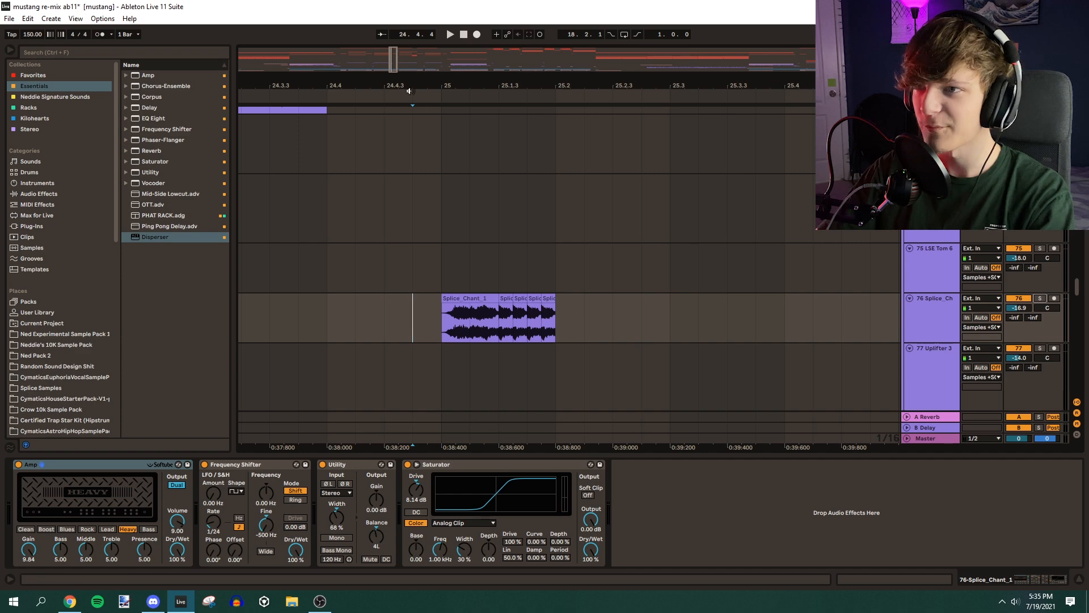
# View the effects chain of the Serial_Fill sample on track 73, and play the drop with all tracks active from 25.2.1
pyautogui.moveTo(395, 68)
pyautogui.mouseDown()
pyautogui.moveTo(395, 53)
pyautogui.moveTo(406, 64)
pyautogui.mouseUp()
pyautogui.scroll(3, 419, 219)
pyautogui.click(525, 217)
pyautogui.click(502, 243)
pyautogui.scroll(-5, 567, 312)
pyautogui.scroll(4, 568, 312)
pyautogui.click(595, 247)
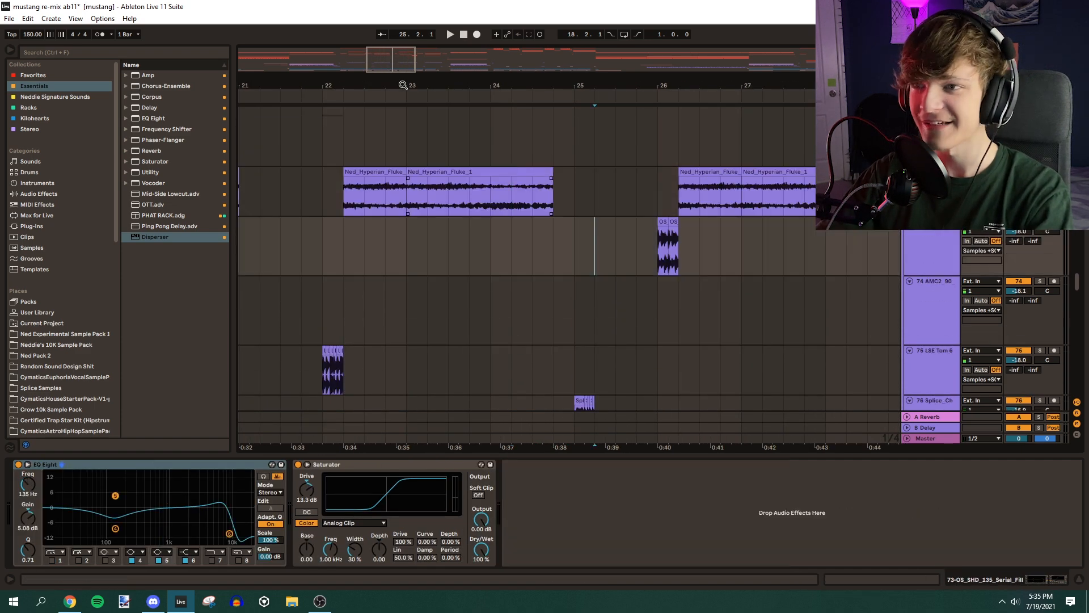
pyautogui.moveTo(401, 85); pyautogui.dragTo(180, 76)
pyautogui.press('space')
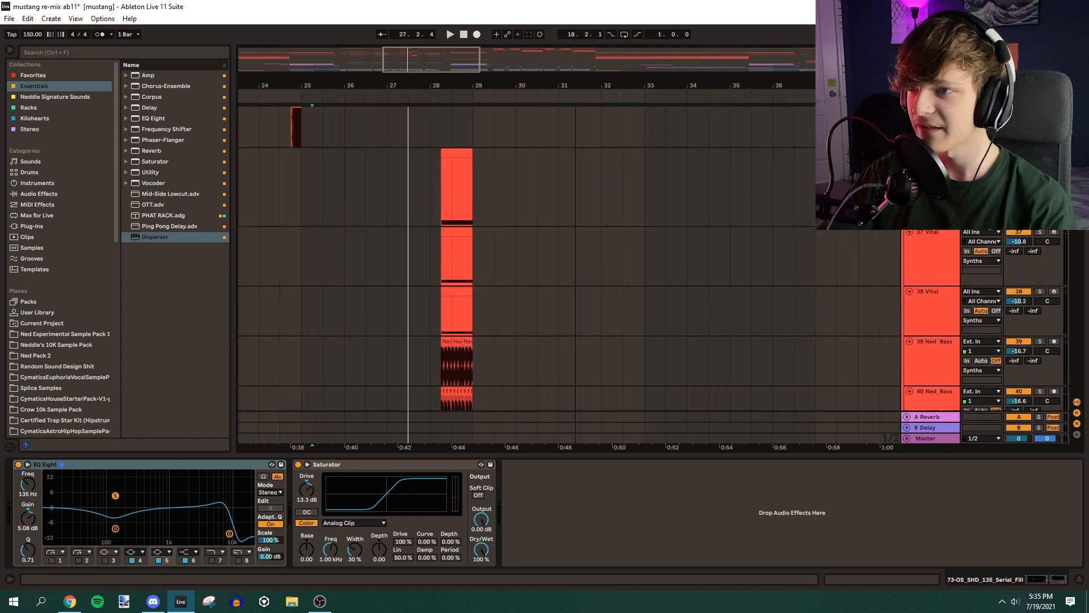
# Play the track 36 Vital clip soloed from 28.2.1 and view its effects chain
pyautogui.moveTo(401, 85); pyautogui.dragTo(462, 91)
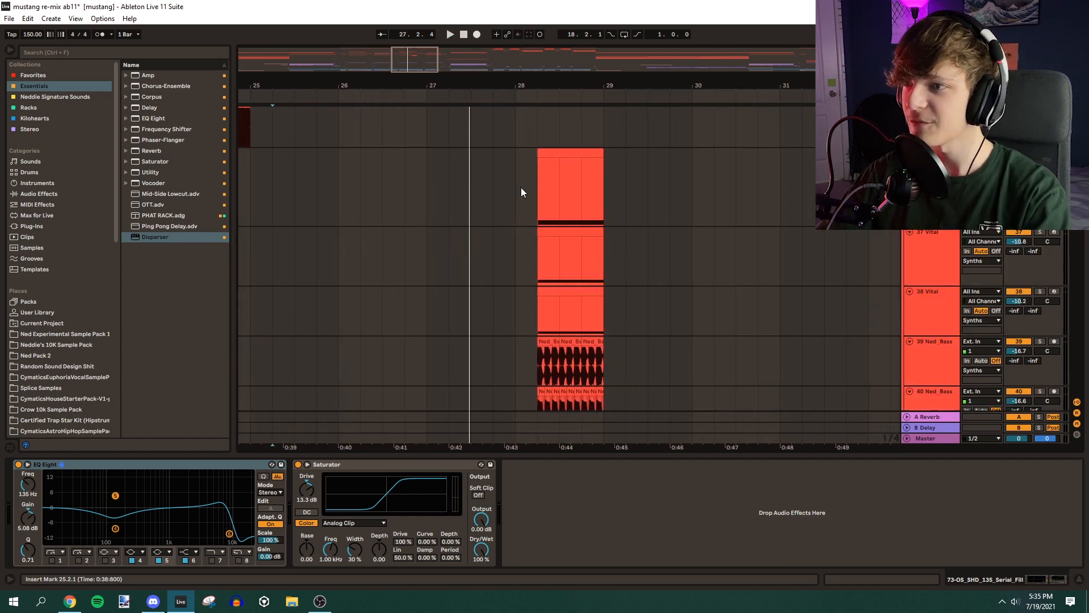
pyautogui.click(537, 216)
pyautogui.press('space')
pyautogui.scroll(-3, 553, 210)
pyautogui.scroll(2, 567, 209)
pyautogui.press('space')
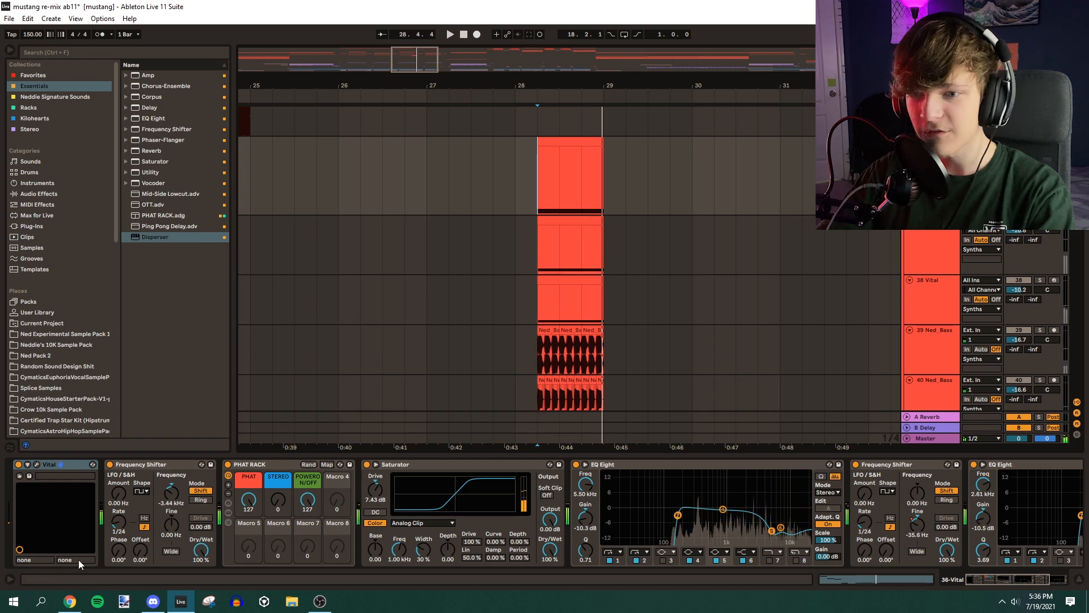
# Inspect the oscillator, LFO and effects settings of track 36's Vital, close it, and view the end of the device chain
pyautogui.hotkey('ctrl', 'alt', 'p')
pyautogui.press('space')
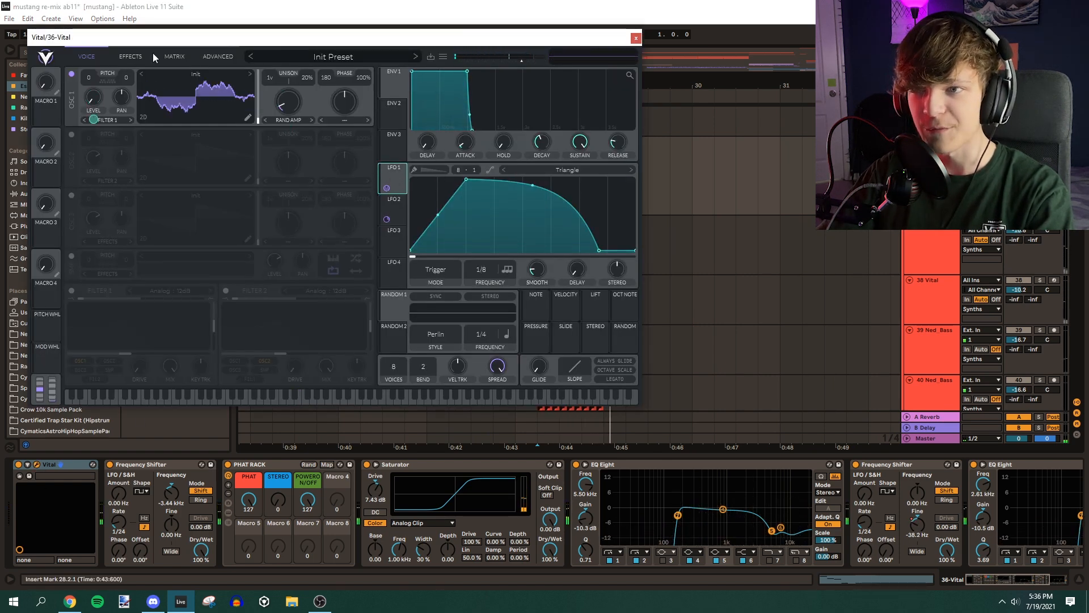
pyautogui.click(135, 56)
pyautogui.click(92, 57)
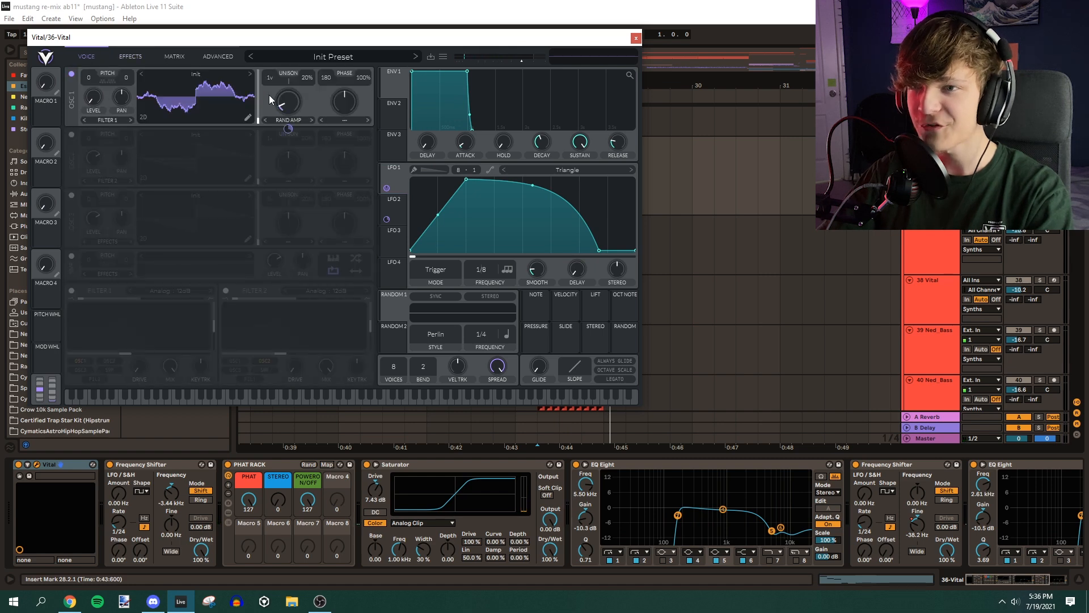
pyautogui.click(131, 57)
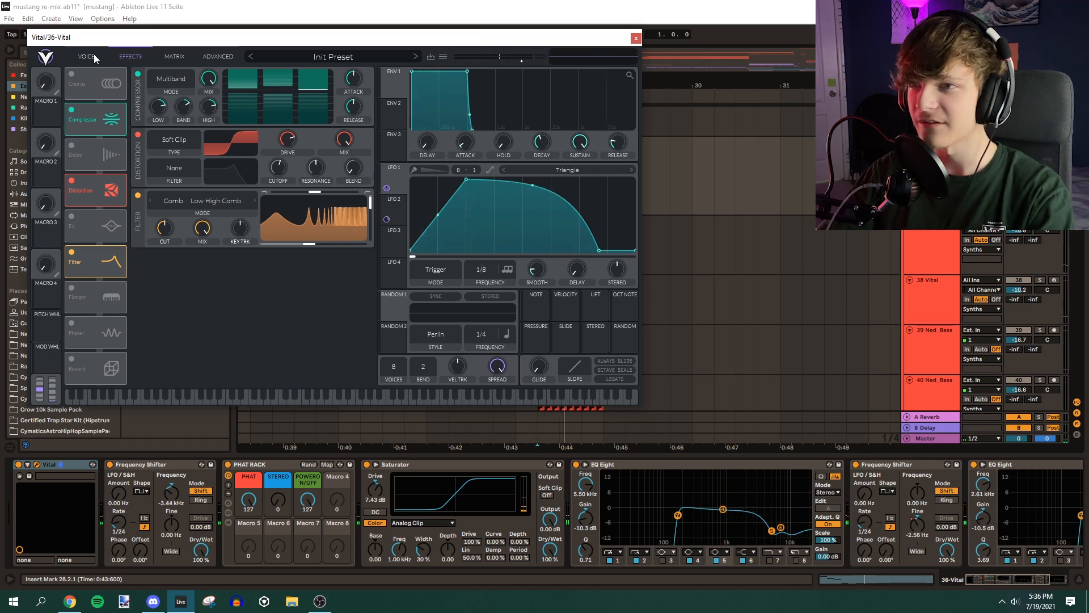
pyautogui.click(636, 38)
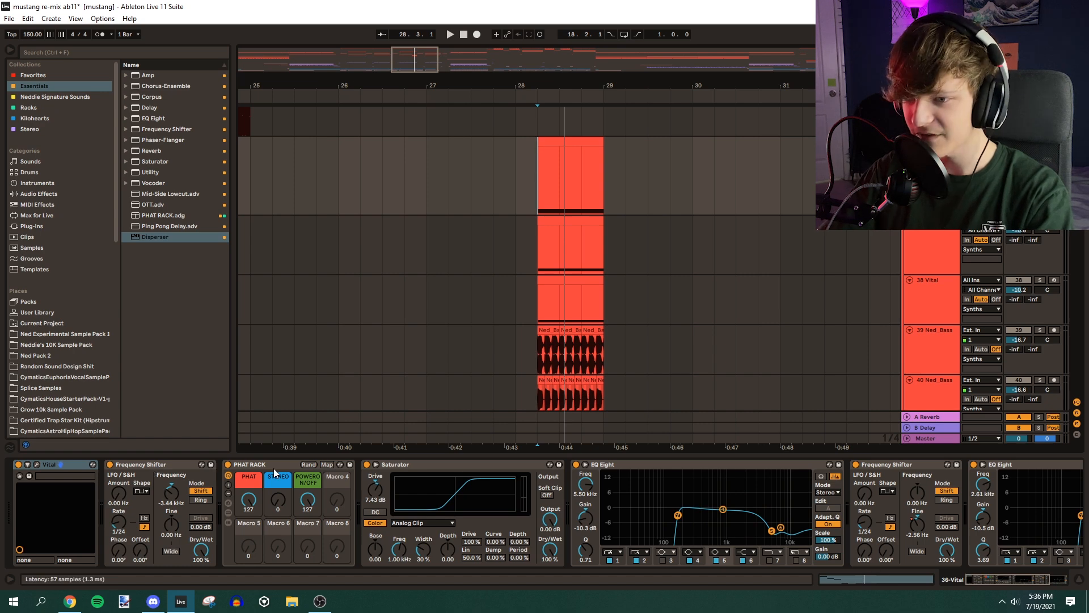
pyautogui.moveTo(1010, 580); pyautogui.dragTo(1027, 585)
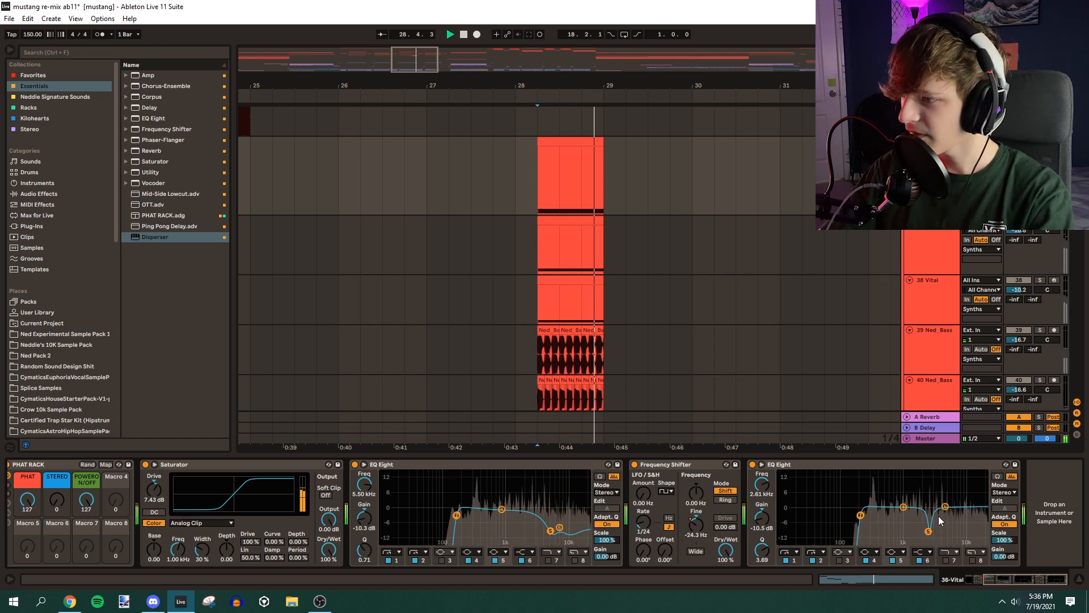
# Play the track 37 Vital clip soloed from 28.2.1 and inspect that synth's oscillators, LFO, modulation matrix and effects
pyautogui.scroll(-2, 515, 214)
pyautogui.press('Down')
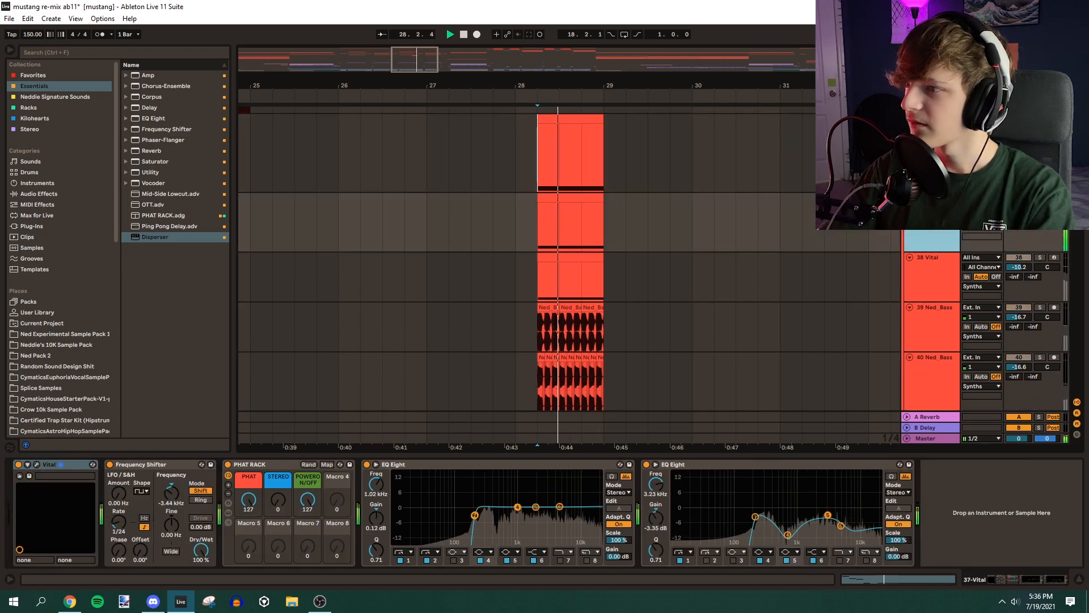
pyautogui.press('space')
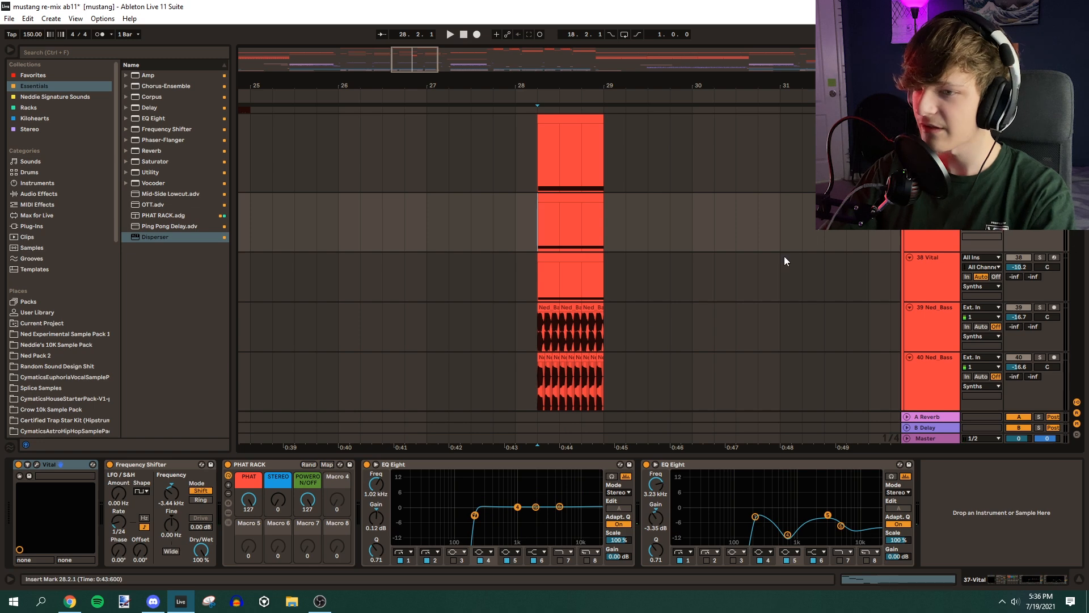
pyautogui.click(37, 464)
pyautogui.press('space')
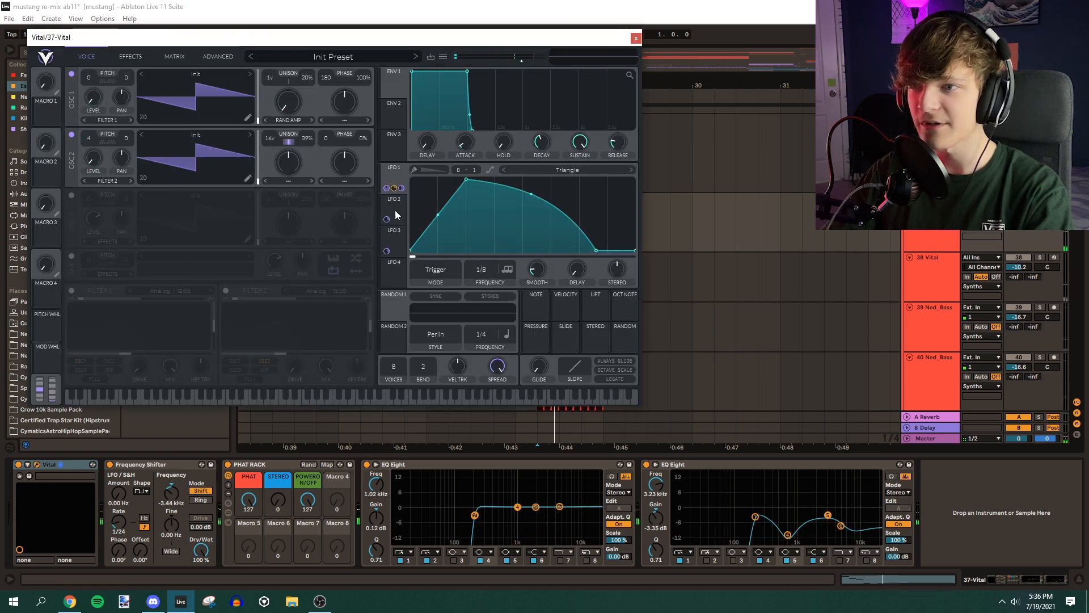
pyautogui.press('space')
pyautogui.click(174, 56)
pyautogui.click(130, 56)
pyautogui.click(86, 56)
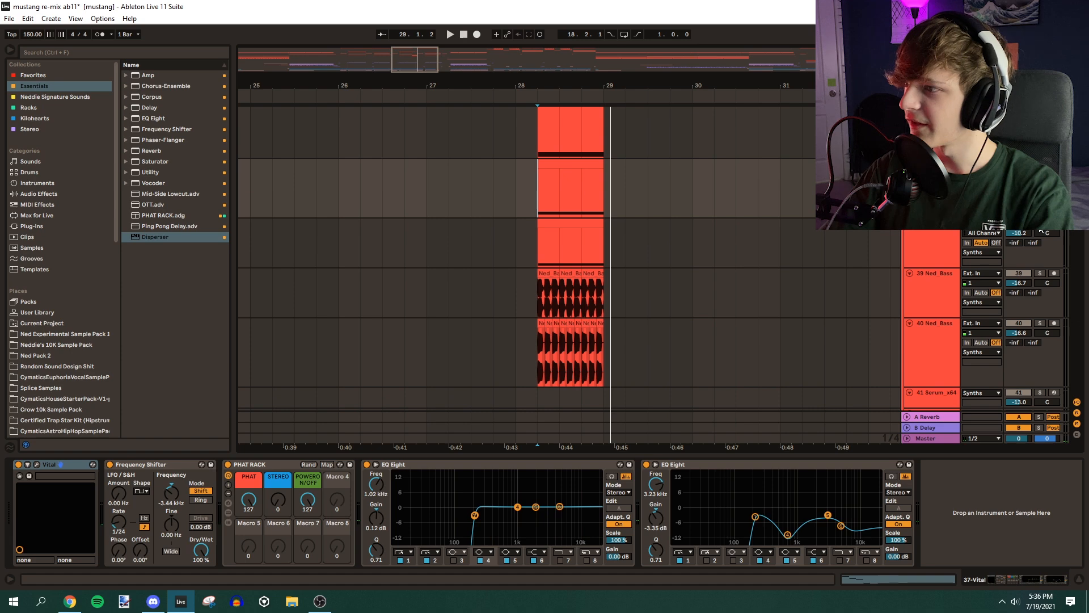
# Play the track 38 Vital clip soloed from 28.2.1, inspect that synth's oscillators and LFO, and close it
pyautogui.press('space')
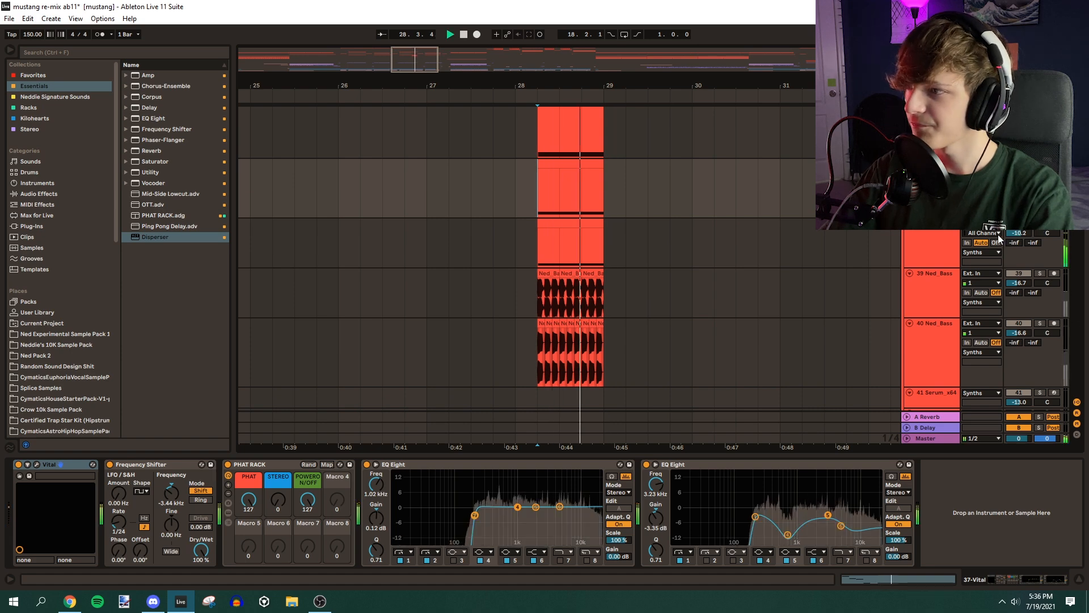
pyautogui.click(931, 240)
pyautogui.press('space')
pyautogui.press('space')
pyautogui.press('space')
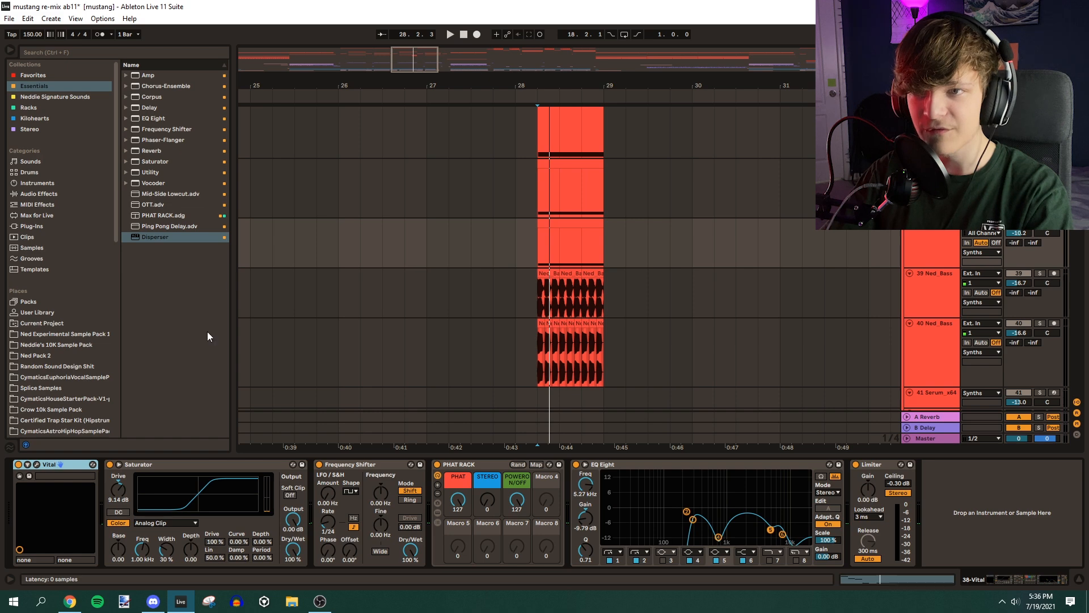
pyautogui.click(37, 464)
pyautogui.press('space')
pyautogui.press('space')
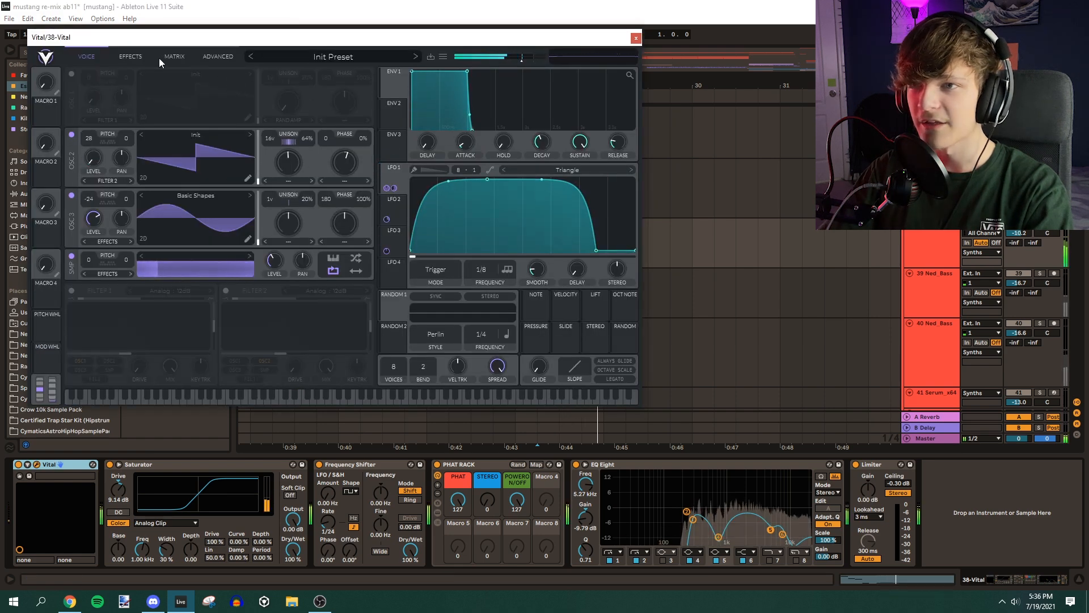
pyautogui.click(636, 38)
# Play the Ned_Bass_24 sample on track 39 soloed from 28.2.1 and view its EQ Eight
pyautogui.scroll(-2, 598, 279)
pyautogui.click(543, 240)
pyautogui.press('space')
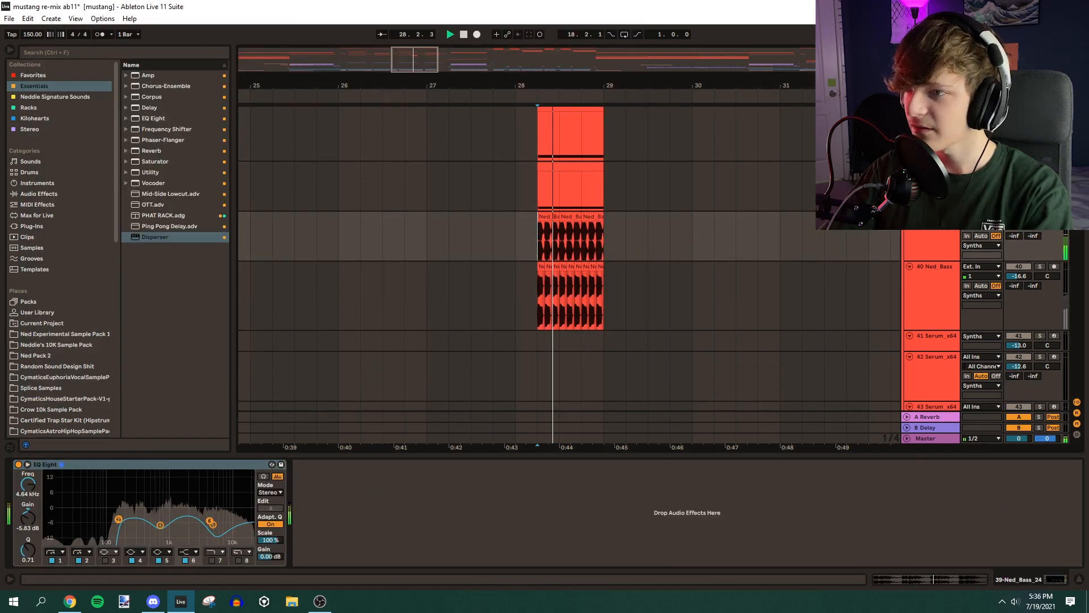
pyautogui.click(1040, 217)
pyautogui.moveTo(420, 67); pyautogui.dragTo(417, 102)
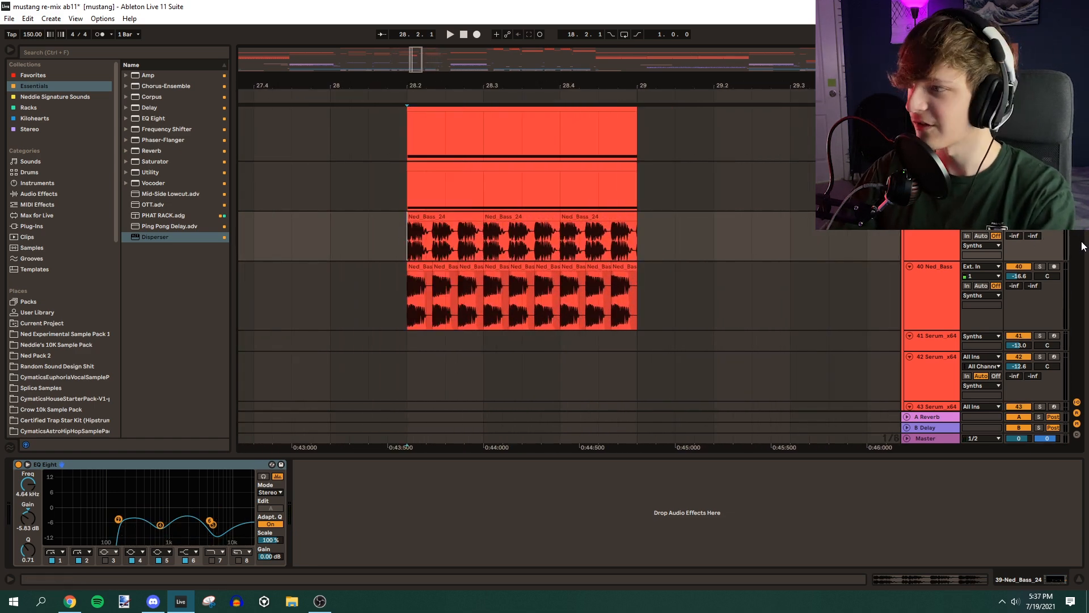
# Play the Ned_Bass_Past10K sample on track 40, and play all the stacked bass layers together from 28.2.1
pyautogui.scroll(-3, 710, 212)
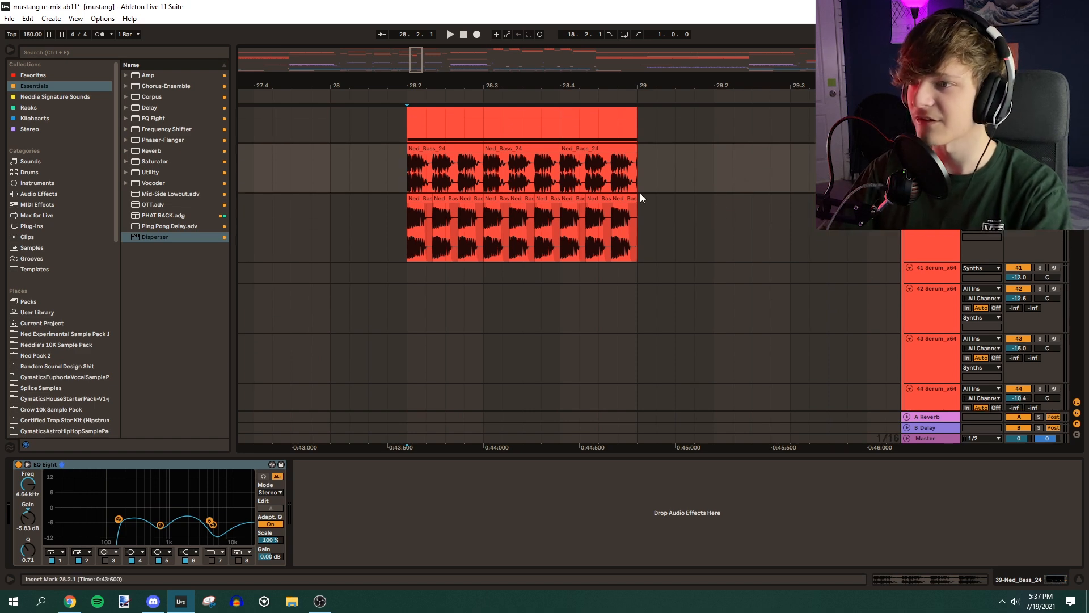
pyautogui.press('space')
pyautogui.click(1039, 198)
pyautogui.moveTo(543, 86); pyautogui.dragTo(542, 57)
pyautogui.press('space')
pyautogui.scroll(2, 475, 314)
pyautogui.scroll(1, 475, 314)
pyautogui.press('space')
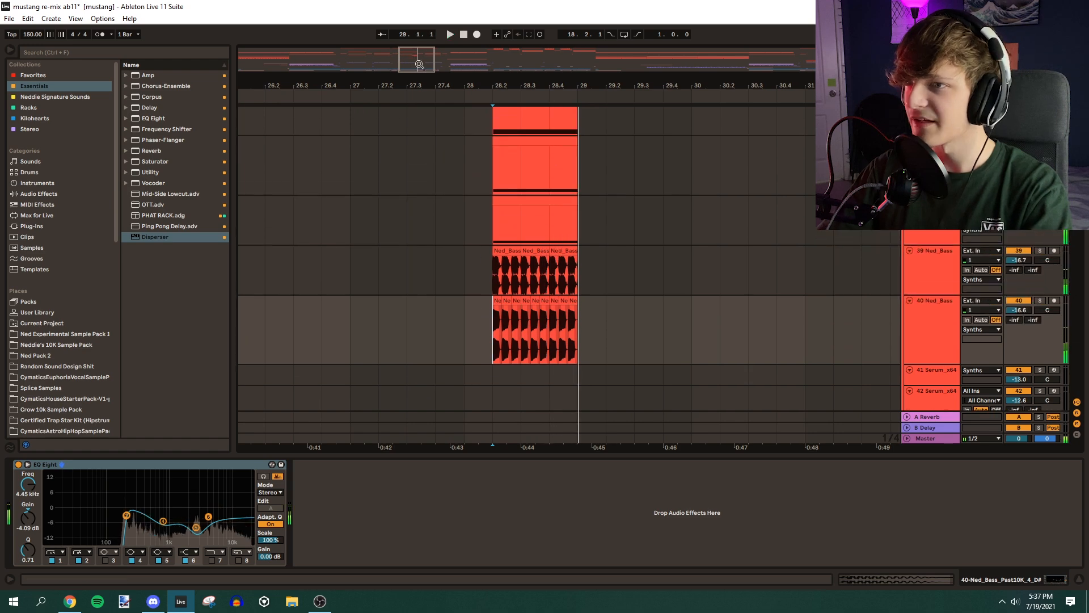
# Survey the remaining synth tracks and play the end of the drop from 32.4.1 and from 33.1.1
pyautogui.moveTo(429, 83); pyautogui.dragTo(386, 67)
pyautogui.scroll(-7, 569, 258)
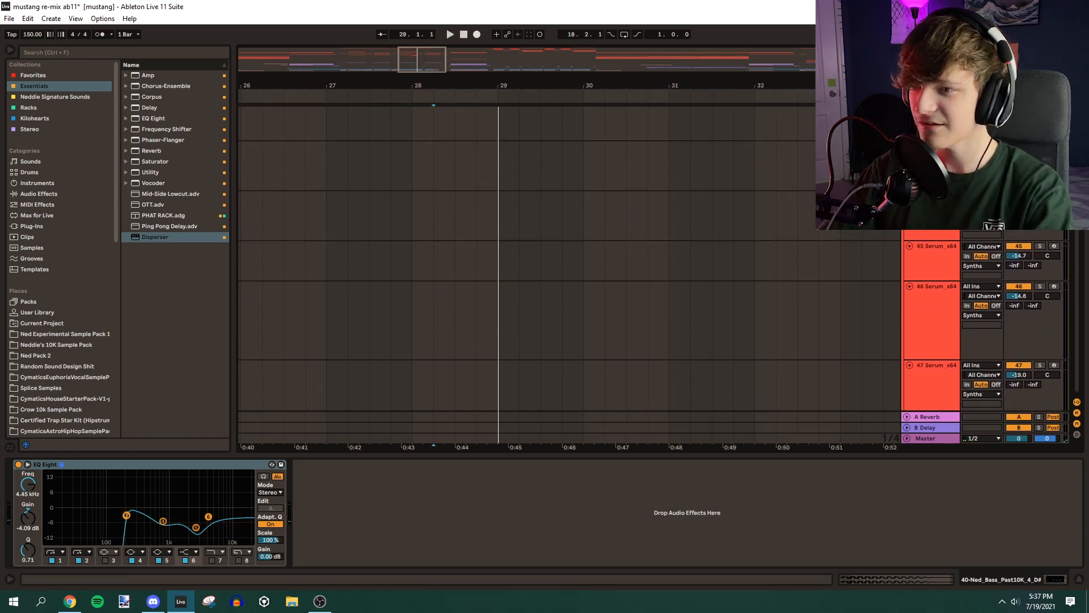
pyautogui.scroll(10, 569, 258)
pyautogui.scroll(-10, 1078, 244)
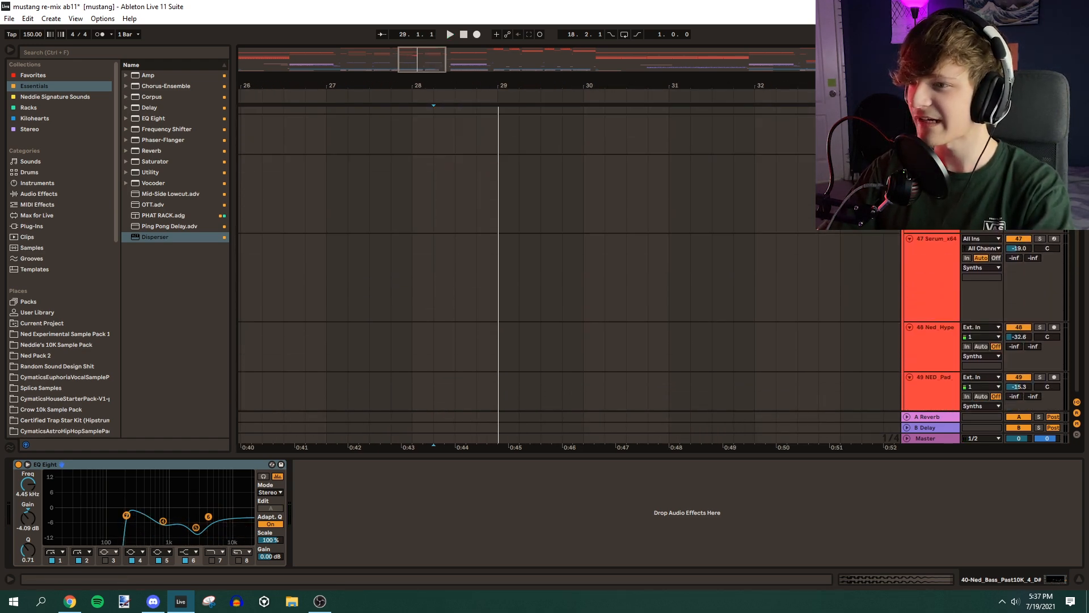
pyautogui.moveTo(1078, 233); pyautogui.dragTo(1078, 202)
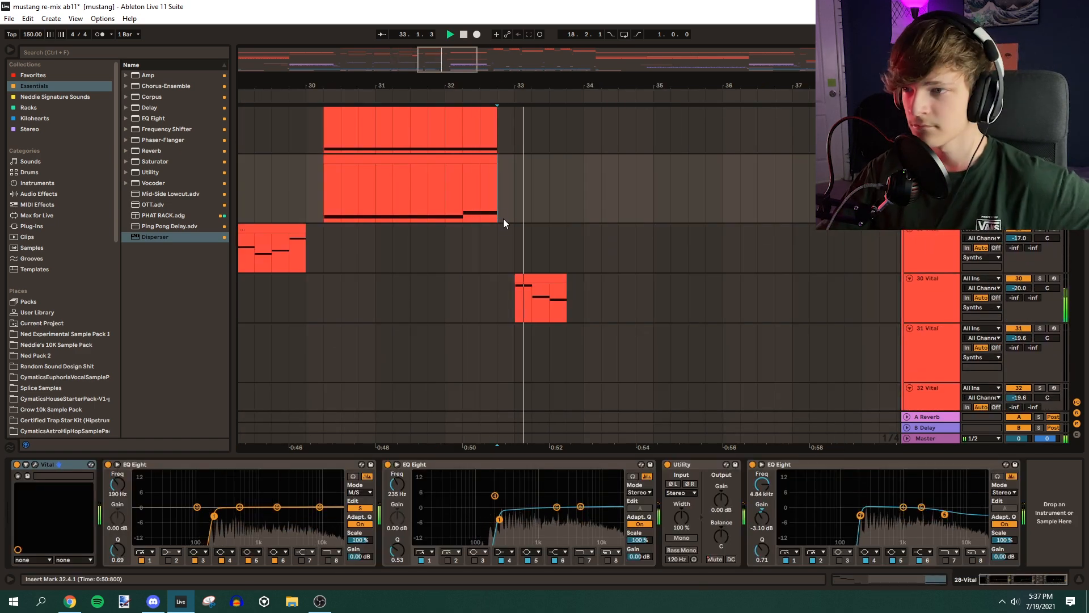
pyautogui.click(517, 219)
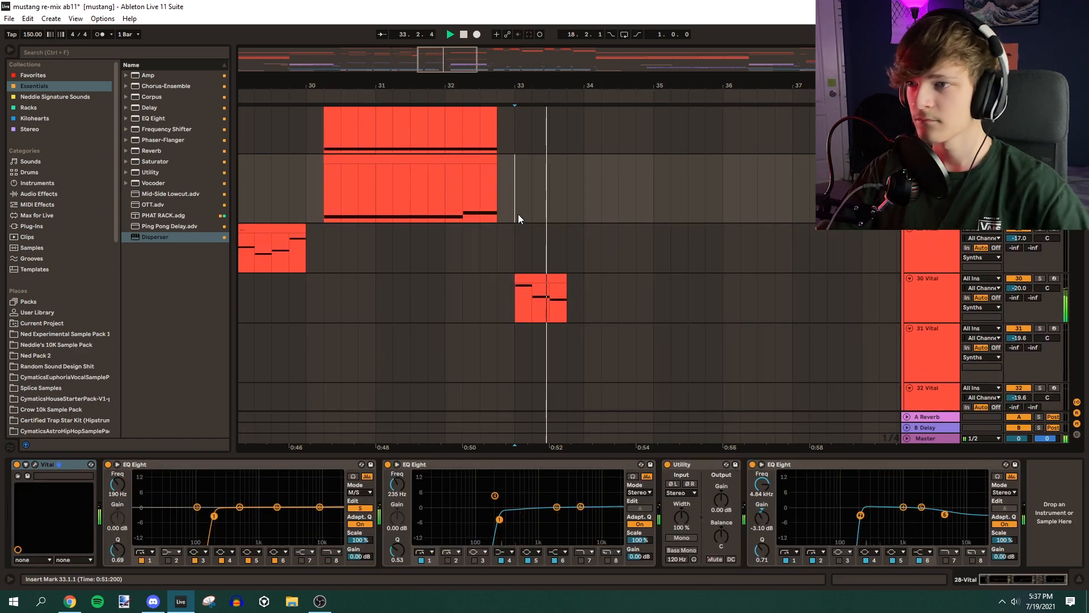
pyautogui.moveTo(446, 87); pyautogui.dragTo(505, 48)
pyautogui.press('space')
# Compare the device chains of the Vital tracks 29 and 30, and play the track 29 clip from 29.1.1
pyautogui.click(524, 298)
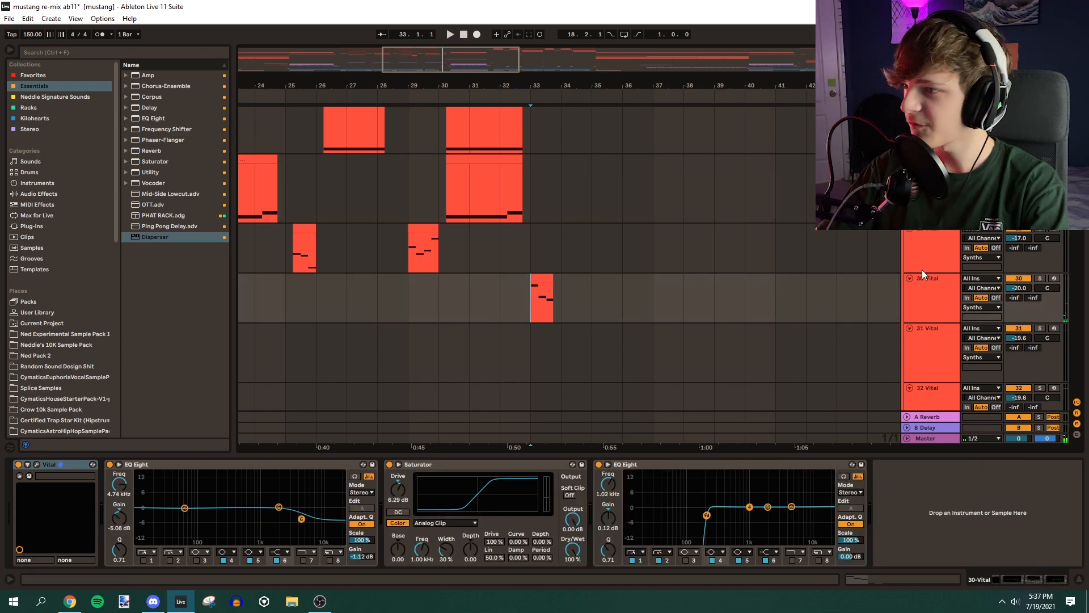
pyautogui.click(922, 269)
pyautogui.click(929, 287)
pyautogui.click(396, 254)
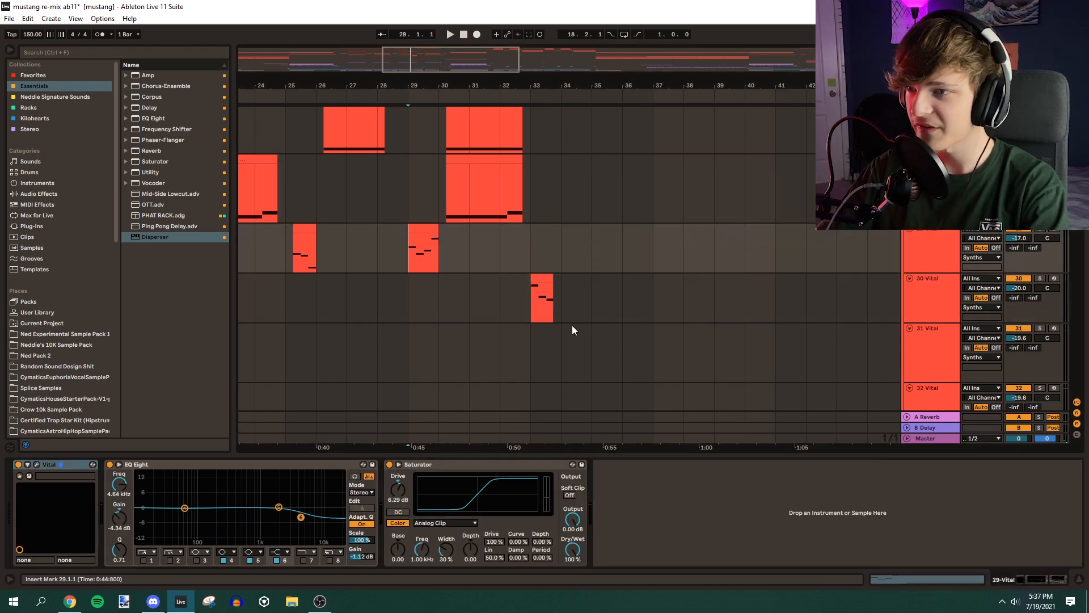
pyautogui.press('space')
# Play the track 30 Vital clip soloed from 33.1.1, open and close its synth, and unsolo the track
pyautogui.click(533, 302)
pyautogui.press('space')
pyautogui.press('space')
pyautogui.click(1040, 279)
pyautogui.click(37, 464)
pyautogui.click(639, 44)
pyautogui.click(1040, 279)
# Play on with all tracks active into the section at bar 34, view track 25's vocal loop effects, and survey the tracks above
pyautogui.moveTo(544, 85); pyautogui.dragTo(460, 114)
pyautogui.scroll(4, 468, 230)
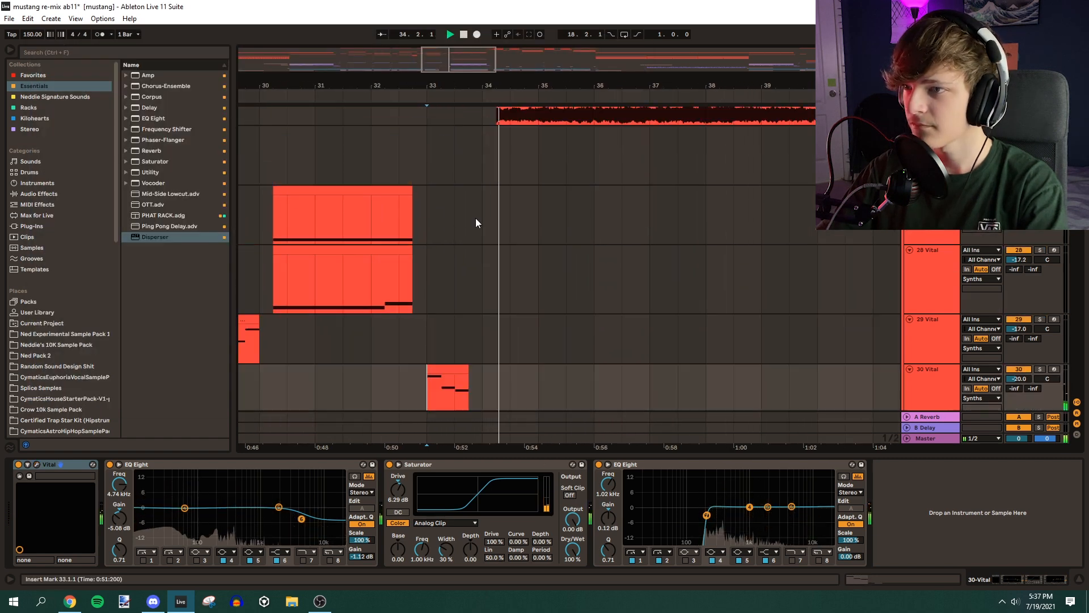
pyautogui.click(492, 161)
pyautogui.scroll(5, 480, 147)
pyautogui.scroll(-2, 451, 128)
pyautogui.scroll(6, 447, 127)
pyautogui.press('space')
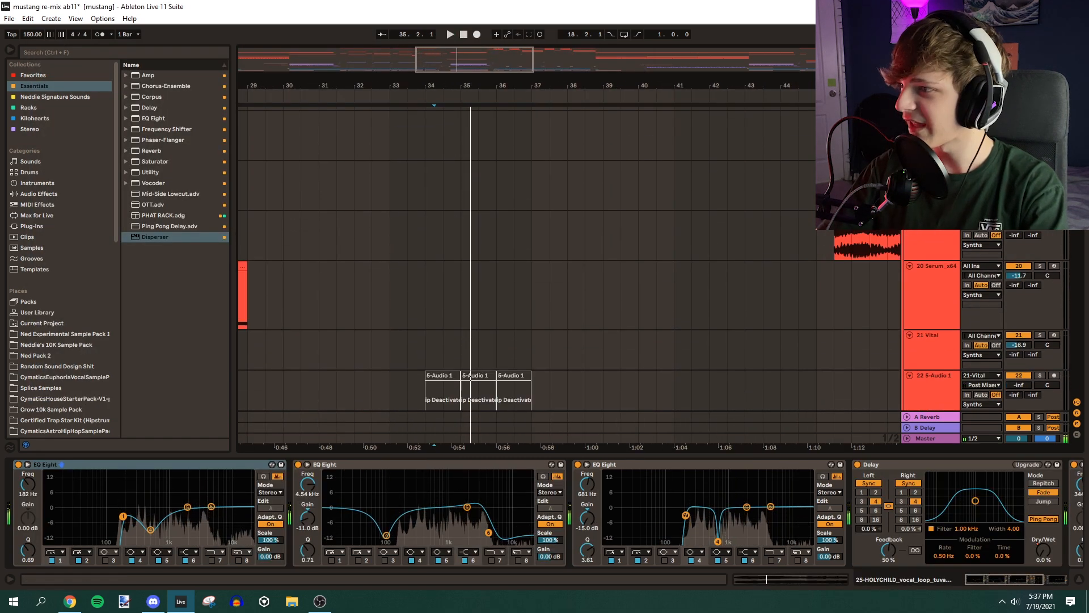
# Play the track 55 Serum clip from 33.4.1 and inspect its synth and effects chain
pyautogui.moveTo(1077, 158); pyautogui.dragTo(1080, 249)
pyautogui.click(417, 239)
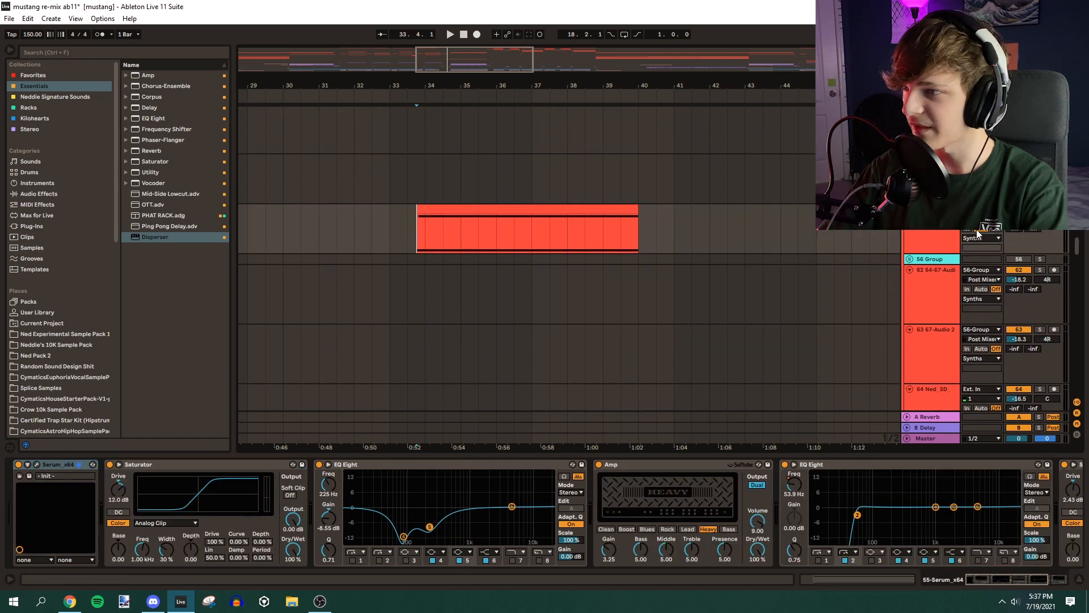
pyautogui.moveTo(420, 211); pyautogui.dragTo(639, 224)
pyautogui.click(425, 234)
pyautogui.press('space')
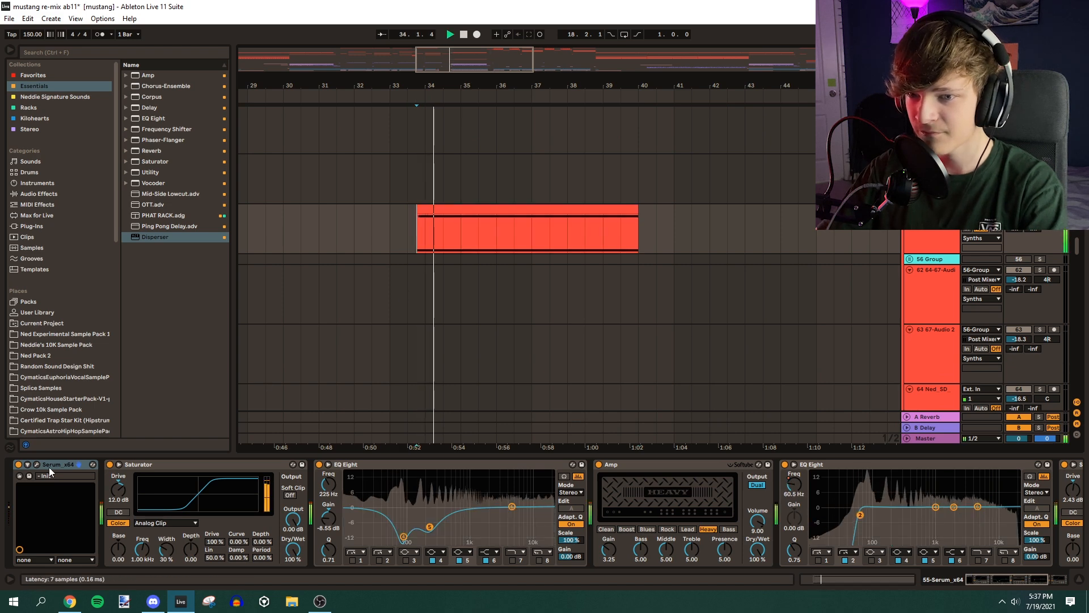
pyautogui.click(36, 464)
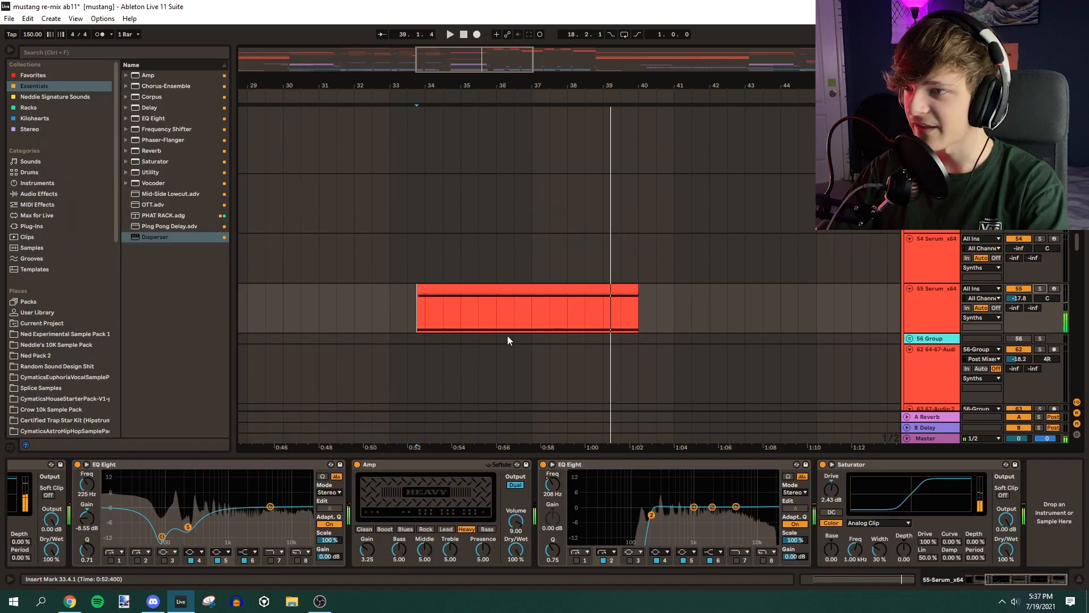
# Stop playback and look through the Saturator, EQ Eight and Amp devices in track 55's chain
pyautogui.press('space')
pyautogui.scroll(-2, 507, 336)
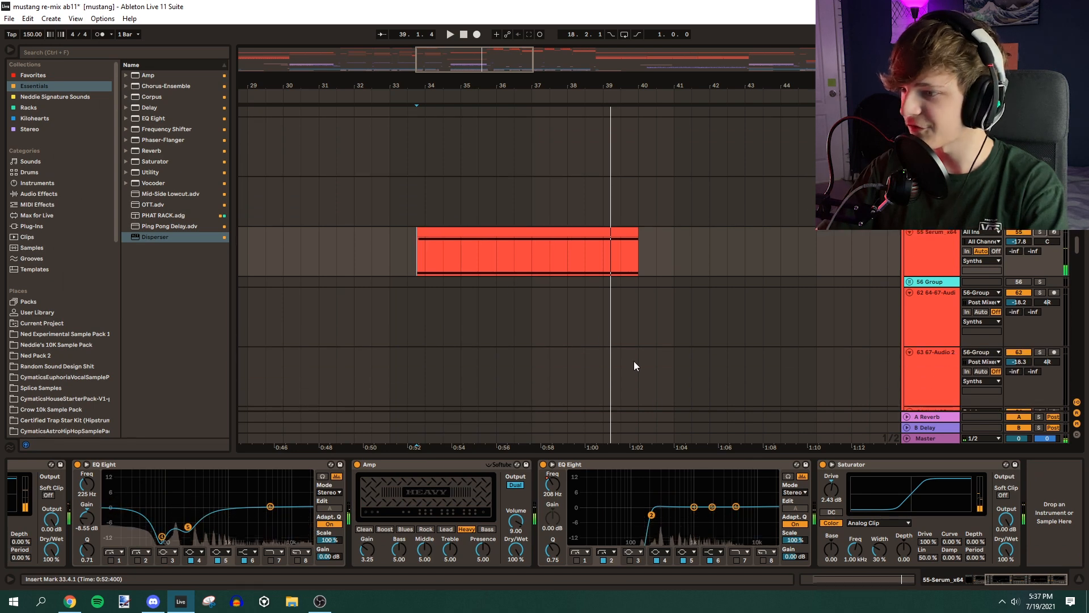
pyautogui.scroll(5, 434, 485)
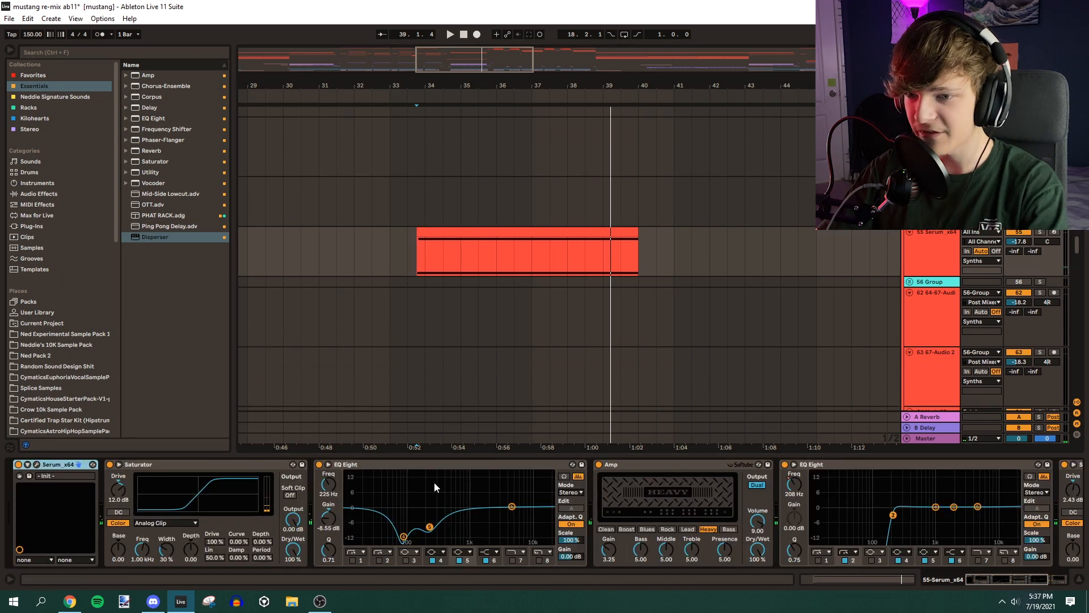
pyautogui.click(678, 463)
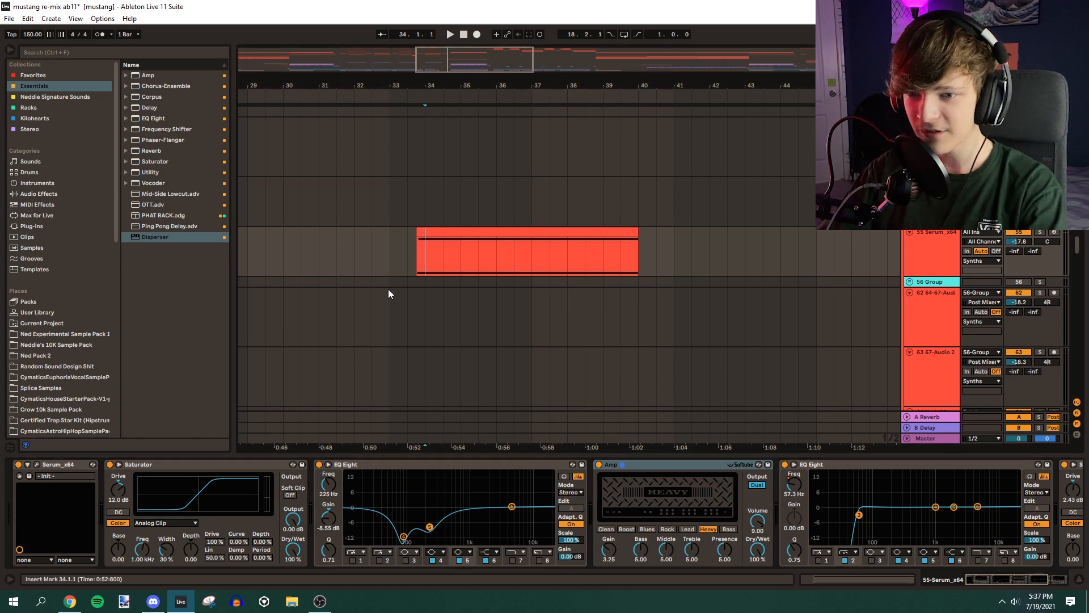
# Open track 55's Serum synth, check its effects and oscillator pages, and close it
pyautogui.click(36, 466)
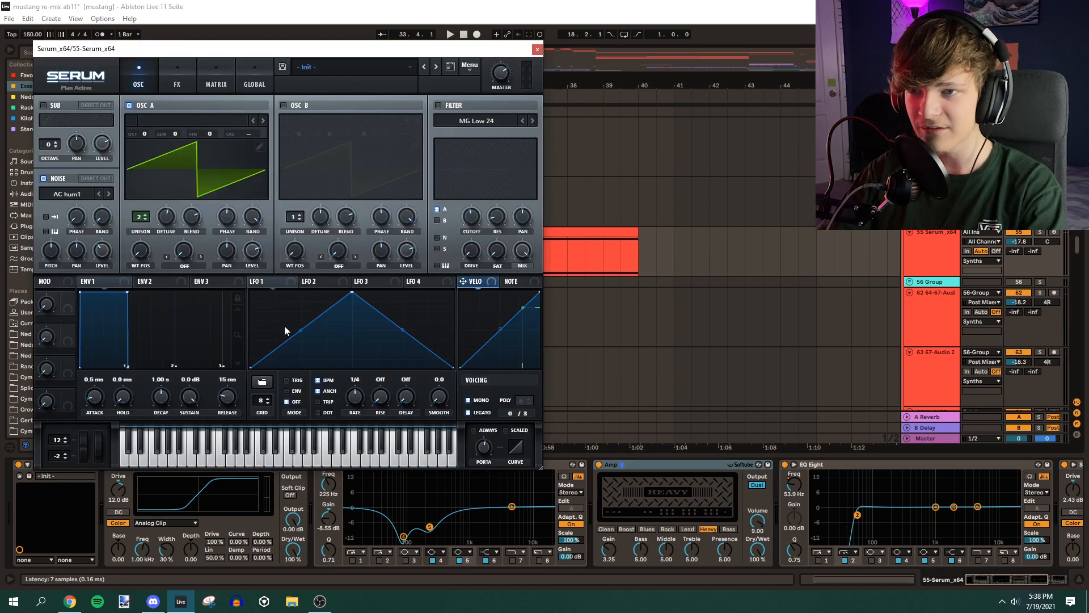
pyautogui.click(177, 84)
pyautogui.click(139, 84)
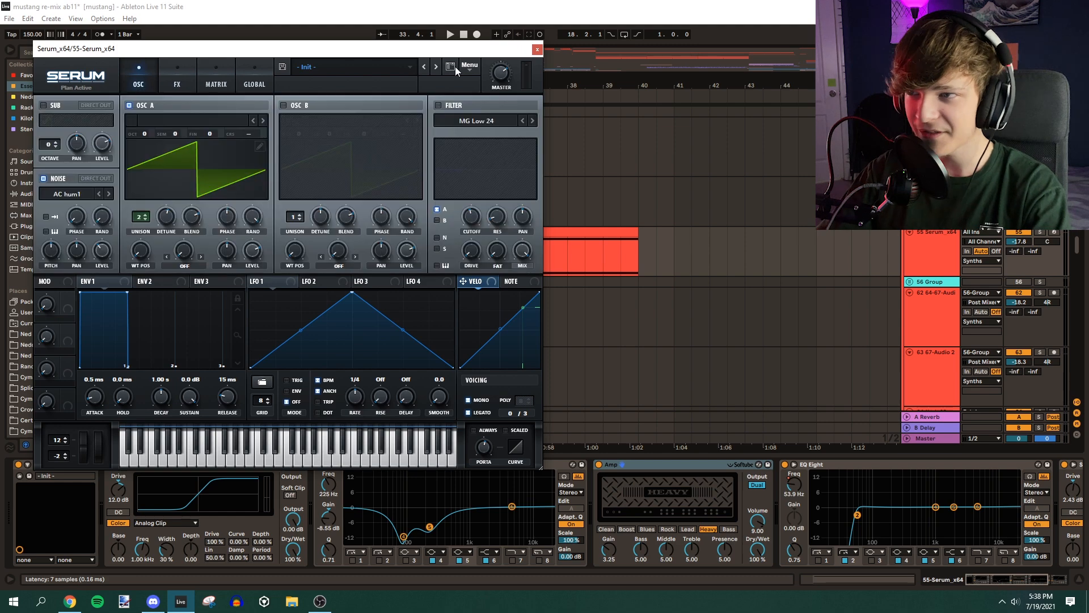
pyautogui.click(537, 50)
# Survey the tracks around bar 40 and play the section from 40.1.1 with all tracks active
pyautogui.scroll(10, 482, 255)
pyautogui.click(435, 312)
pyautogui.click(657, 195)
pyautogui.scroll(-10, 567, 255)
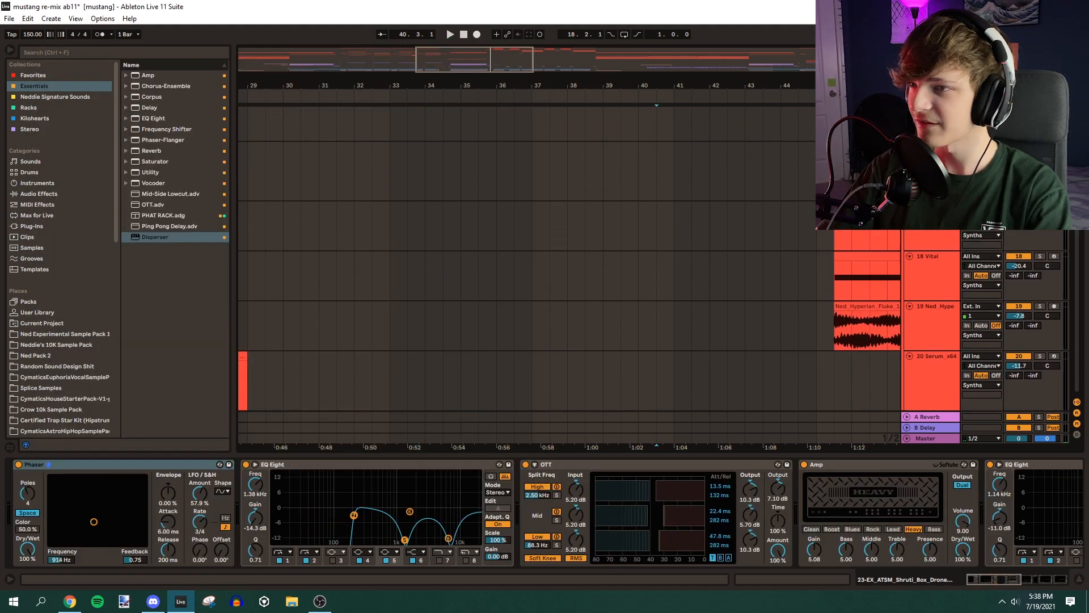
pyautogui.scroll(-15, 656, 227)
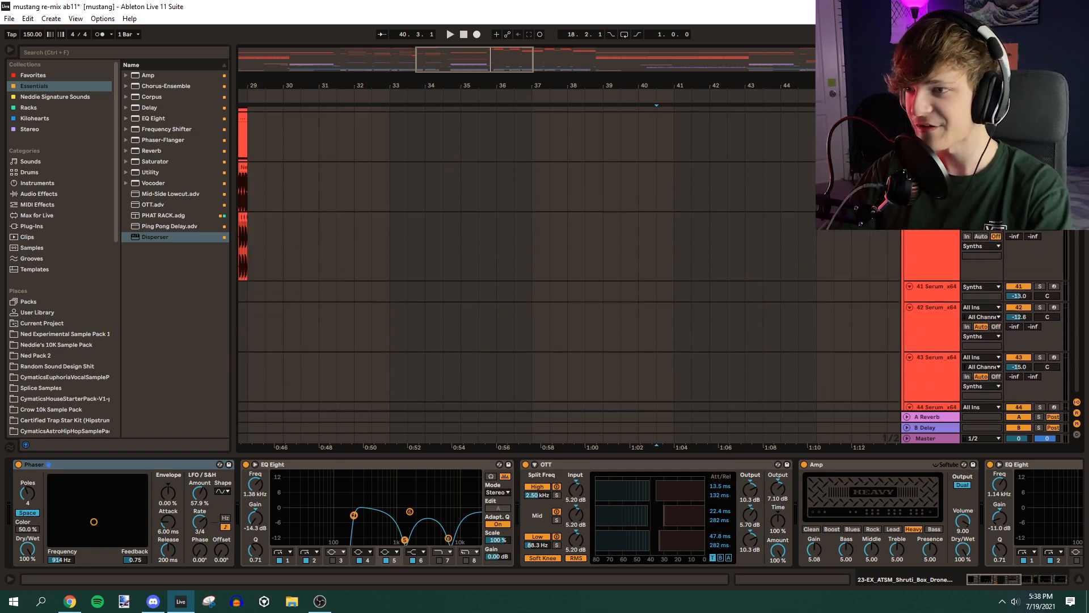
pyautogui.click(655, 233)
pyautogui.click(624, 166)
pyautogui.scroll(2, 641, 244)
pyautogui.moveTo(491, 56); pyautogui.dragTo(493, 69)
pyautogui.click(621, 240)
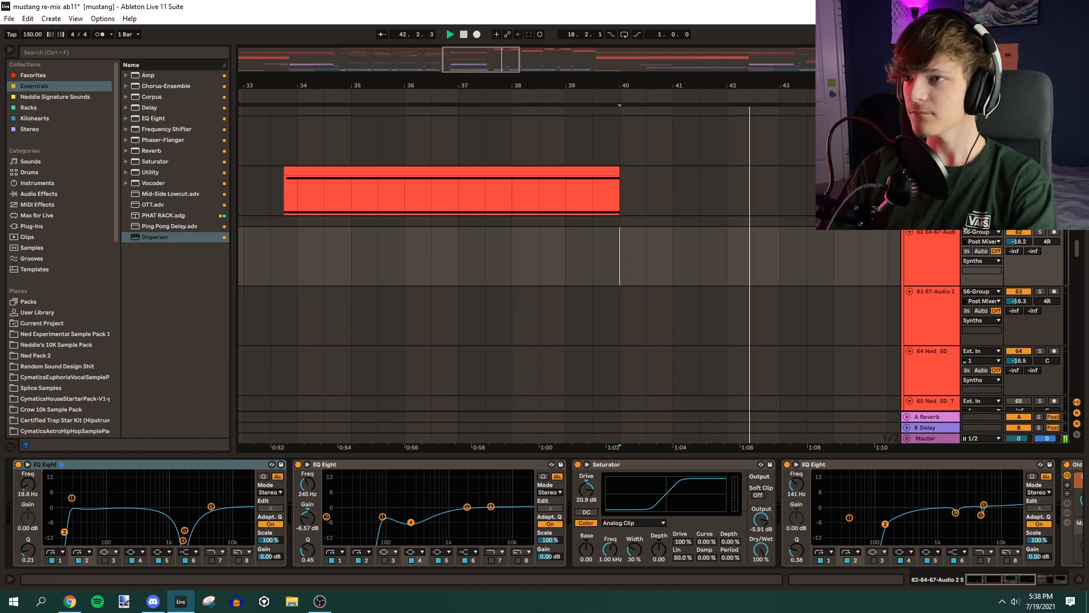
# Play the soloed track 4 Serum clip from 41.1.1 and view its Erosion, EQ Eight and Saturator chain
pyautogui.moveTo(688, 86); pyautogui.dragTo(541, 70)
pyautogui.scroll(2, 537, 205)
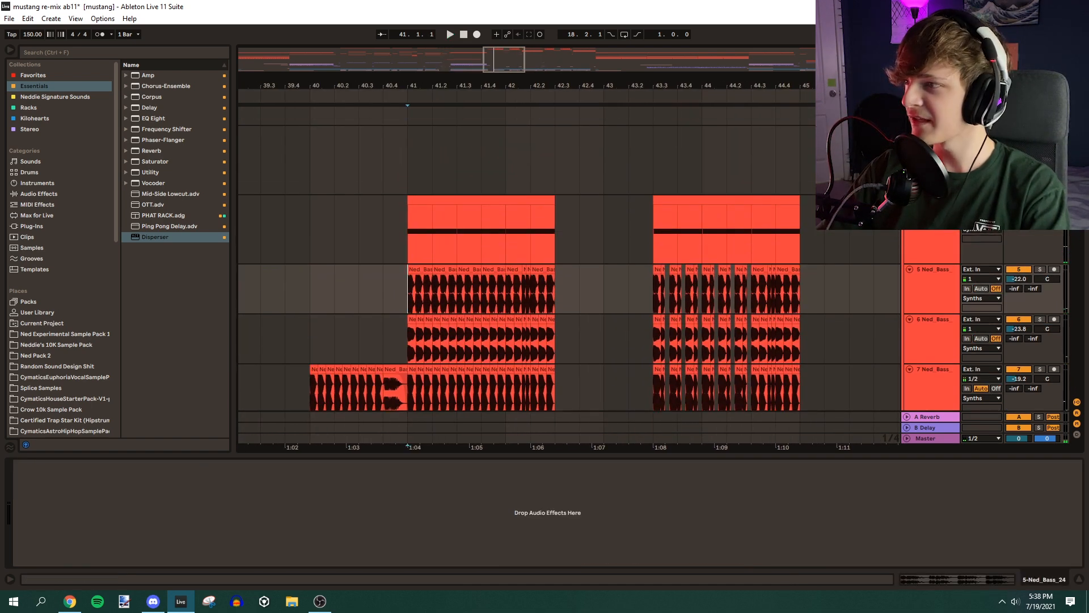
pyautogui.moveTo(1077, 126)
pyautogui.mouseDown()
pyautogui.moveTo(1076, 116)
pyautogui.moveTo(1076, 127)
pyautogui.mouseUp()
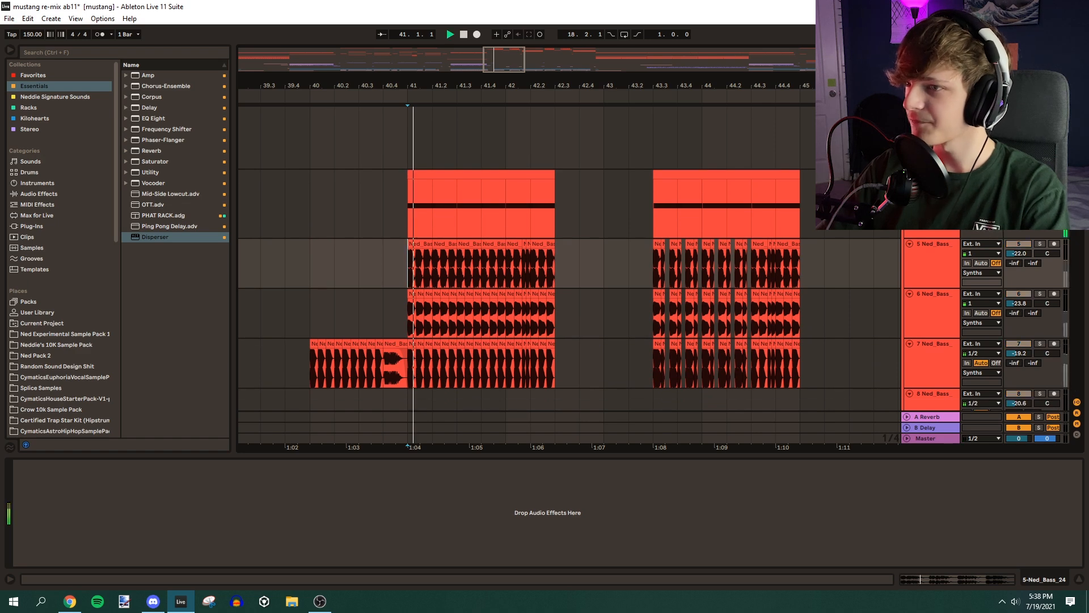
pyautogui.press('space')
pyautogui.moveTo(495, 67)
pyautogui.mouseDown()
pyautogui.moveTo(495, 29)
pyautogui.moveTo(495, 56)
pyautogui.mouseUp()
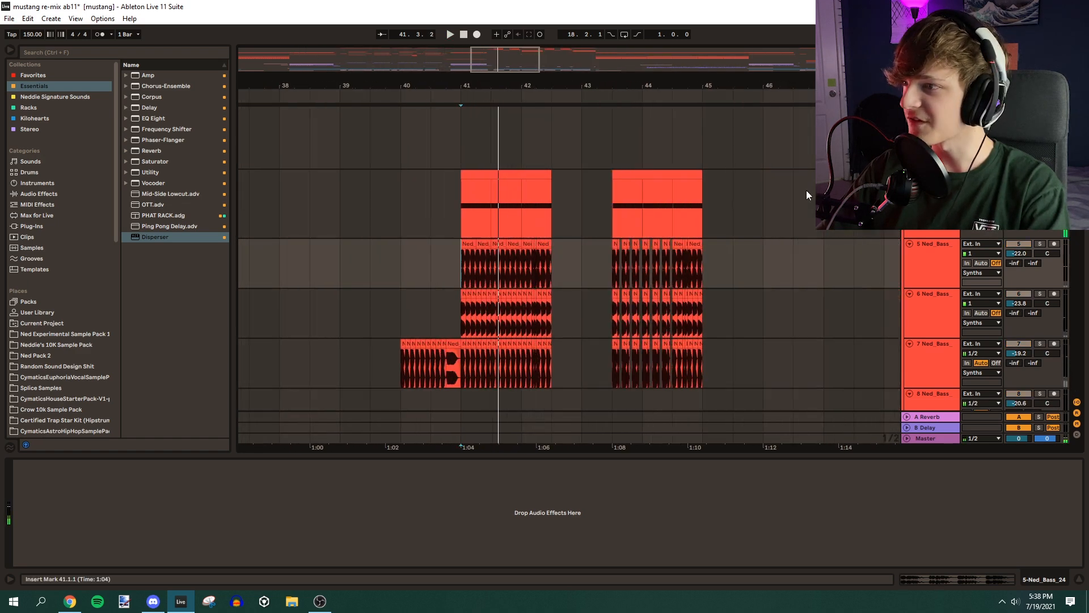
pyautogui.click(930, 176)
pyautogui.press('space')
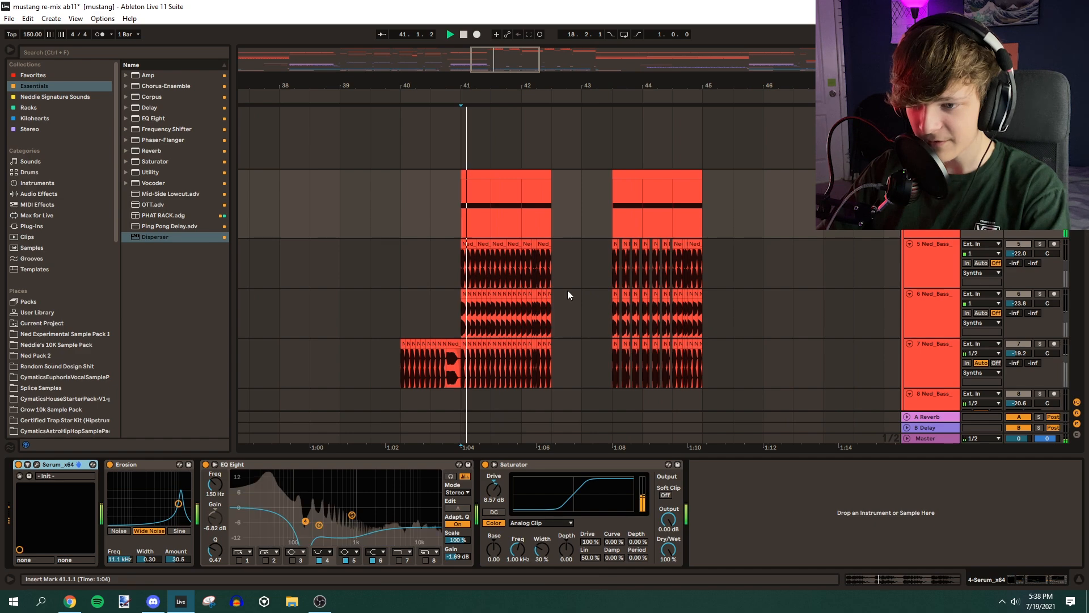
pyautogui.scroll(4, 604, 318)
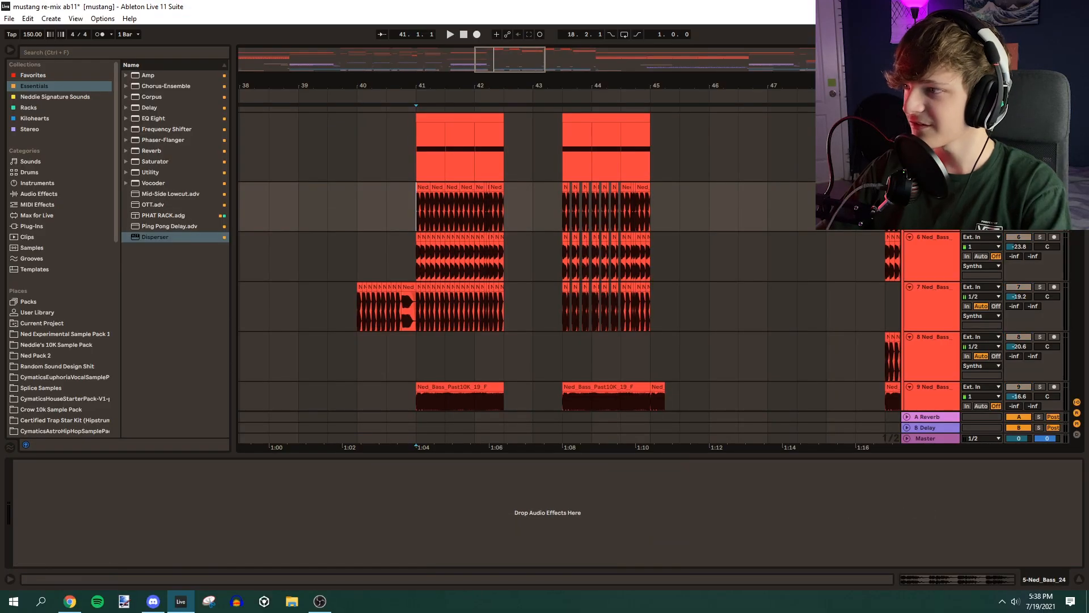
# Play the passage from 28.1.1 with all tracks active, and play track 7's bass clips soloed from 41.1.1
pyautogui.moveTo(513, 67); pyautogui.dragTo(503, 76)
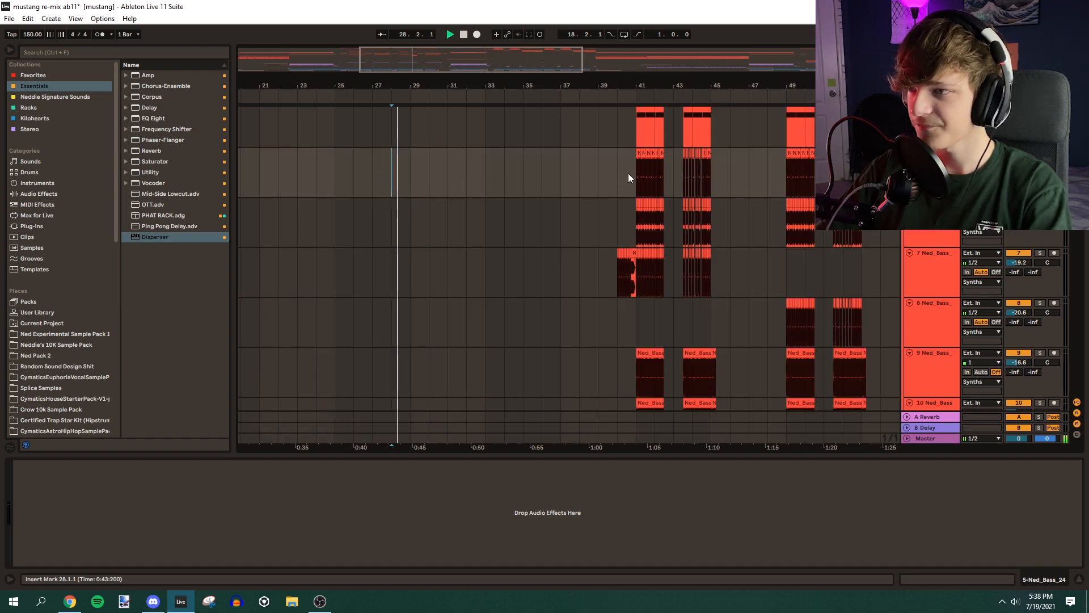
pyautogui.click(631, 173)
pyautogui.moveTo(508, 54); pyautogui.dragTo(509, 74)
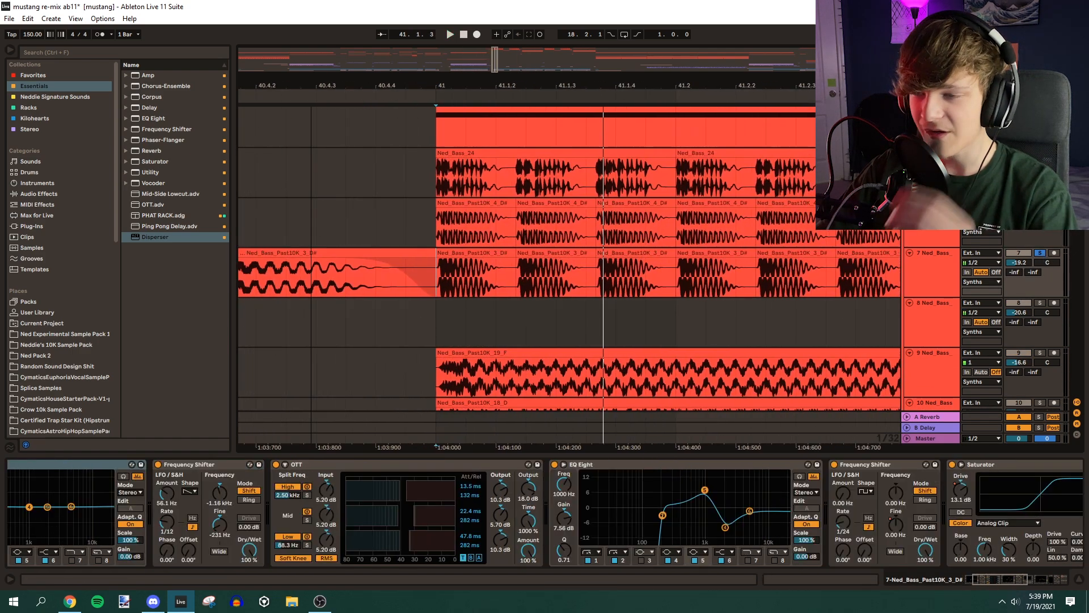
pyautogui.moveTo(332, 85); pyautogui.dragTo(419, 54)
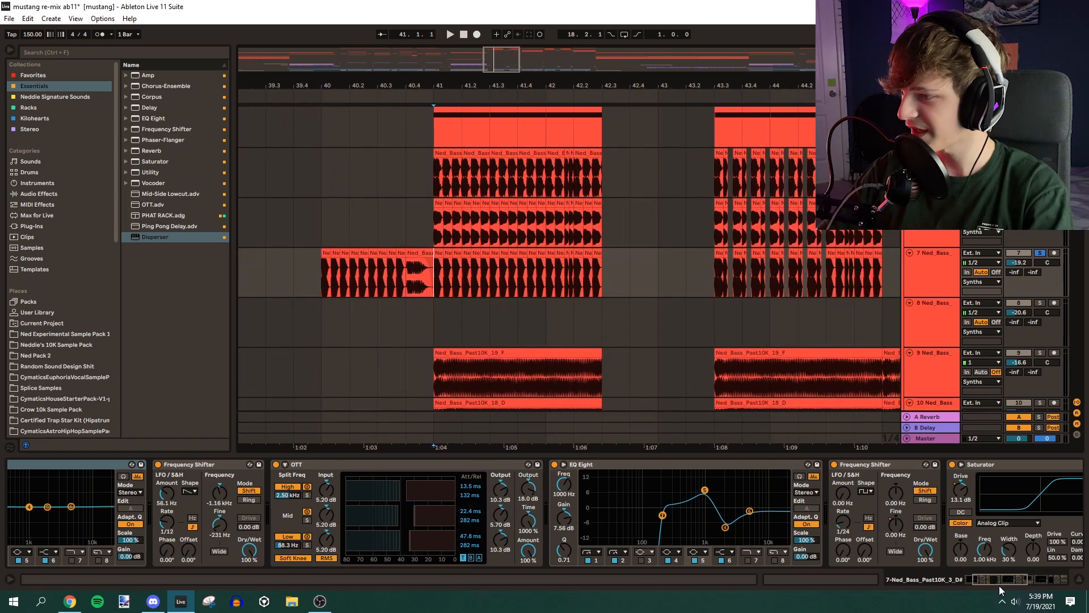
# Examine track 7's effects chain from the first EQ Eight through to the Old Radio Rack, briefly playing the bass
pyautogui.moveTo(1005, 581); pyautogui.dragTo(1025, 580)
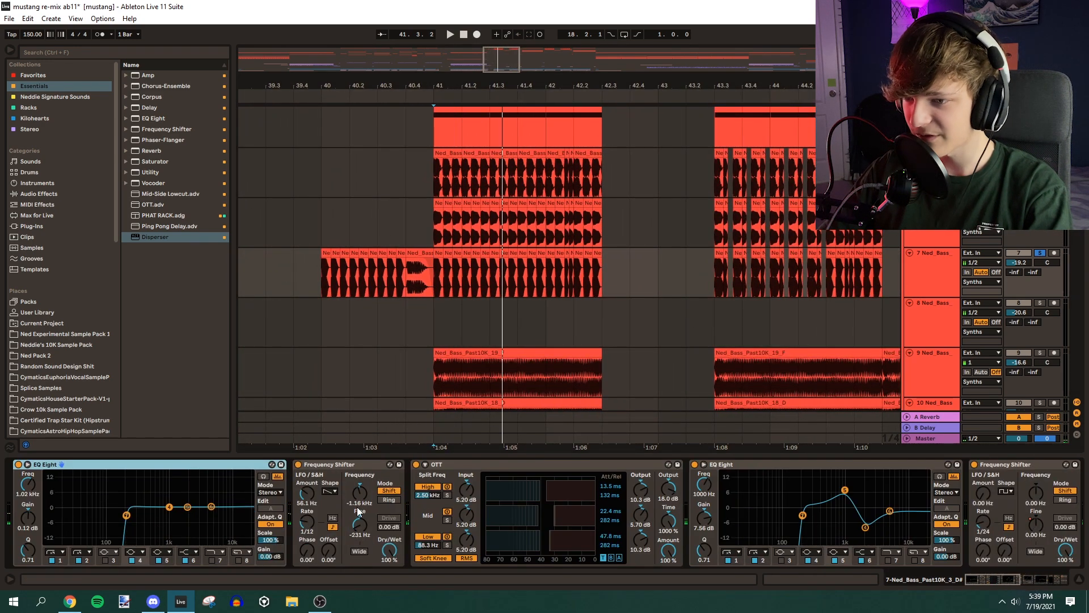
pyautogui.moveTo(992, 583); pyautogui.dragTo(1026, 583)
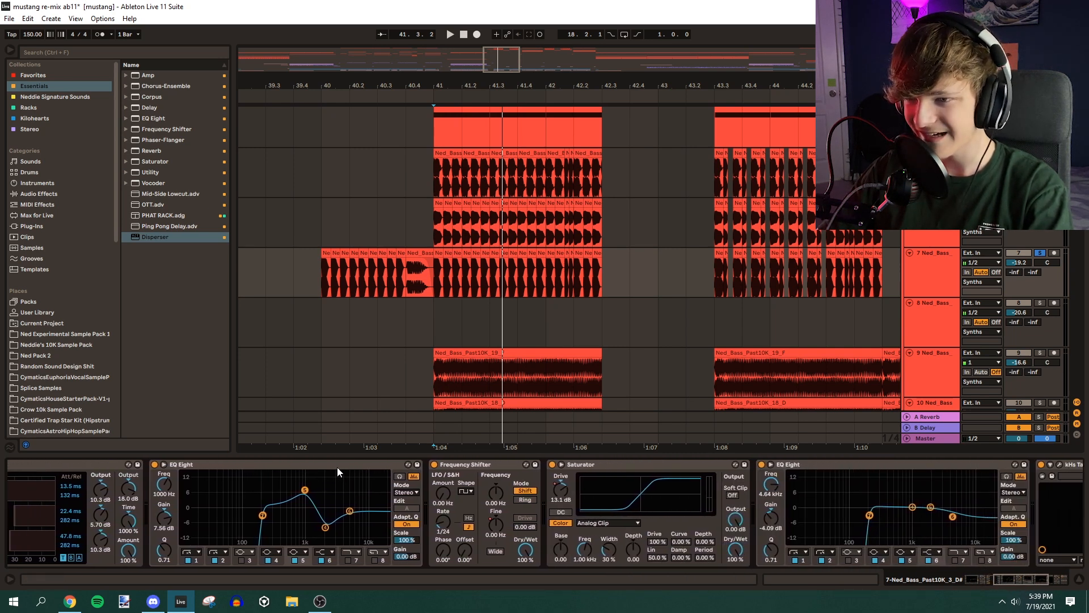
pyautogui.press('space')
pyautogui.press('space')
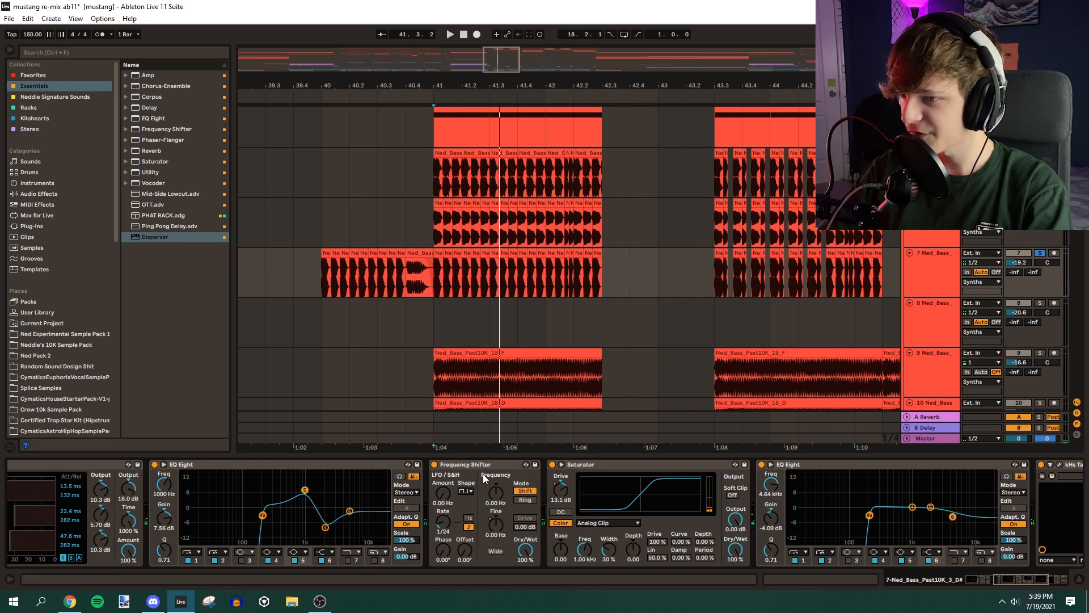
pyautogui.moveTo(1027, 583); pyautogui.dragTo(1047, 583)
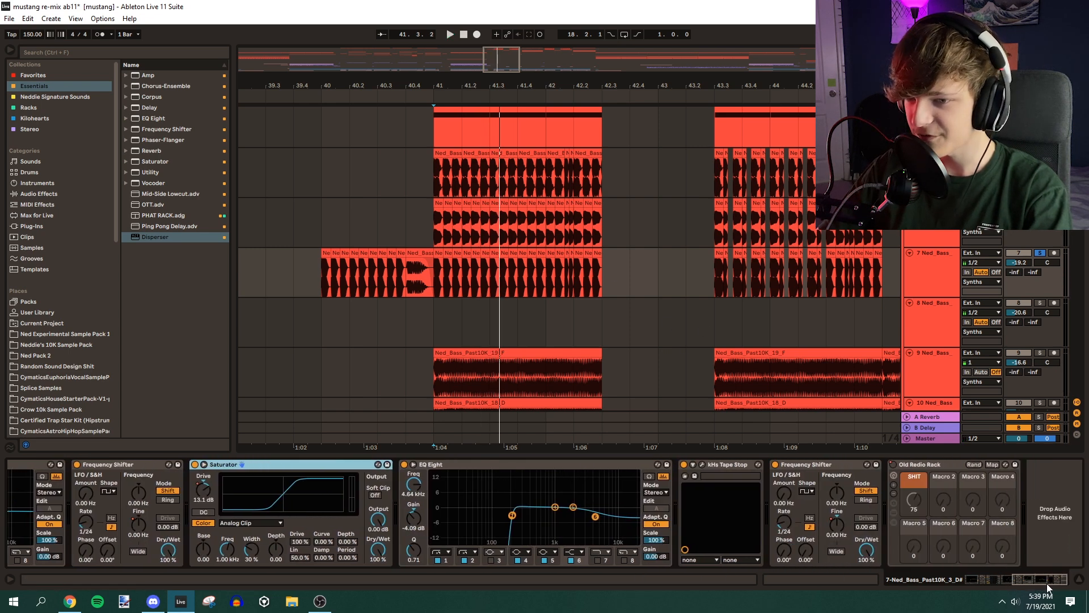
# Toggle the automation view on and off, and play track 7's soloed bass clips from 40.1.1 and from 41.1.1
pyautogui.press('a')
pyautogui.press('a')
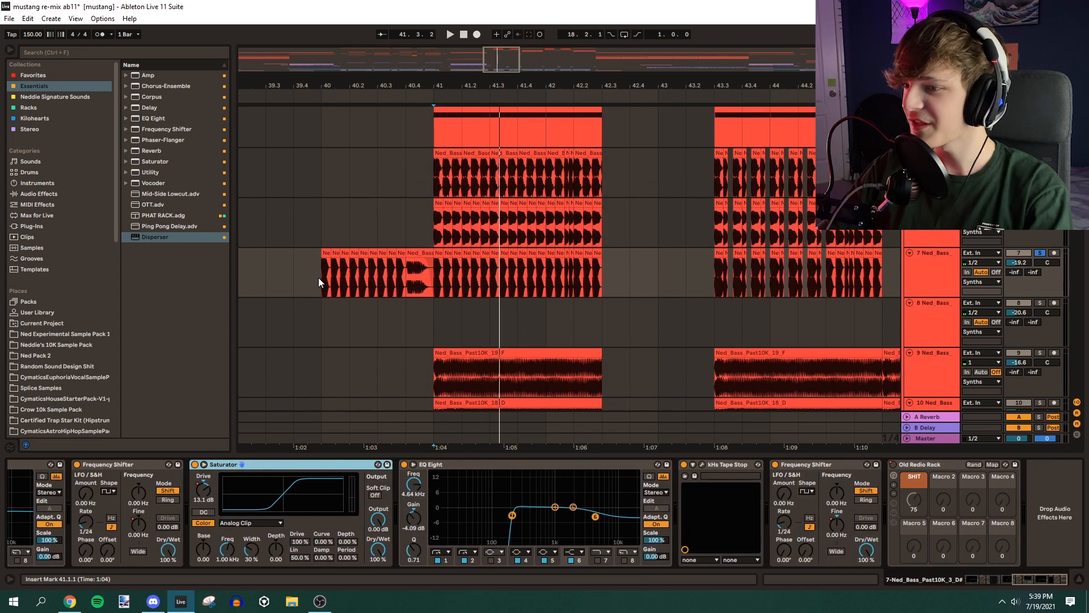
pyautogui.click(320, 281)
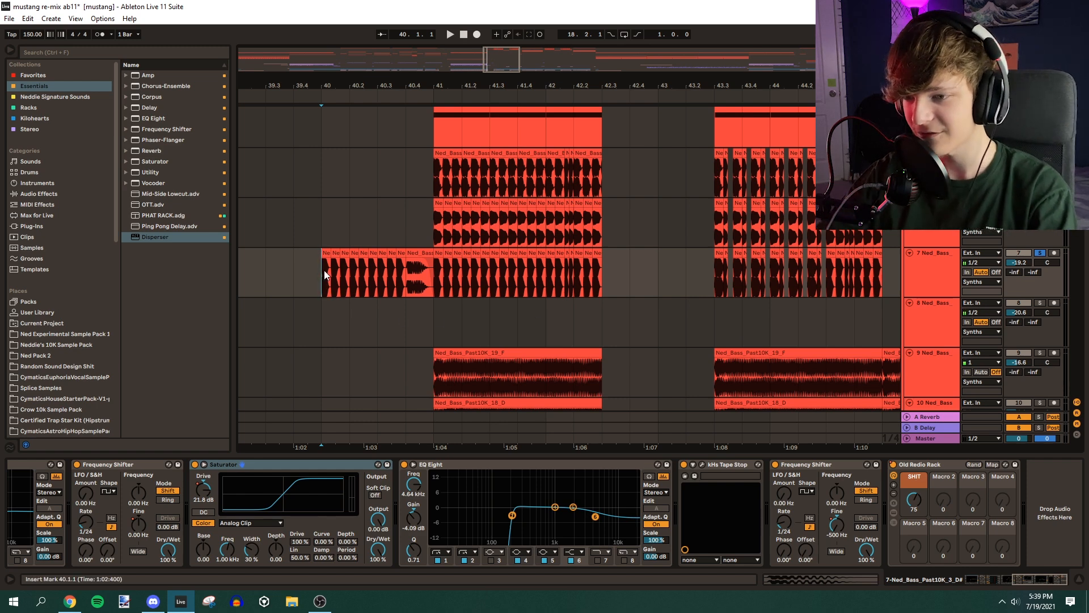
pyautogui.press('space')
pyautogui.click(433, 277)
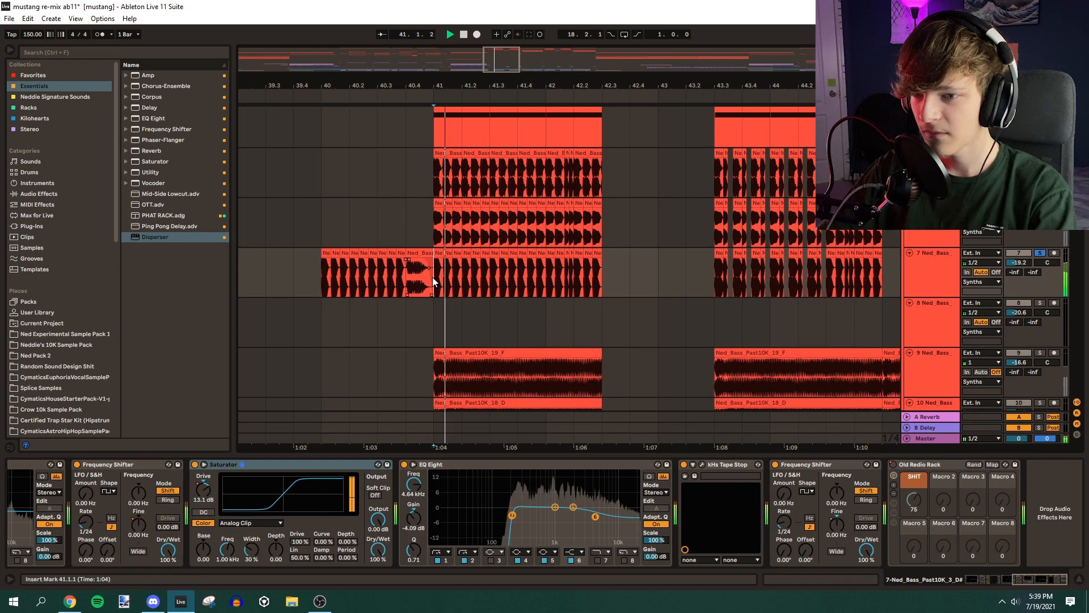
pyautogui.press('space')
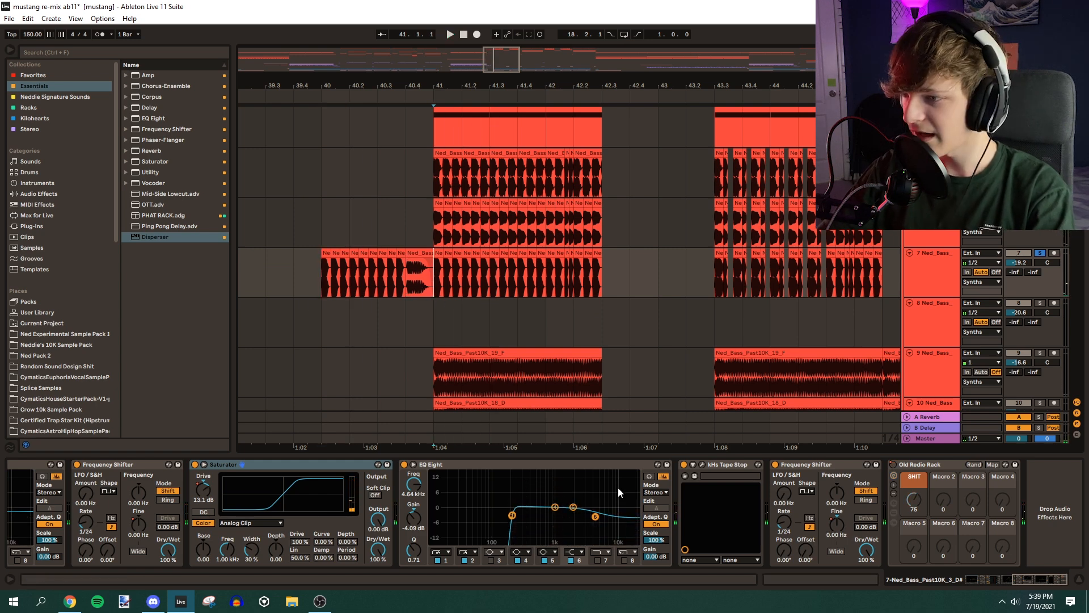
# View track 7's EQ Eight and kHs Tape Stop devices, and play the bass clips from 41.1.1 and around the end of bar 40
pyautogui.click(538, 463)
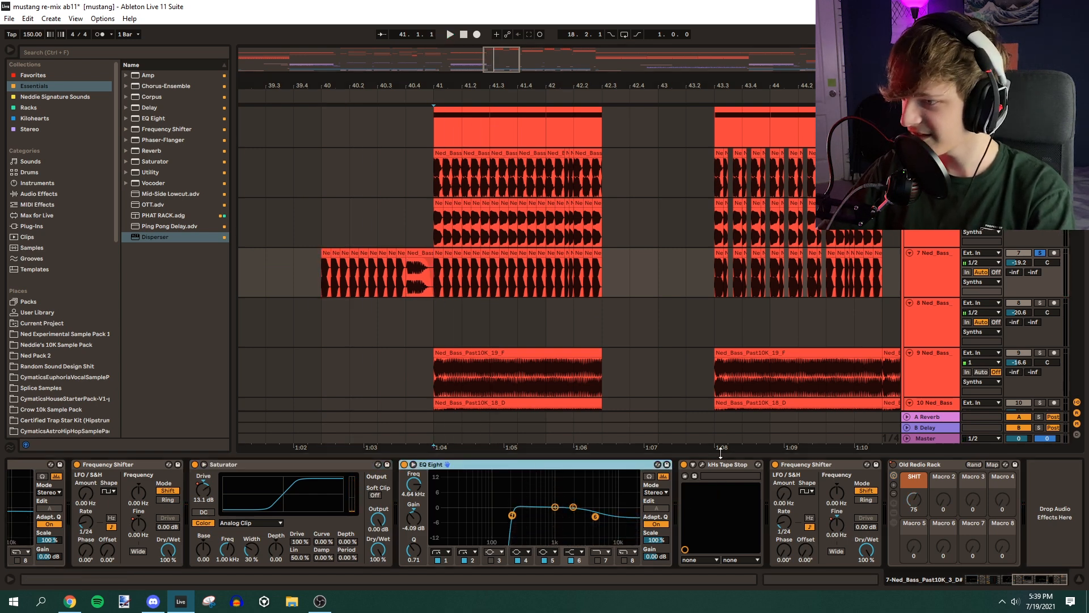
pyautogui.click(702, 464)
pyautogui.press('space')
pyautogui.press('space')
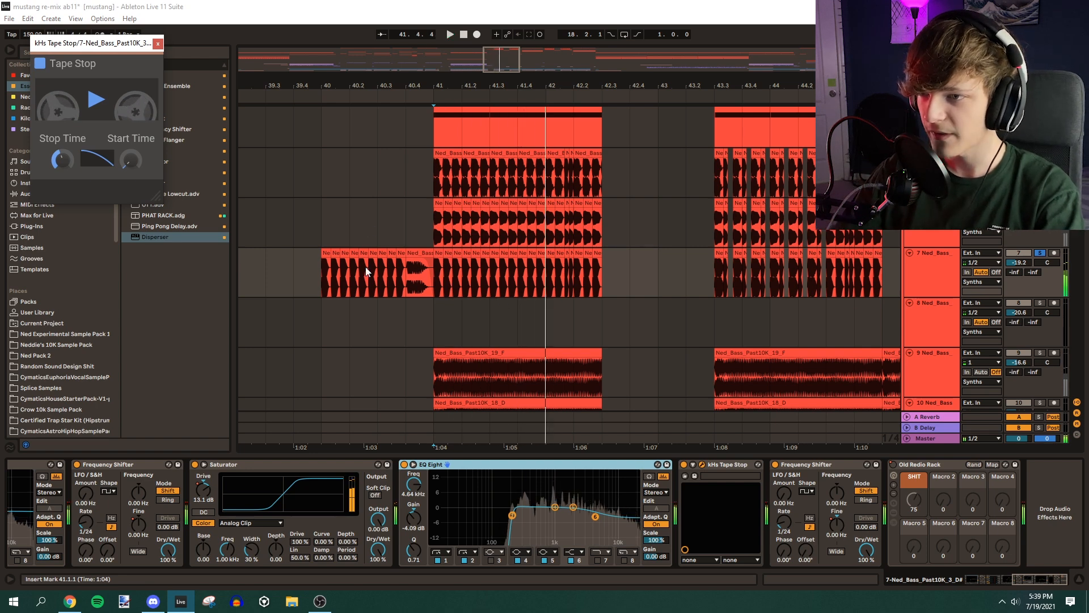
pyautogui.click(409, 289)
pyautogui.press('space')
pyautogui.press('space')
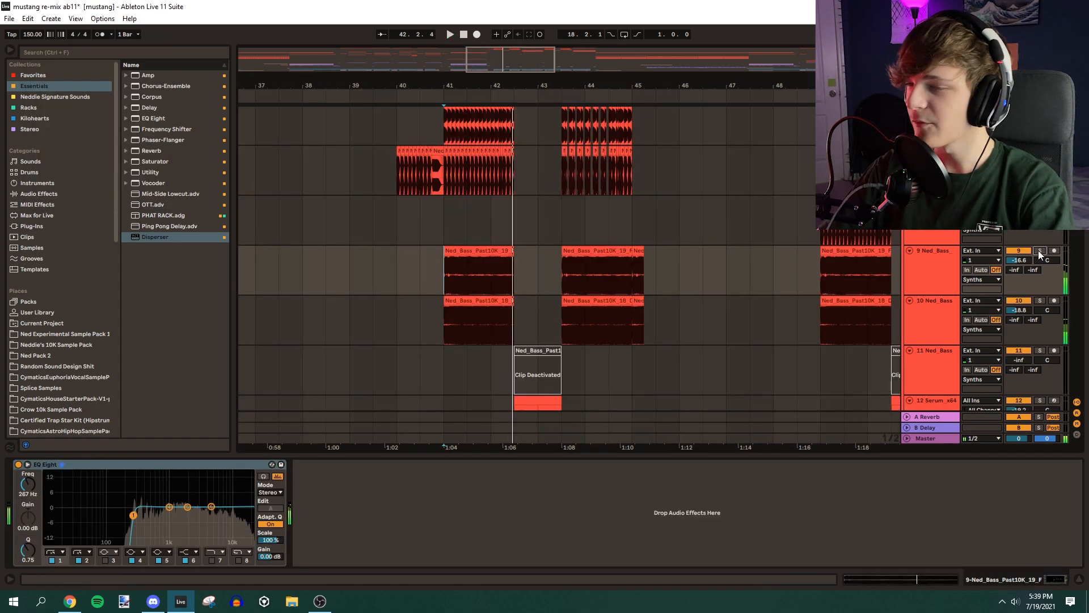
# Play track 9's Ned_Bass_Past10K_19_F clip soloed from 41.1.1 and examine its waveform up close
pyautogui.moveTo(531, 85); pyautogui.dragTo(593, 121)
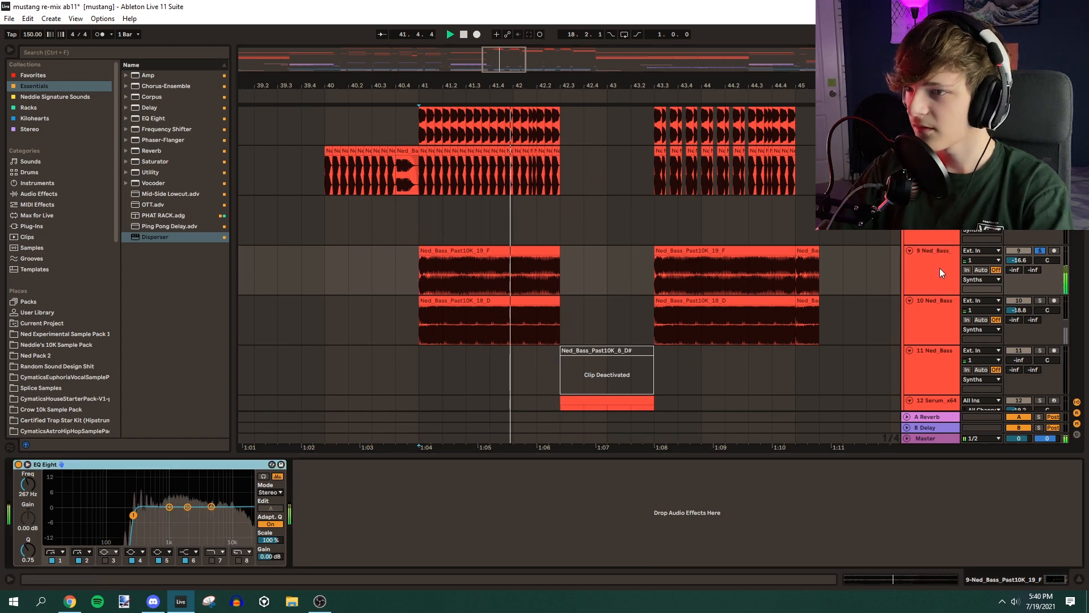
pyautogui.press('space')
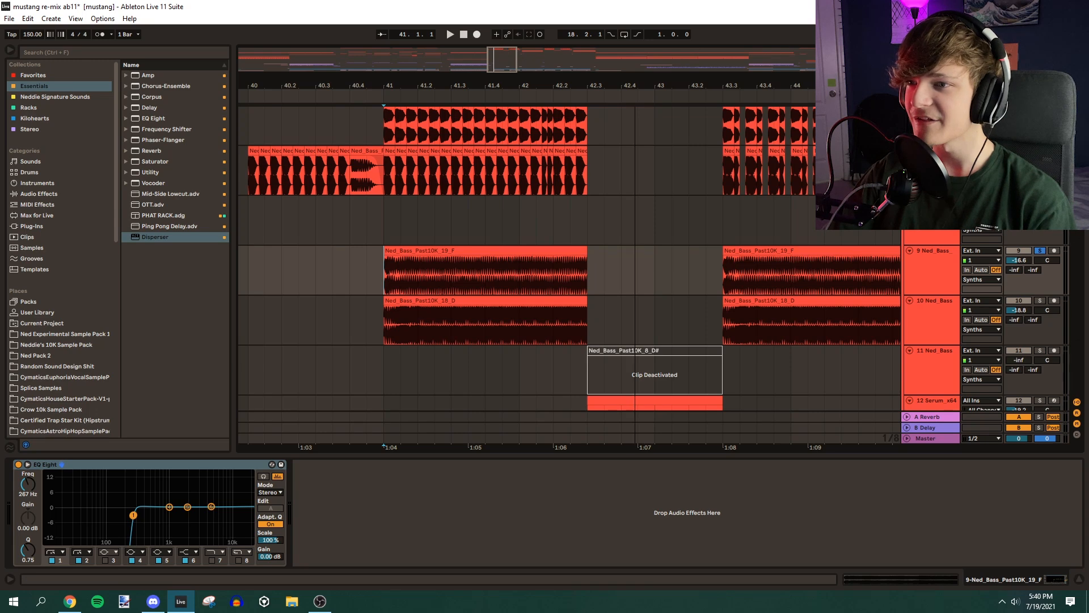
pyautogui.moveTo(504, 60); pyautogui.dragTo(511, 61)
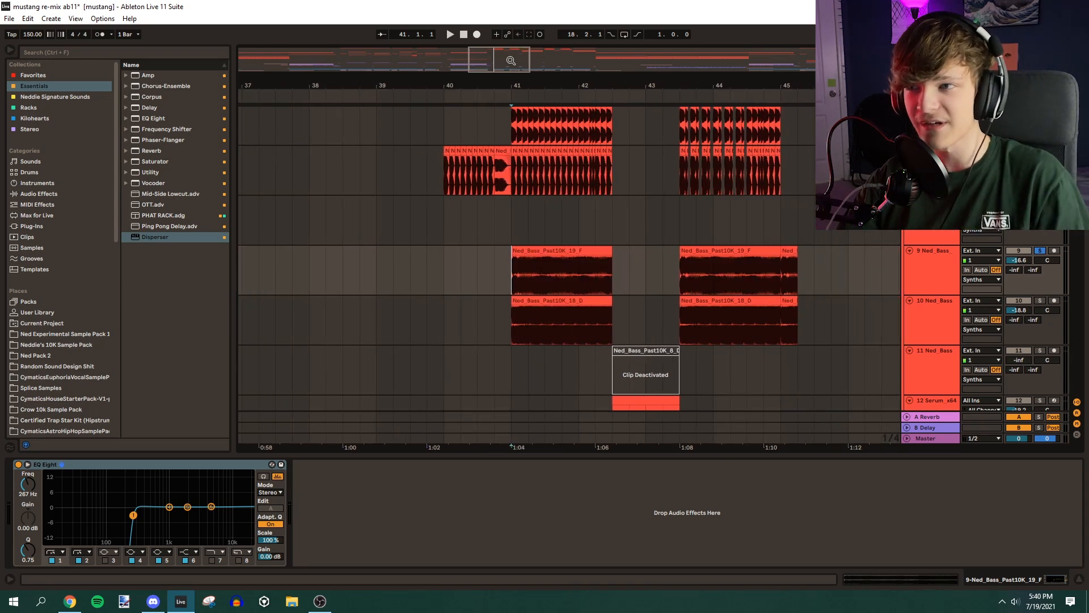
pyautogui.moveTo(513, 56)
pyautogui.mouseDown()
pyautogui.moveTo(490, 81)
pyautogui.moveTo(498, 69)
pyautogui.mouseUp()
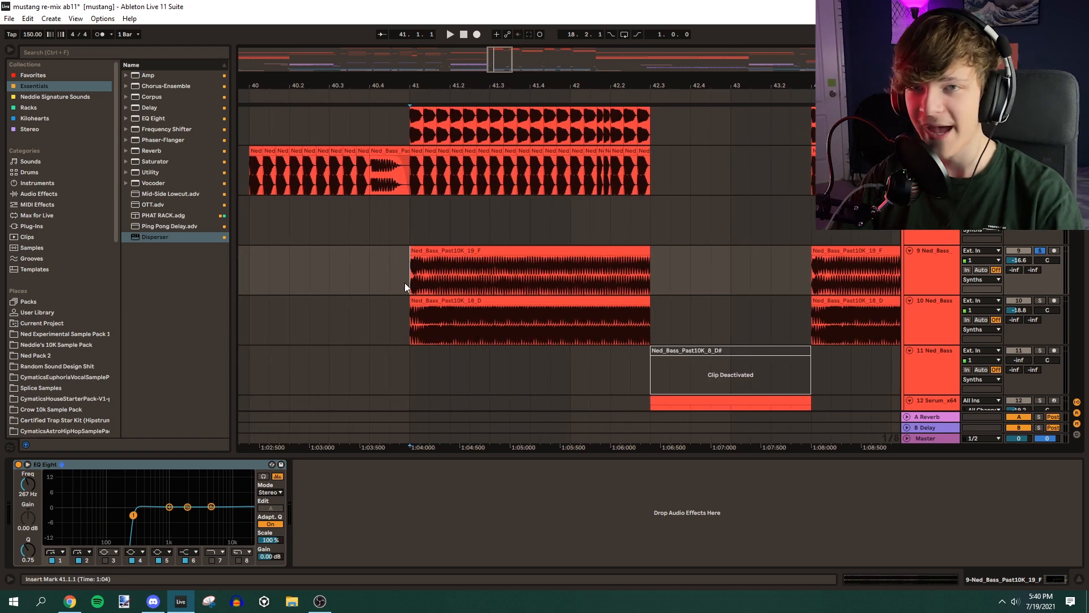
# View track 10's EQ Eight and replay track 9's soloed bass clip from 41.1.1
pyautogui.click(417, 302)
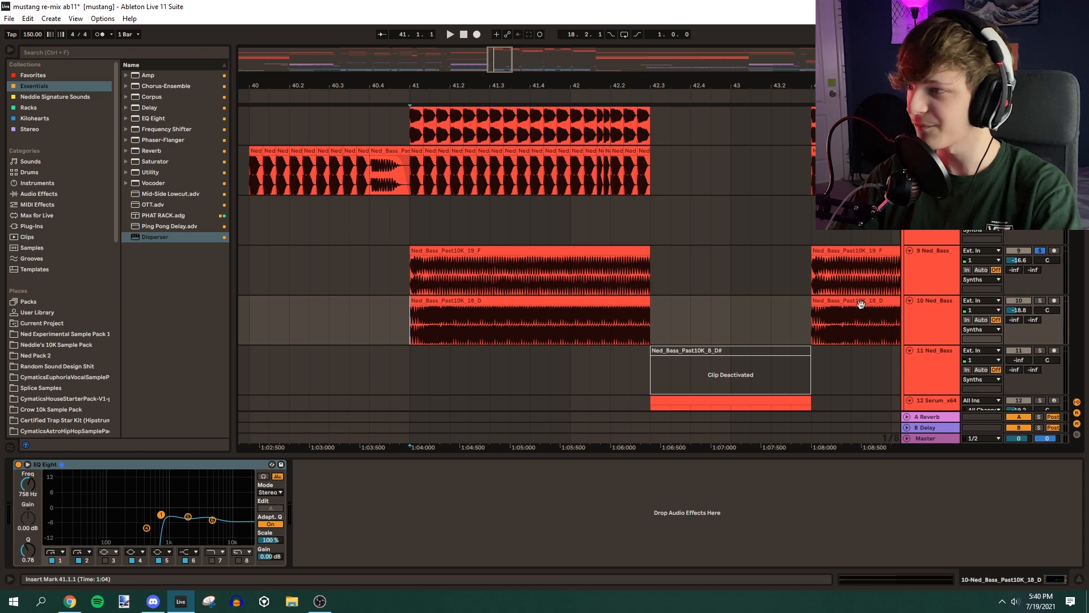
pyautogui.moveTo(492, 62); pyautogui.dragTo(468, 47)
pyautogui.click(393, 280)
pyautogui.press('space')
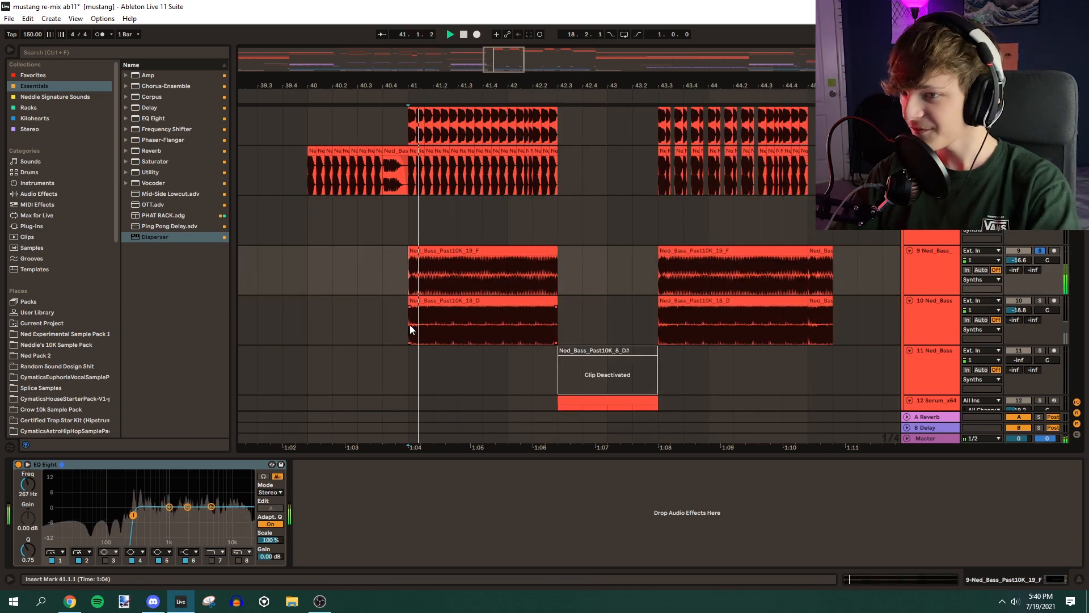
# Play track 10's Ned_Bass_Past10K_18_D clip soloed from 41.1.1 and unsolo the track
pyautogui.click(410, 328)
pyautogui.click(1040, 300)
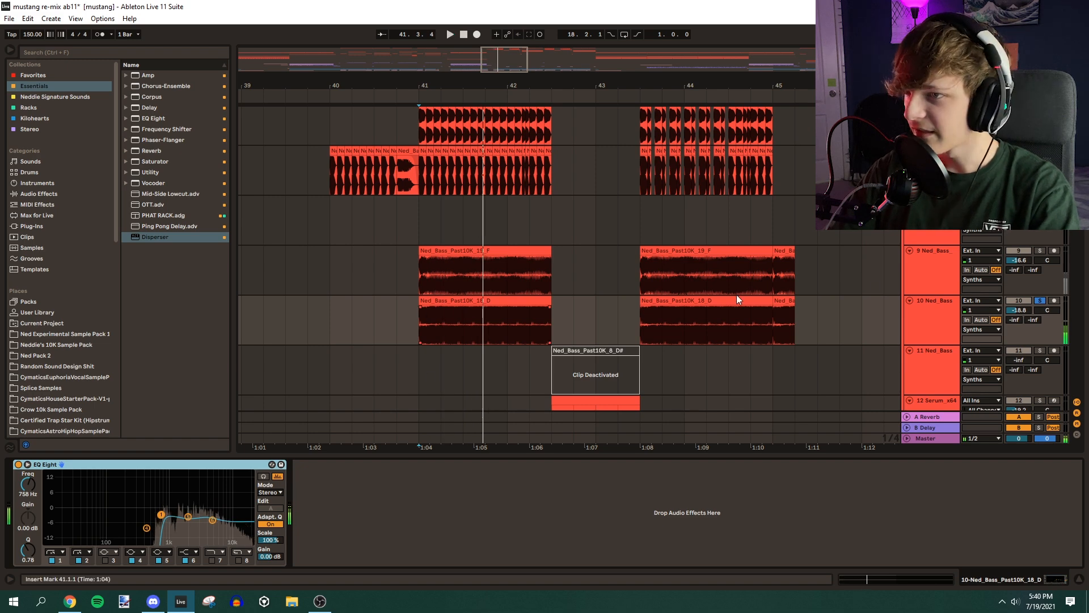
pyautogui.click(1040, 300)
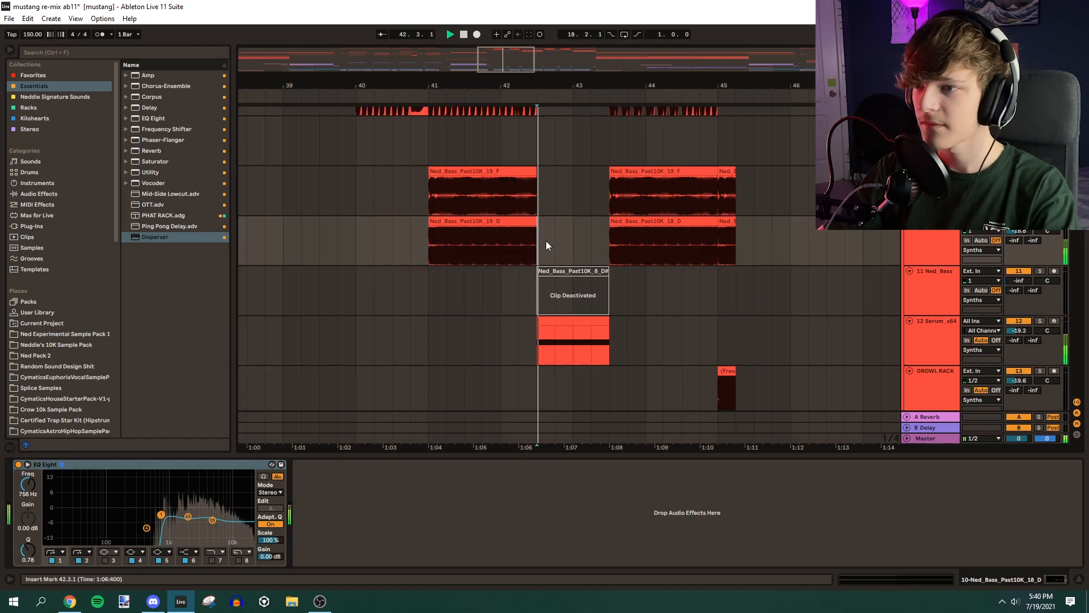
# Play the section with track 12's Serum clip and place the insert marker at the clip's start, 42.3.1
pyautogui.scroll(-7, 544, 253)
pyautogui.click(541, 269)
pyautogui.scroll(1, 538, 263)
pyautogui.scroll(1, 538, 263)
pyautogui.click(527, 302)
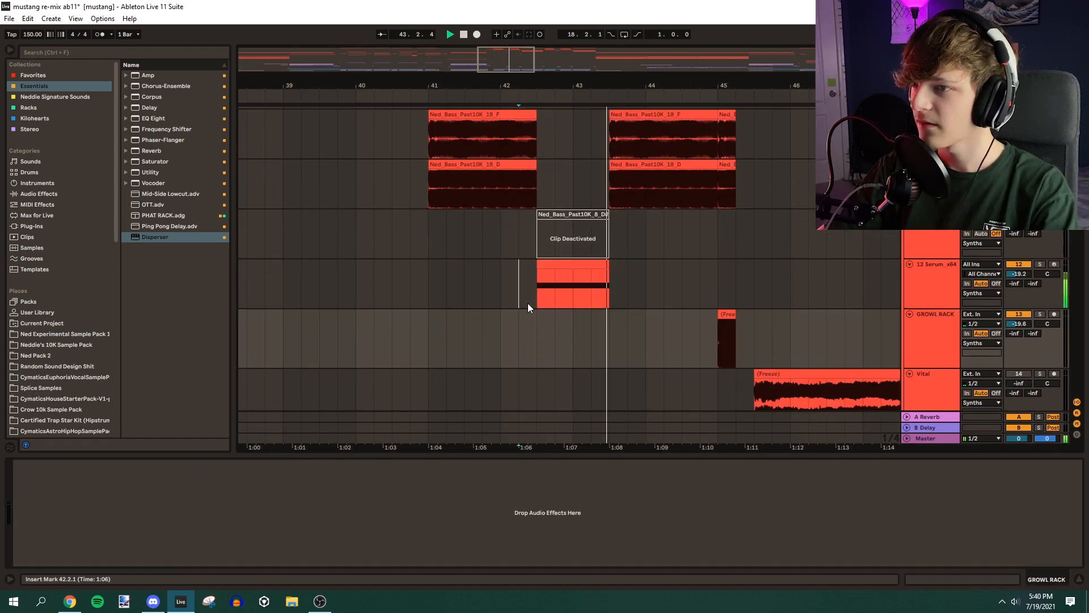
pyautogui.click(536, 300)
pyautogui.press('space')
# Examine track 12 Serum's effect chain through to its last EQ Eight
pyautogui.moveTo(557, 95); pyautogui.dragTo(614, 51)
pyautogui.scroll(3, 641, 227)
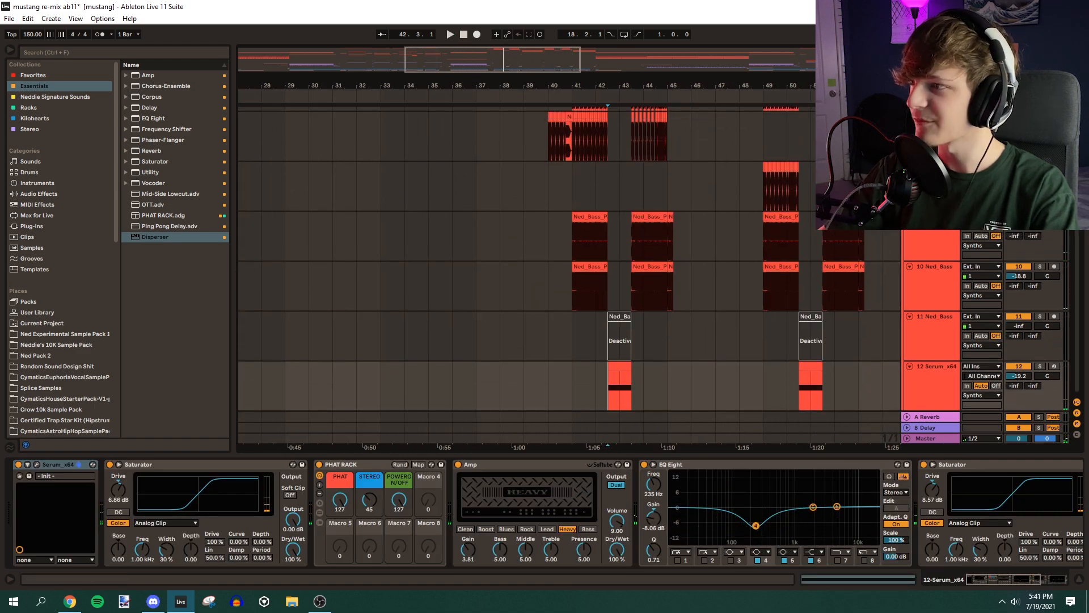
pyautogui.scroll(-10, 564, 394)
pyautogui.moveTo(1076, 165); pyautogui.dragTo(1071, 142)
pyautogui.moveTo(634, 87); pyautogui.dragTo(634, 124)
pyautogui.moveTo(998, 579); pyautogui.dragTo(1028, 582)
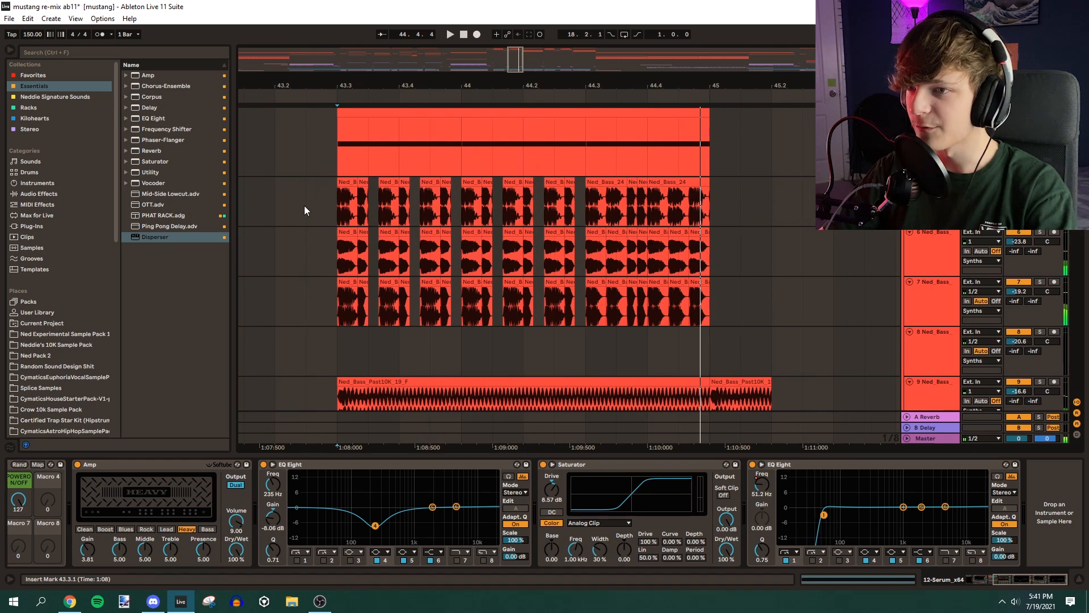
# Play the bass layers from 43.3.1, inspecting the short Ned_Bass clips and auditioning track 5's Ned_Bass_24 clips
pyautogui.click(332, 207)
pyautogui.press('space')
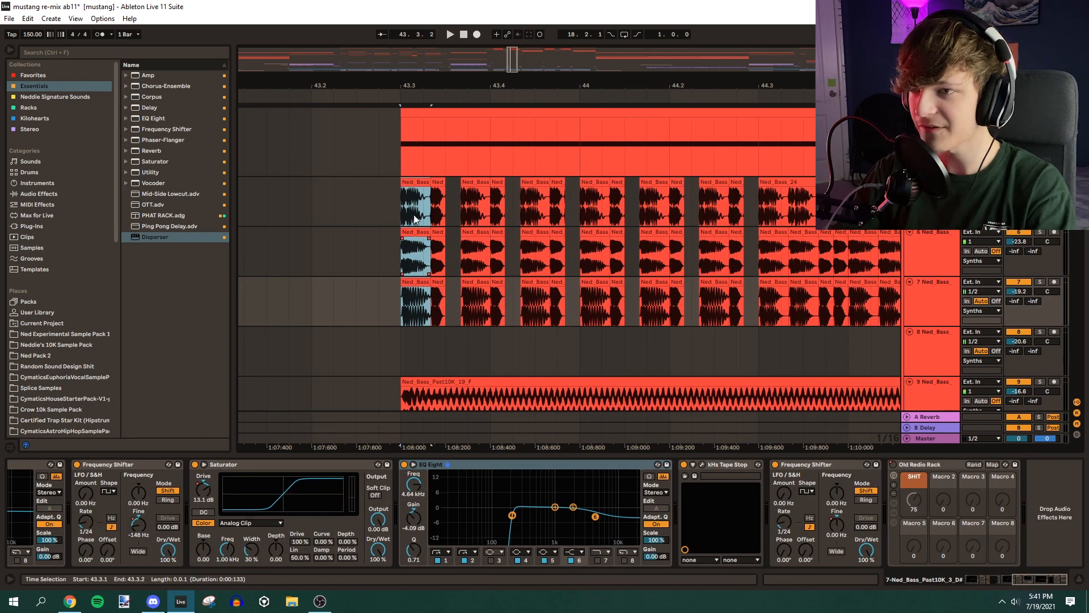
pyautogui.click(401, 190)
pyautogui.click(438, 180)
pyautogui.click(401, 202)
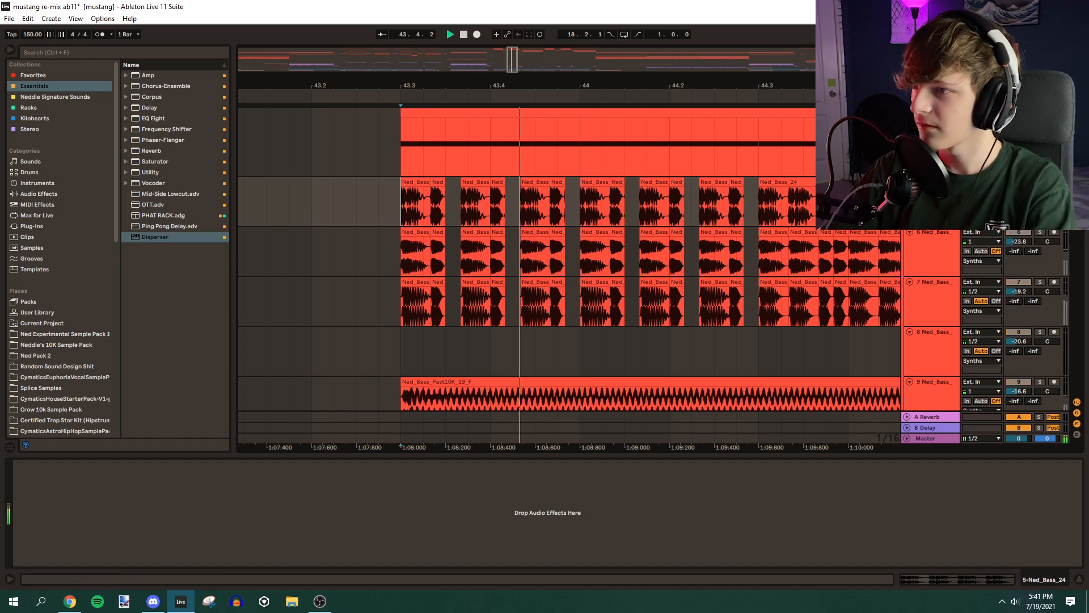
pyautogui.press('space')
# Play track 7's bass clips soloed from 43.3.1 and unsolo the track
pyautogui.click(1039, 281)
pyautogui.press('space')
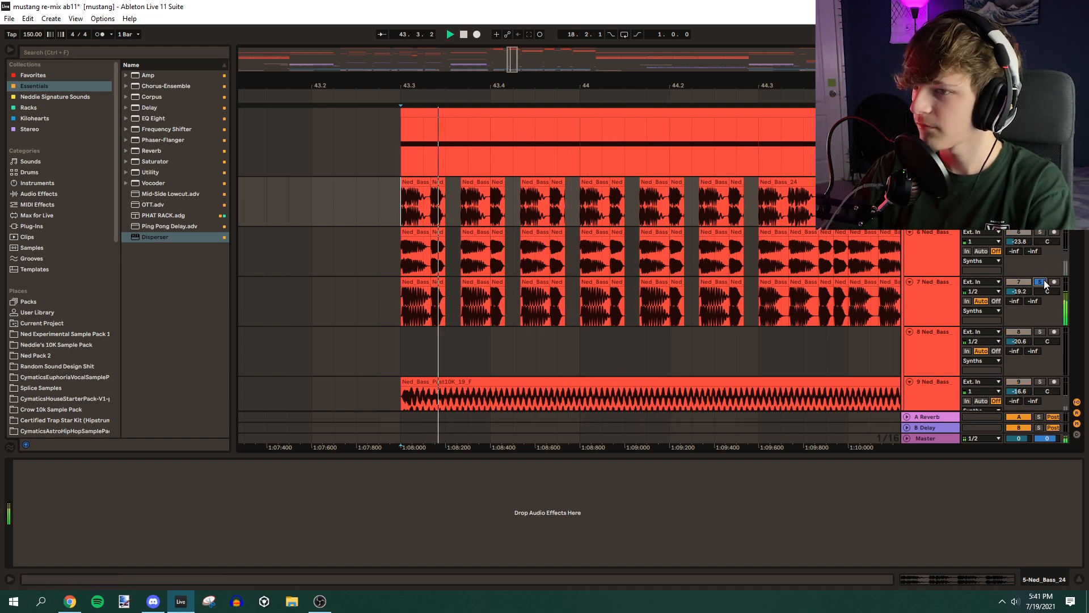
pyautogui.click(1041, 281)
pyautogui.press('space')
pyautogui.moveTo(515, 61)
pyautogui.mouseDown()
pyautogui.moveTo(517, 73)
pyautogui.moveTo(517, 61)
pyautogui.mouseUp()
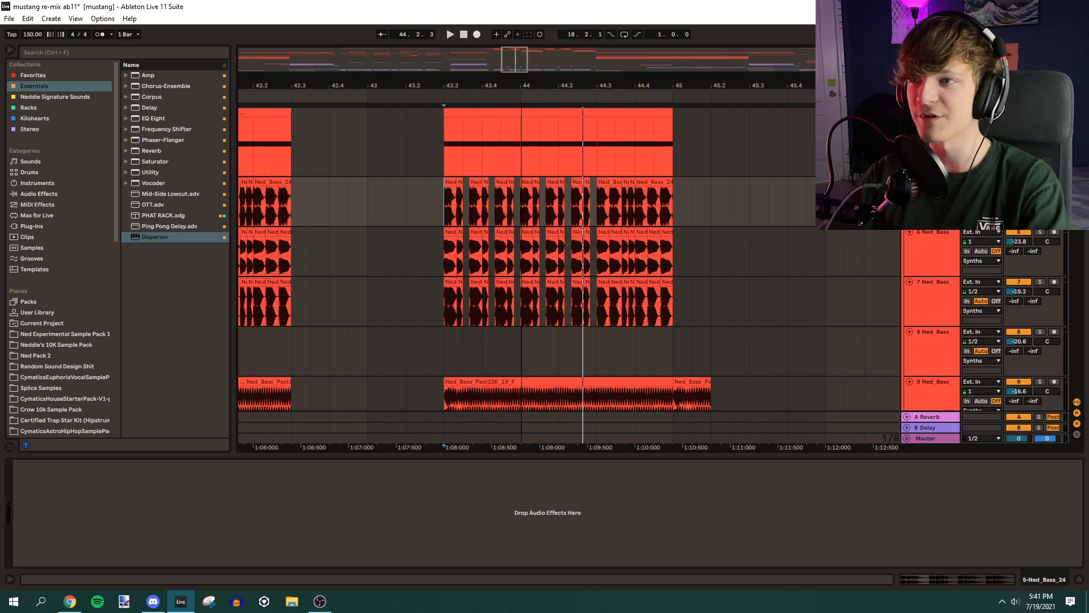
pyautogui.moveTo(517, 65); pyautogui.dragTo(518, 59)
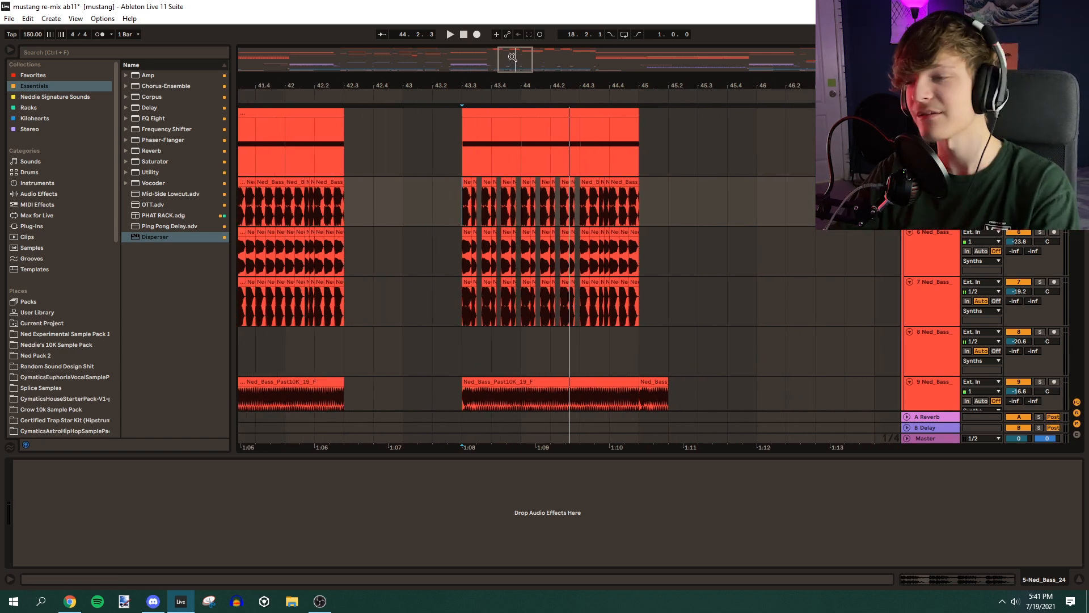
# Play the section around the frozen GROWL RACK clip from 45.1.3 and locate the frozen Vital clip after it
pyautogui.click(603, 336)
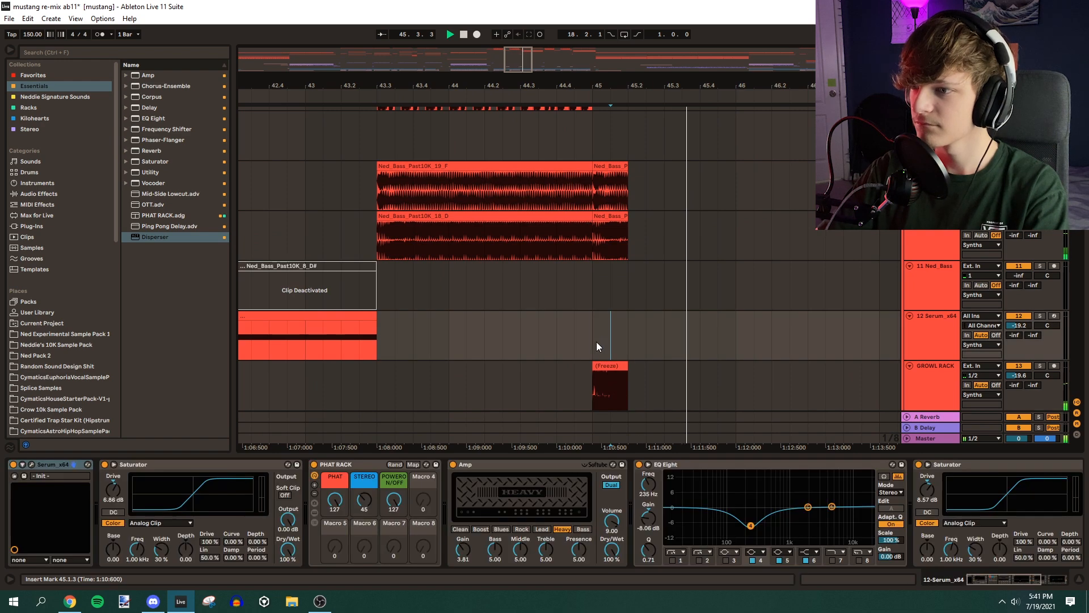
pyautogui.scroll(-2, 597, 342)
pyautogui.moveTo(507, 66); pyautogui.dragTo(521, 59)
pyautogui.scroll(-2, 431, 256)
pyautogui.click(424, 260)
pyautogui.press('space')
# View track 15 Vital's devices and play track 16's Serum clip soloed from 45.3.1
pyautogui.scroll(-1, 421, 284)
pyautogui.click(420, 288)
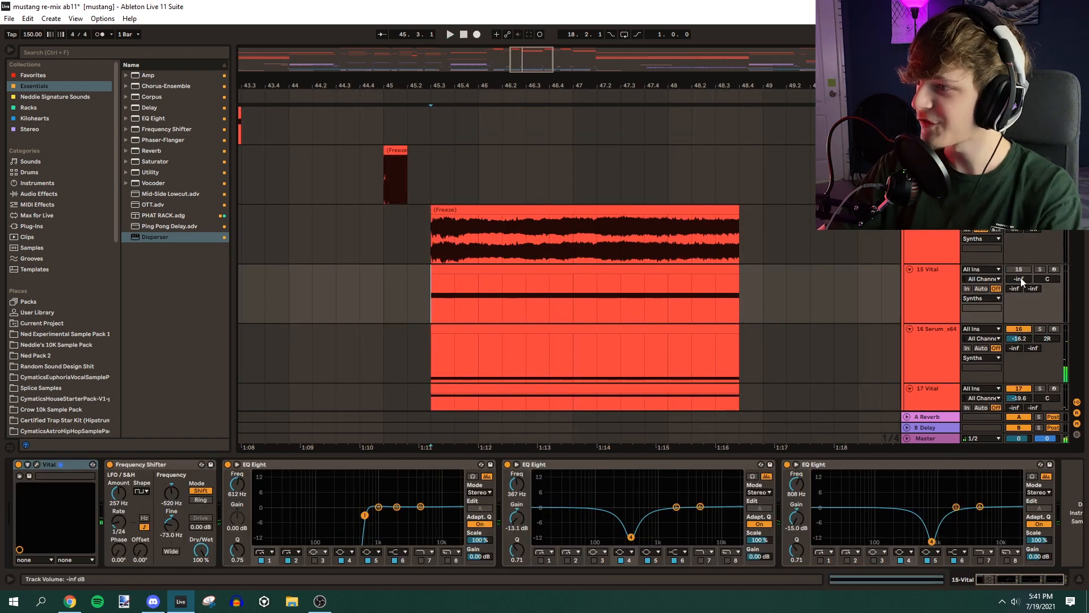
pyautogui.scroll(-4, 872, 301)
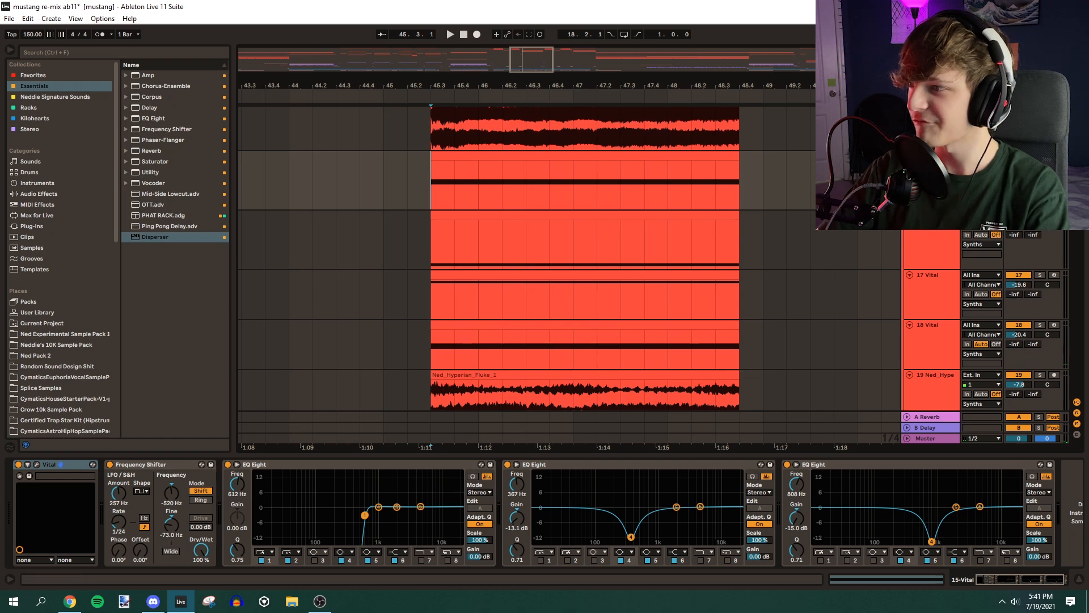
pyautogui.click(434, 247)
pyautogui.press('space')
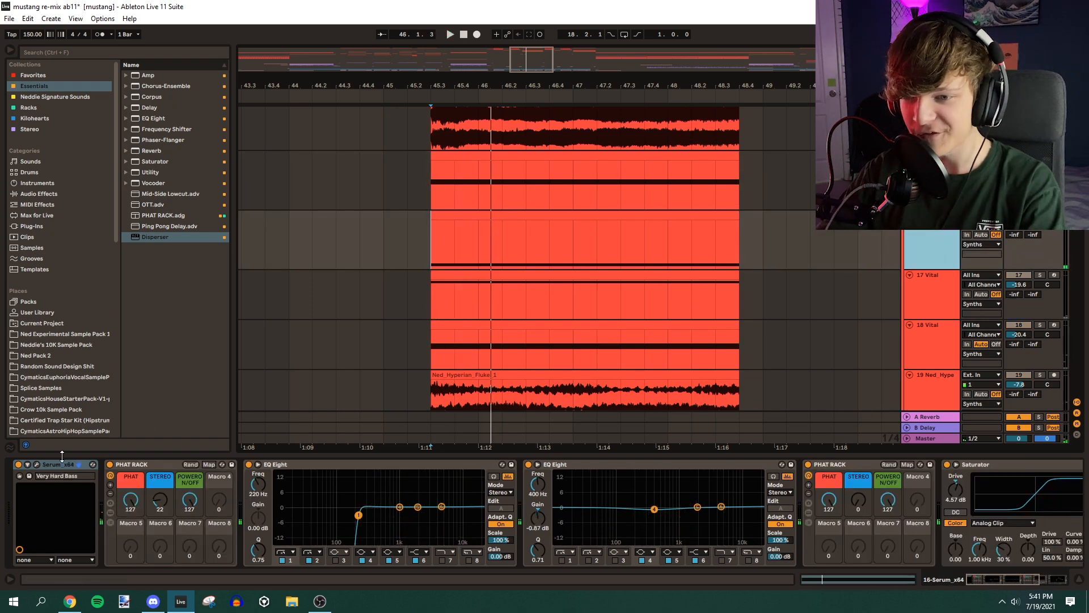
# Open track 16's Serum patch Very Hard Bass and view the modulators assigned to OSC A's FM warp
pyautogui.click(36, 464)
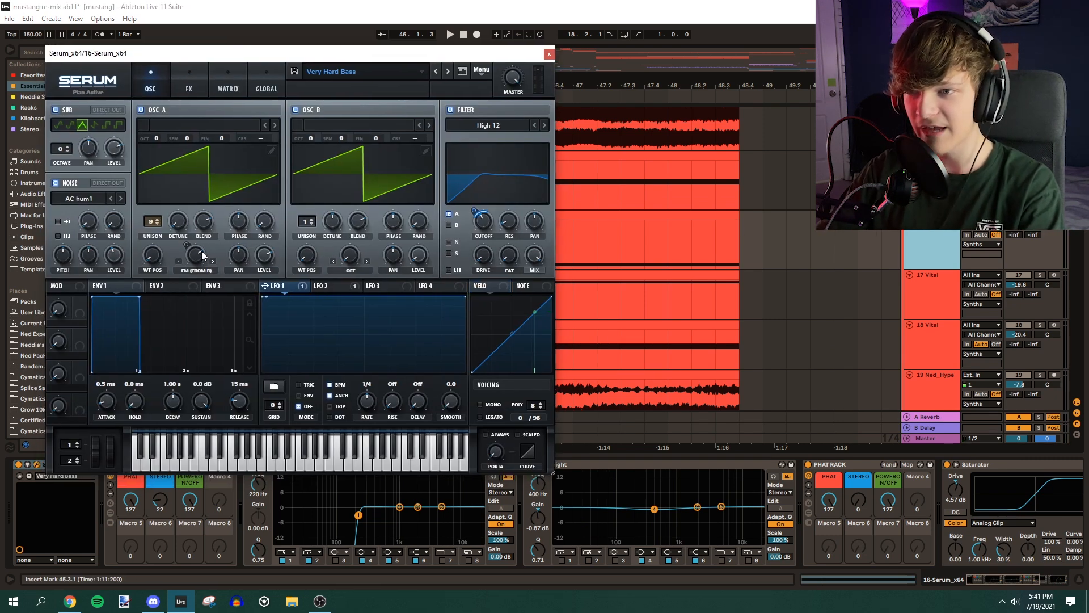
pyautogui.rightClick(201, 266)
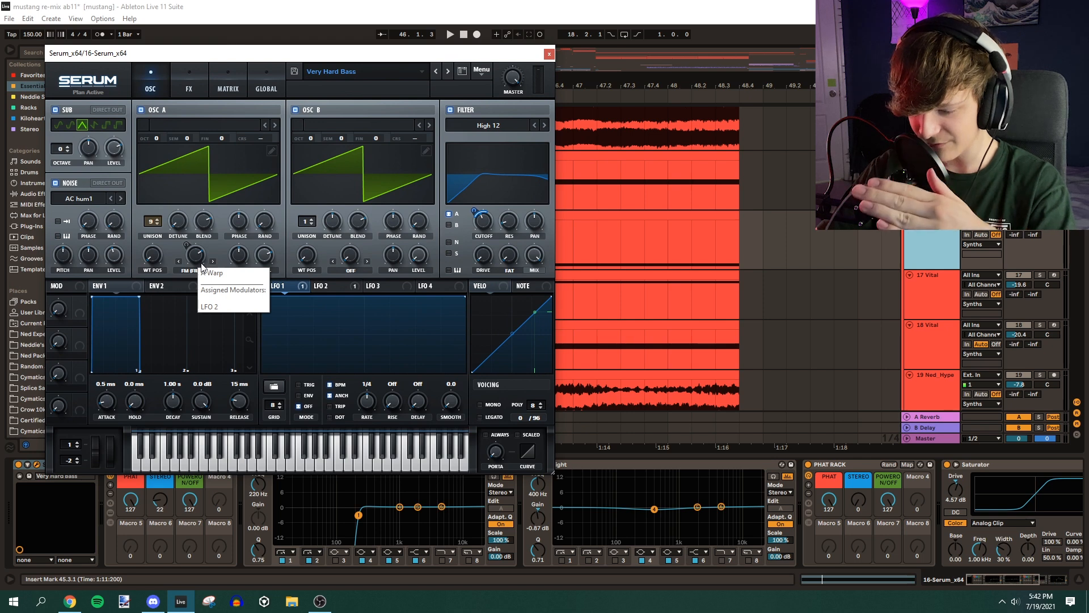
pyautogui.click(270, 254)
pyautogui.rightClick(202, 258)
pyautogui.click(427, 271)
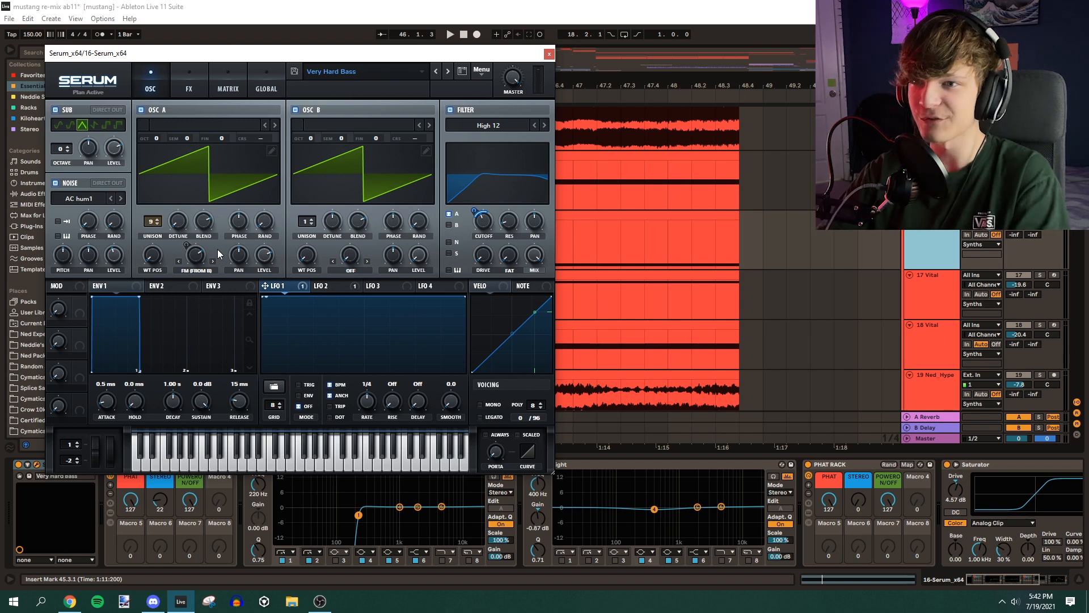
# Close Serum and examine the remaining effects in track 16's chain, up to the last EQ Eight
pyautogui.click(550, 55)
pyautogui.moveTo(990, 579); pyautogui.dragTo(1039, 581)
pyautogui.moveTo(1003, 580)
pyautogui.mouseDown()
pyautogui.moveTo(1025, 581)
pyautogui.moveTo(980, 586)
pyautogui.moveTo(1016, 585)
pyautogui.mouseUp()
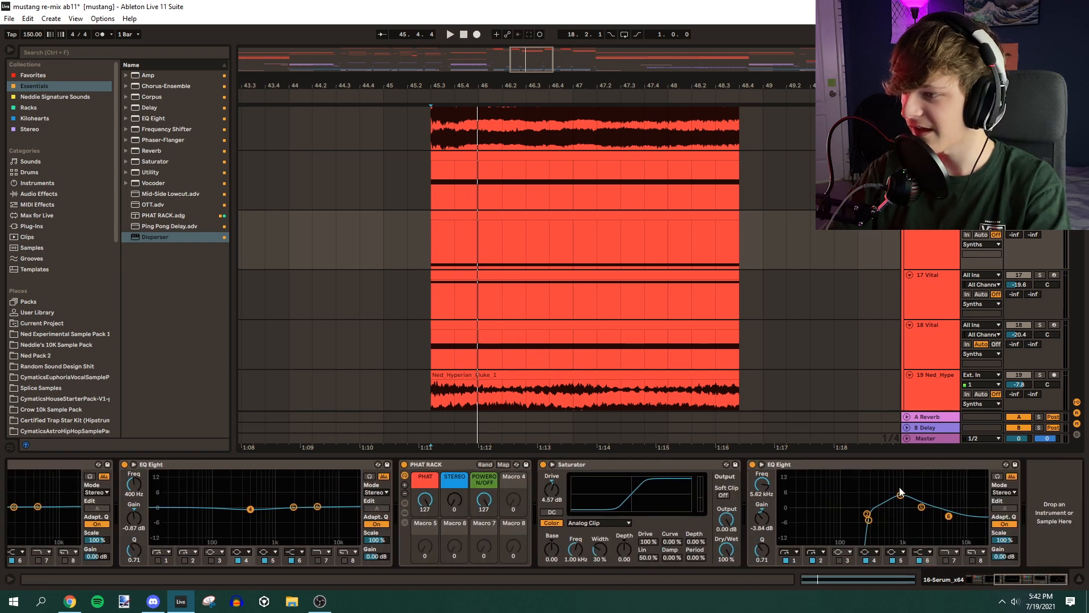
# Play track 17's Vital clip soloed from 45.3.1 and open its Vital synth
pyautogui.press('space')
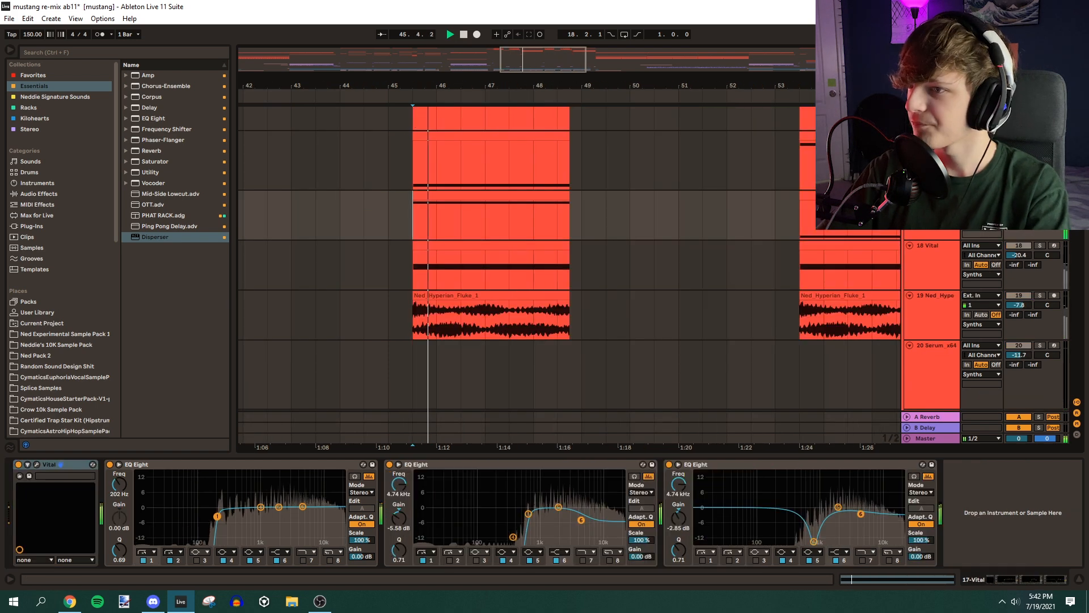
pyautogui.click(1039, 196)
pyautogui.click(36, 464)
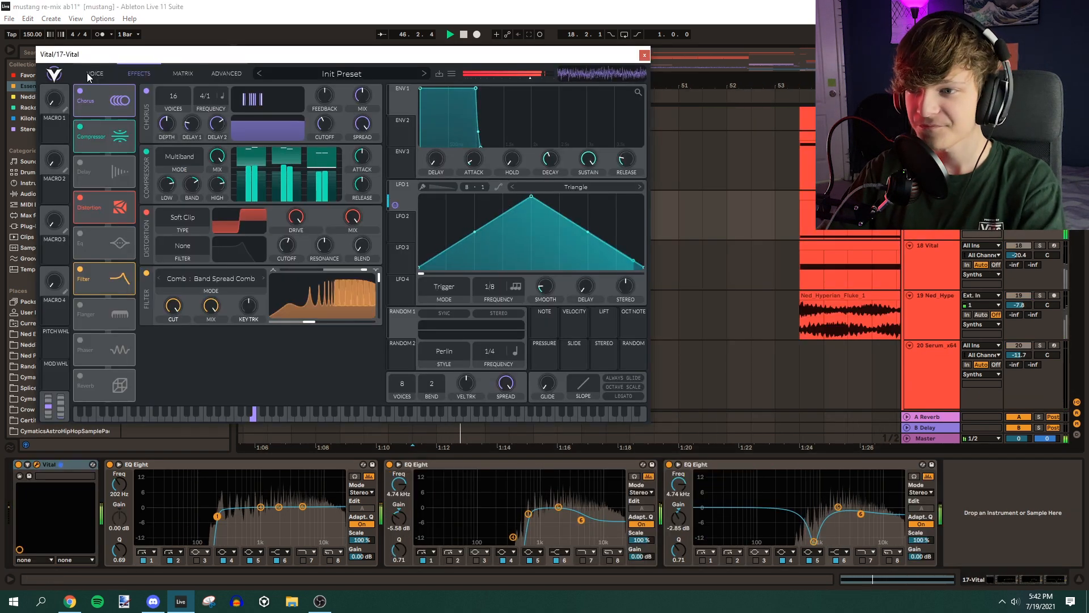
pyautogui.press('space')
# Compare track 17 Vital's oscillator and effects settings, and close the synth
pyautogui.click(87, 73)
pyautogui.click(132, 72)
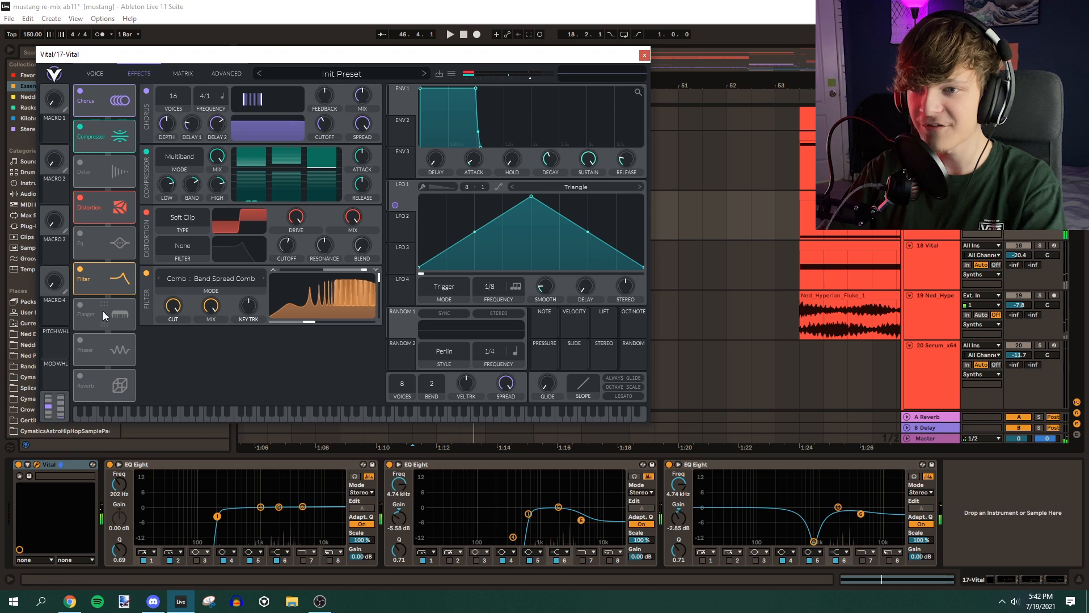
pyautogui.click(95, 74)
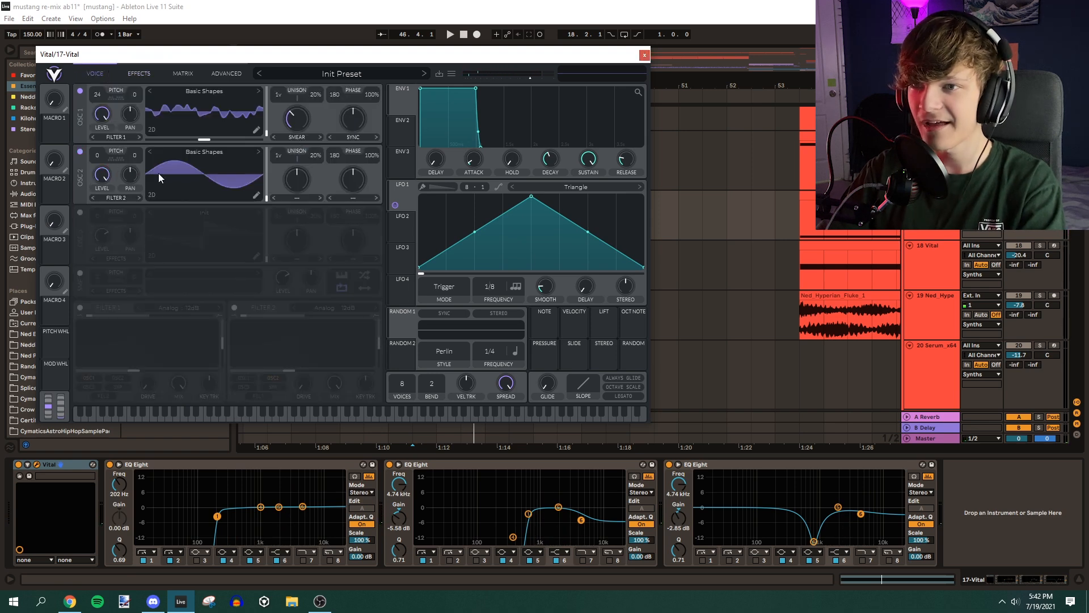
pyautogui.click(645, 56)
# Play track 18's Vital clip from 45.3.1 and highlight the Frequency Shifters in its chain
pyautogui.moveTo(534, 66); pyautogui.dragTo(534, 59)
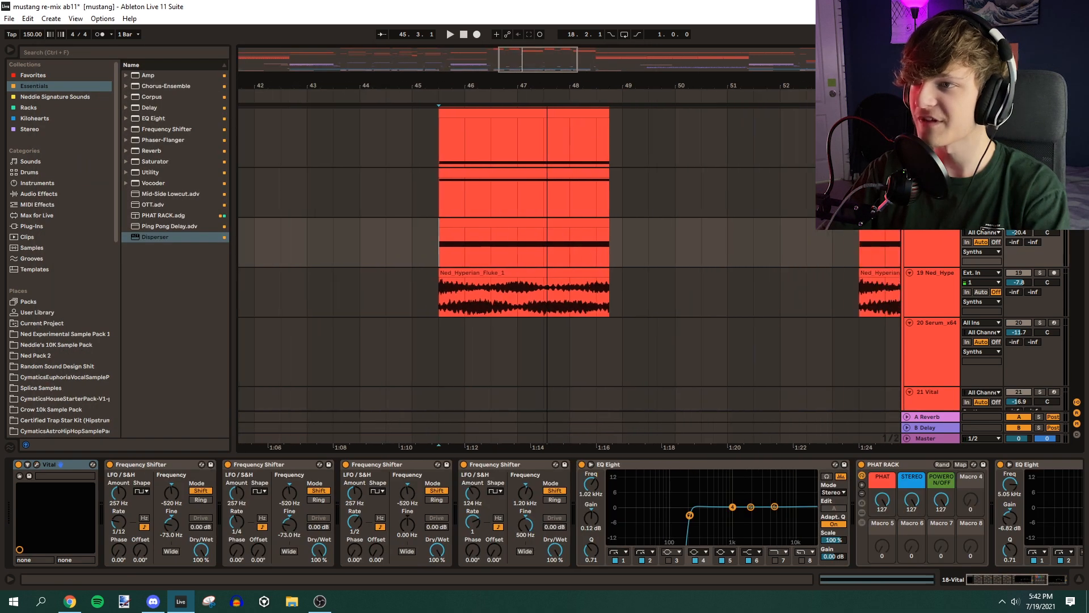
pyautogui.press('space')
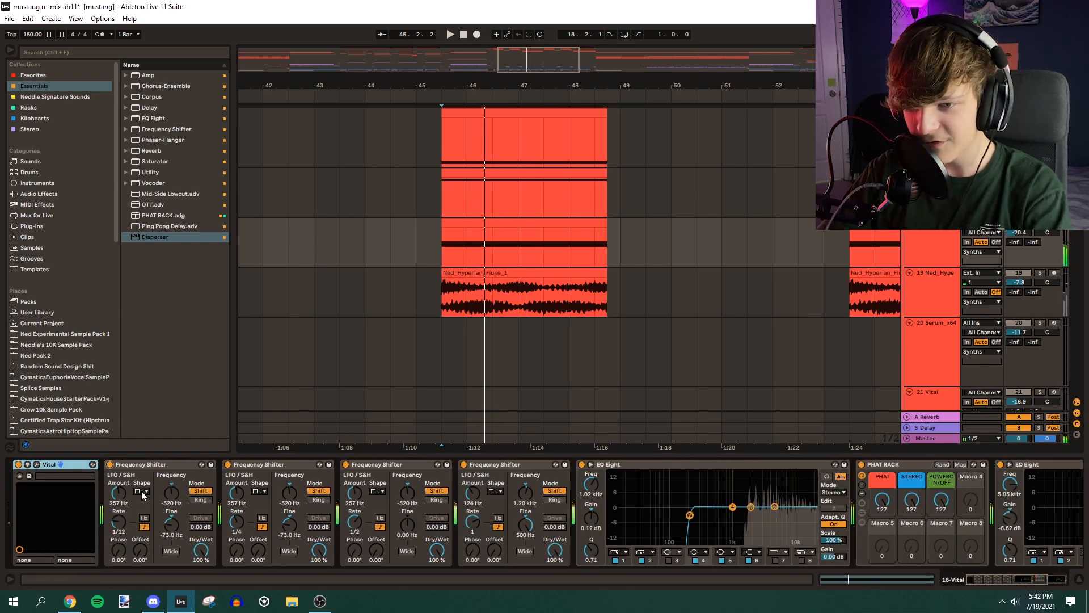
pyautogui.click(143, 465)
pyautogui.keyDown('shift'); pyautogui.click(514, 466); pyautogui.keyUp('shift')
# Examine the LFO shape, rate and frequency of track 18's four Frequency Shifters and the effects that follow them
pyautogui.click(962, 325)
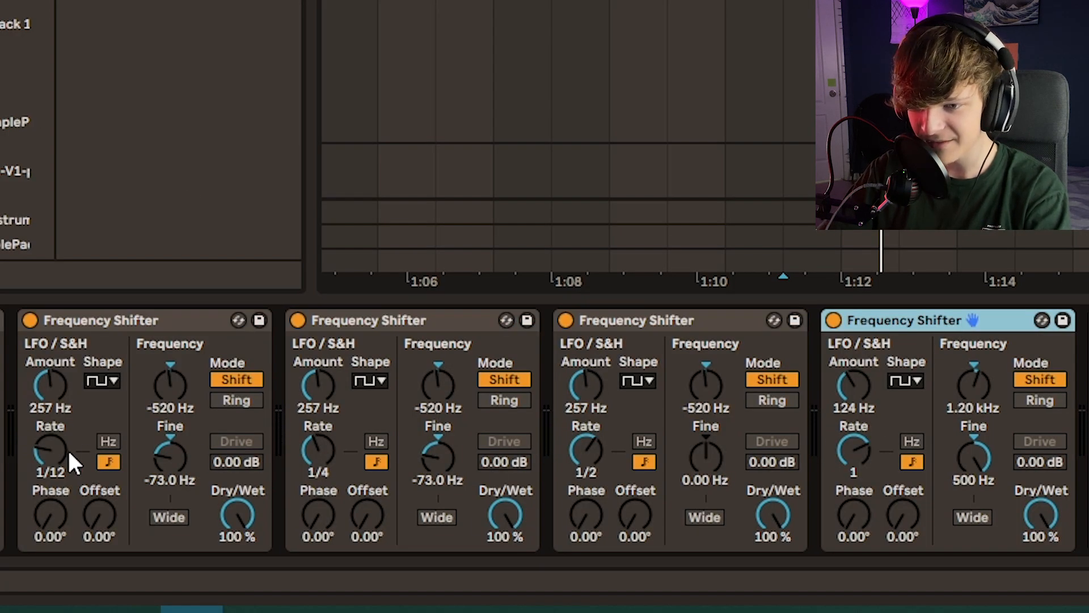
pyautogui.click(105, 381)
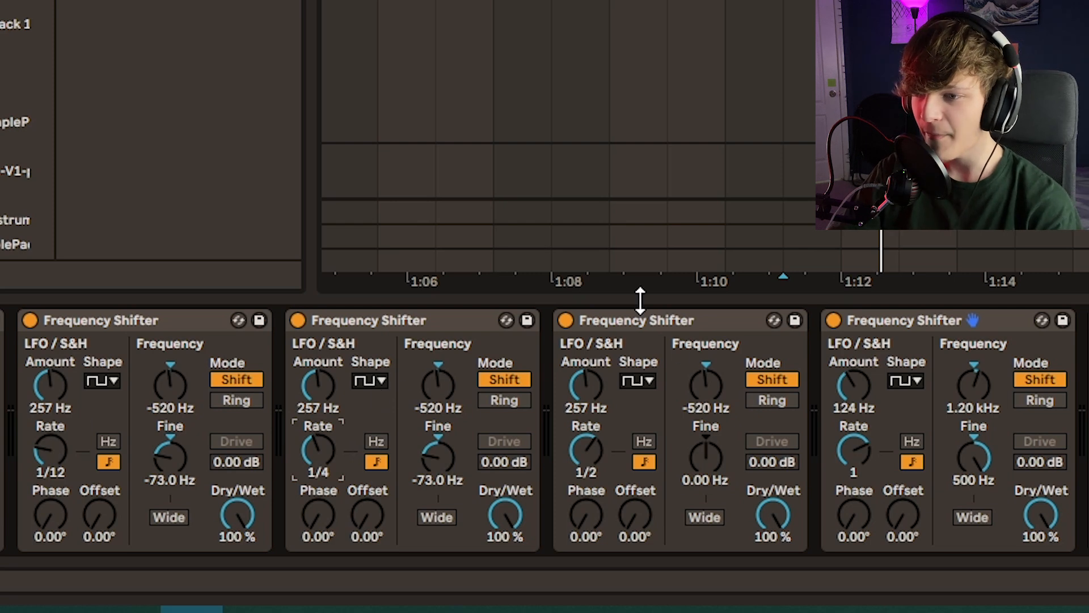
pyautogui.doubleClick(644, 320)
pyautogui.doubleClick(566, 359)
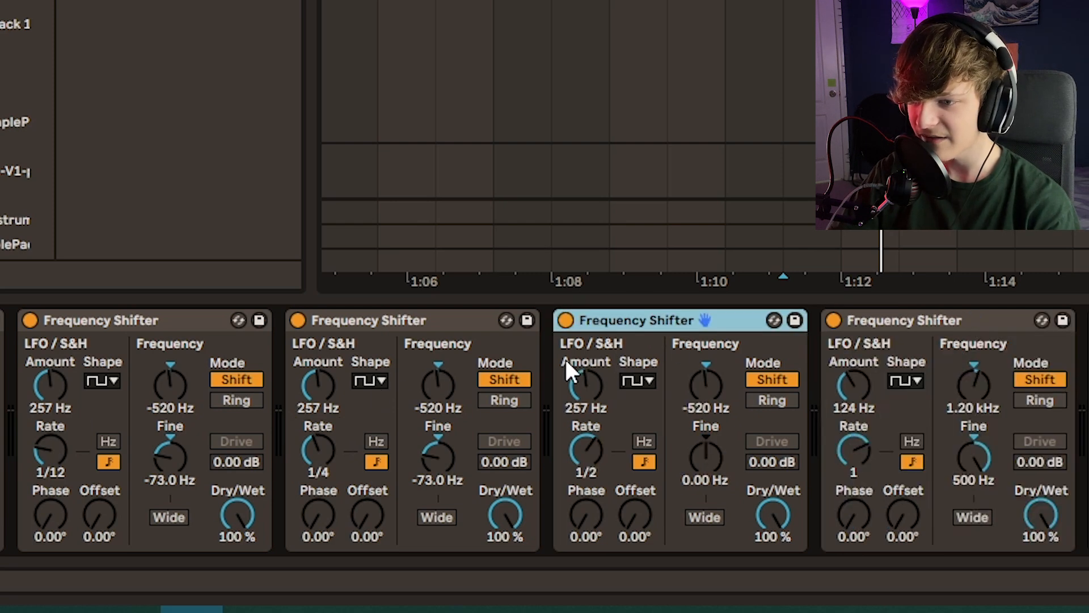
pyautogui.click(911, 332)
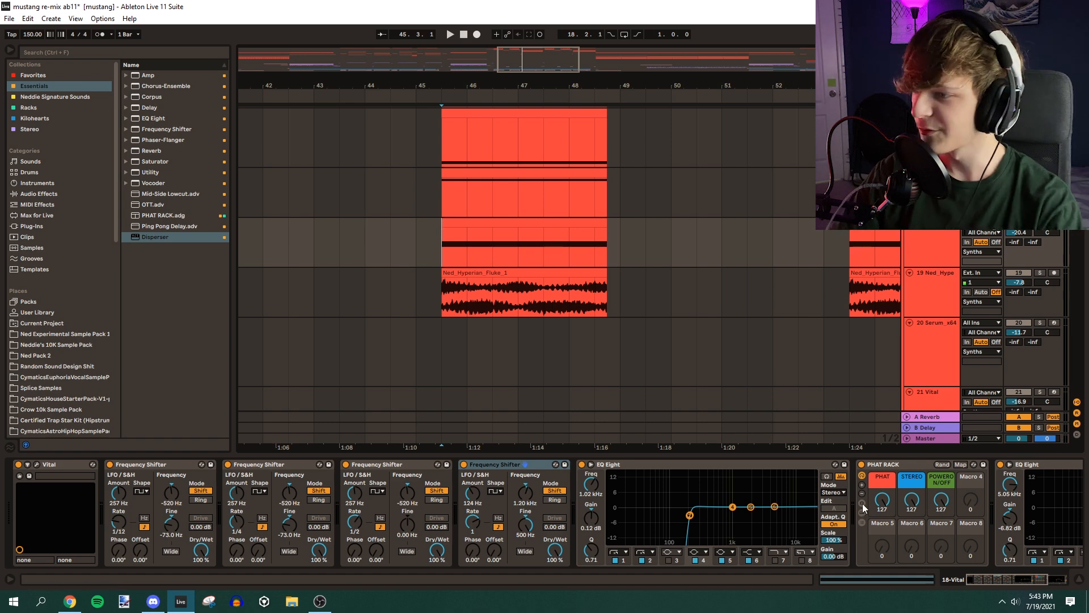
pyautogui.moveTo(996, 578); pyautogui.dragTo(1022, 580)
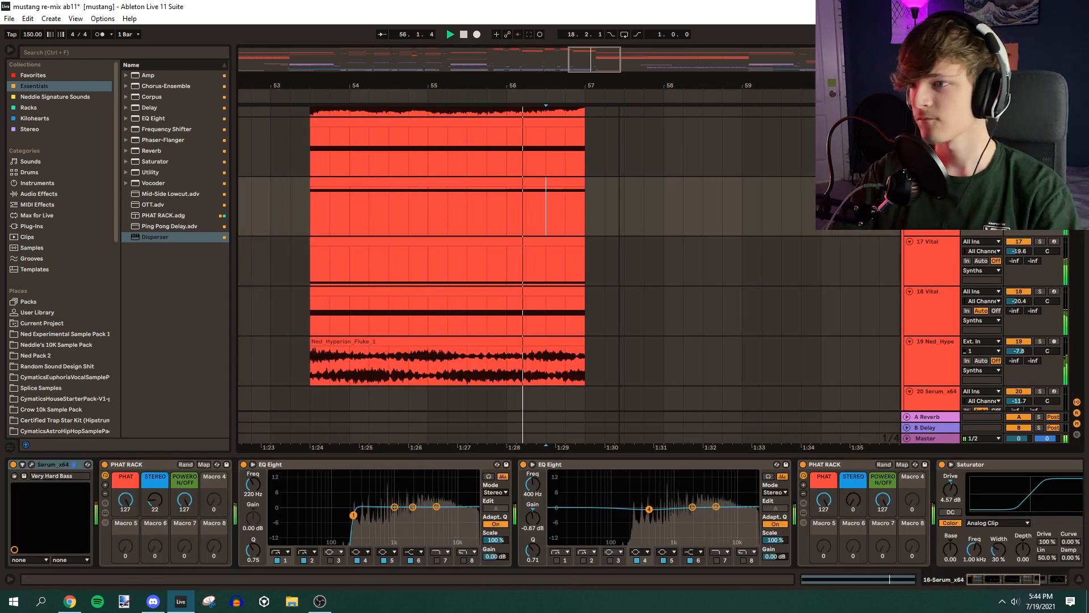
# Look over the arrangement beyond bar 57 and locate track 15's Vital clip near bar 93
pyautogui.moveTo(593, 56); pyautogui.dragTo(605, 35)
pyautogui.moveTo(715, 73); pyautogui.dragTo(673, 18)
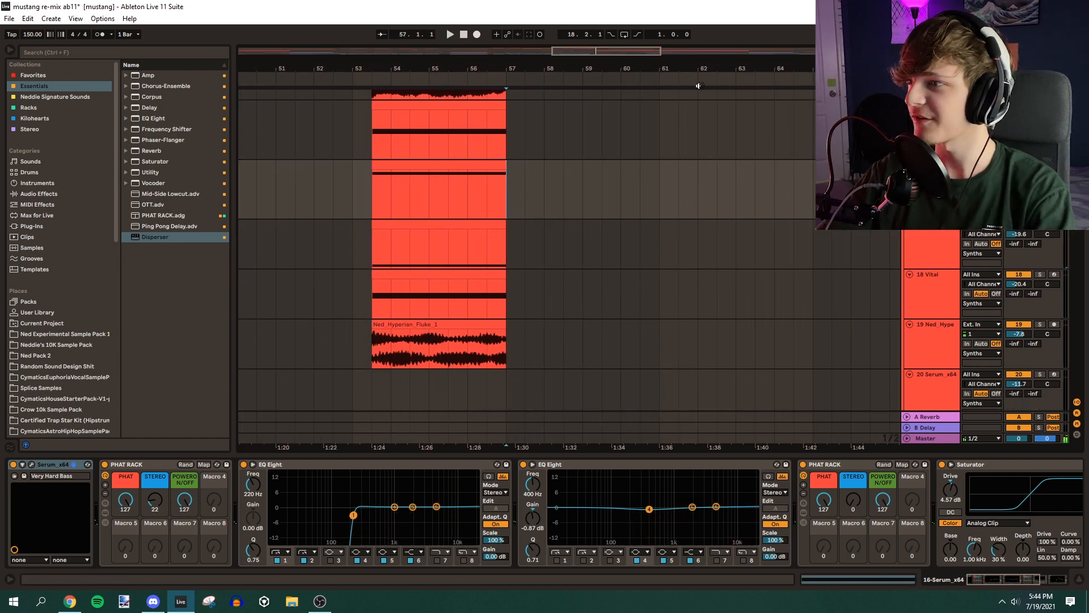
pyautogui.scroll(-4, 813, 305)
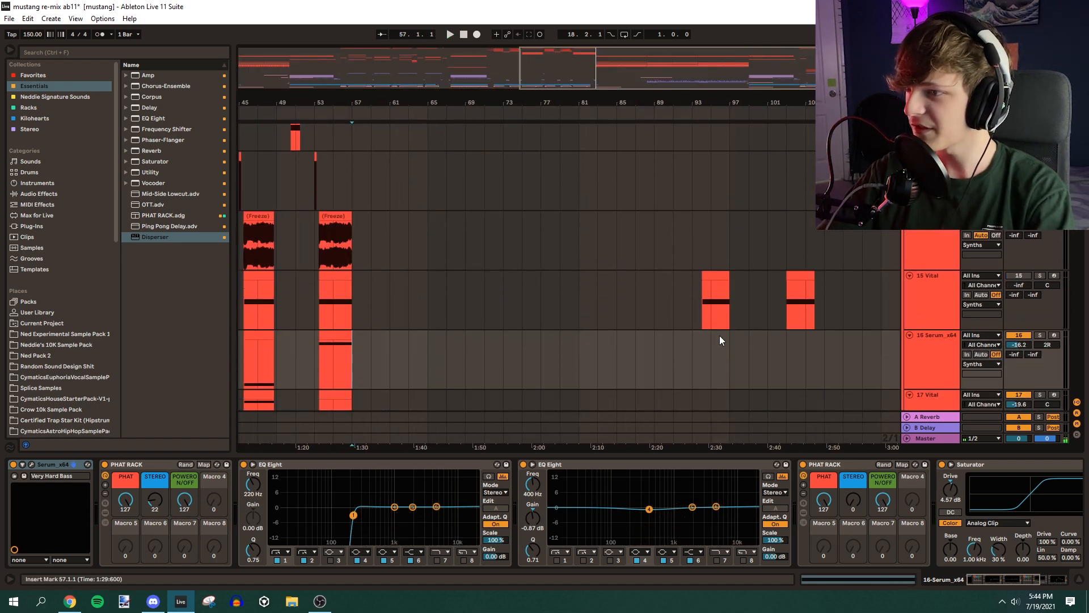
pyautogui.click(713, 310)
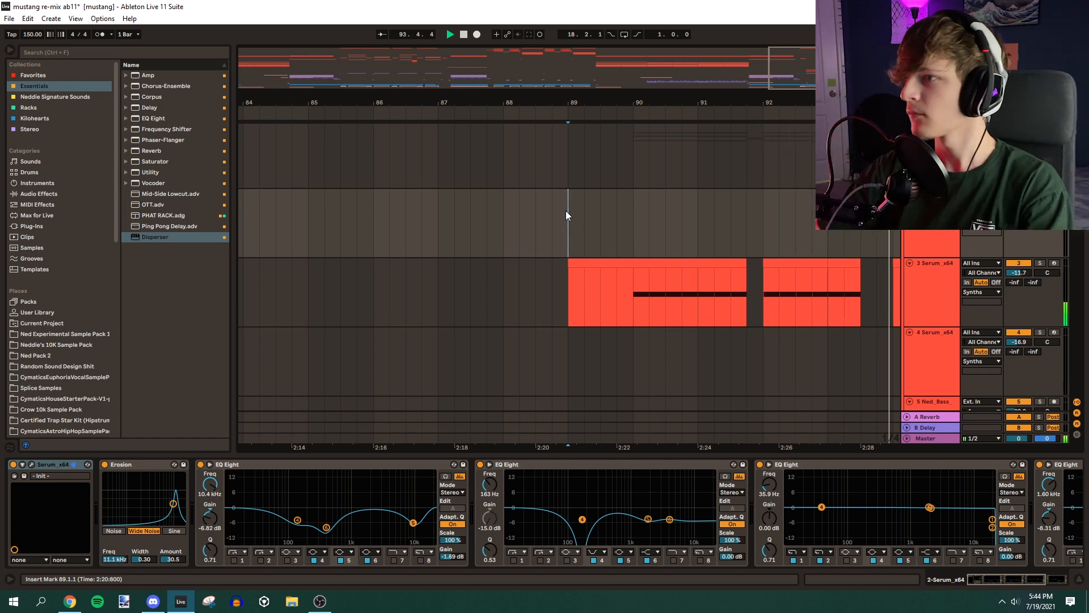
# Play the section from 89.1.1 and view the devices of track 3's Serum
pyautogui.moveTo(845, 108); pyautogui.dragTo(703, 108)
pyautogui.scroll(-1, 517, 220)
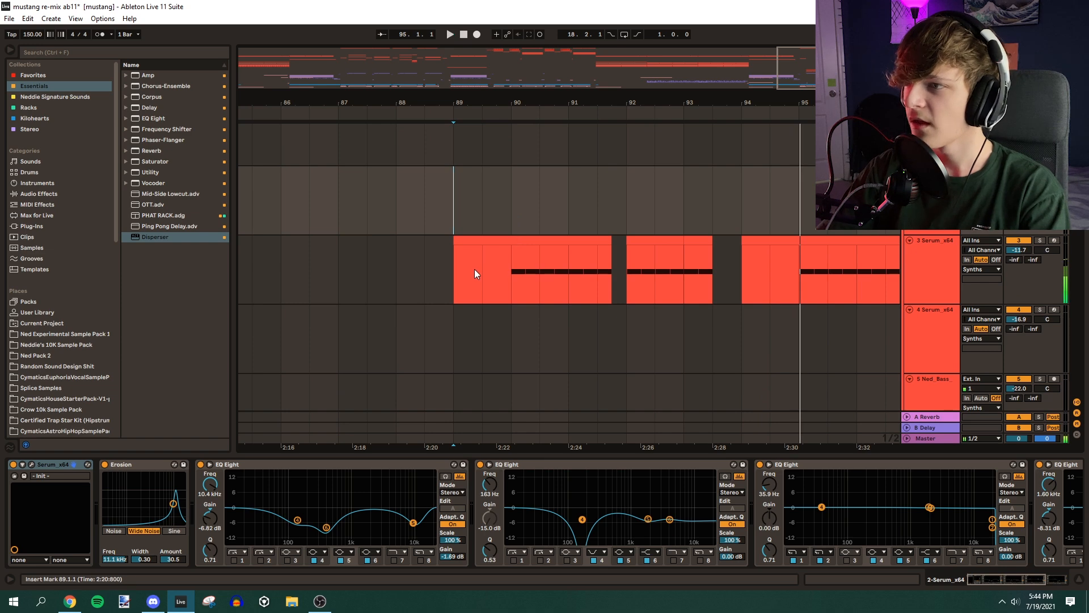
pyautogui.press('space')
pyautogui.click(474, 278)
pyautogui.scroll(-15, 410, 203)
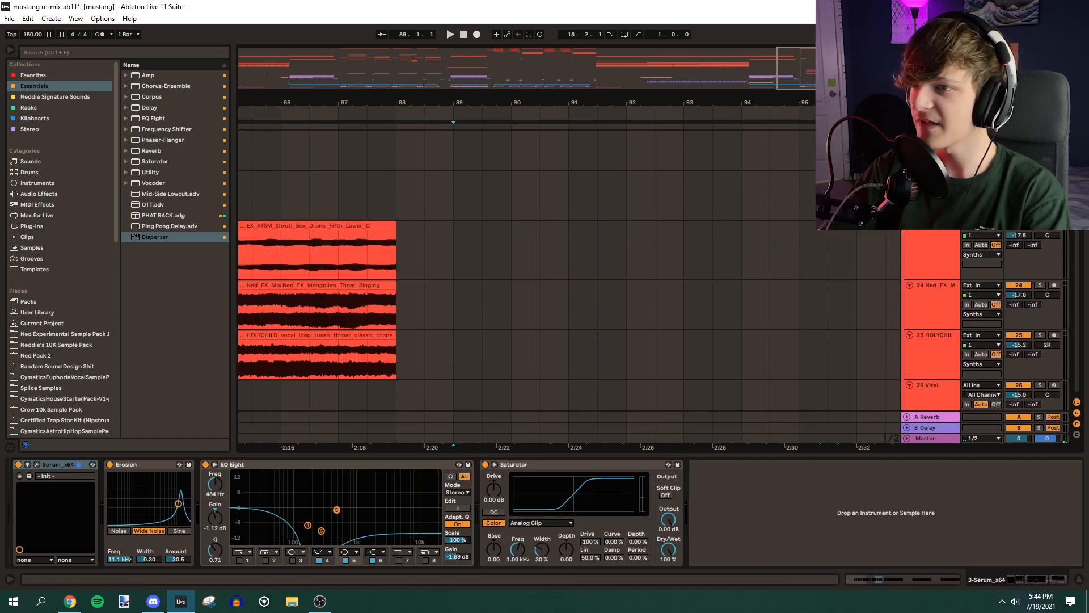
# Select track 31's Vital clip at 89.1.1 and play it while toggling the track's solo
pyautogui.click(463, 210)
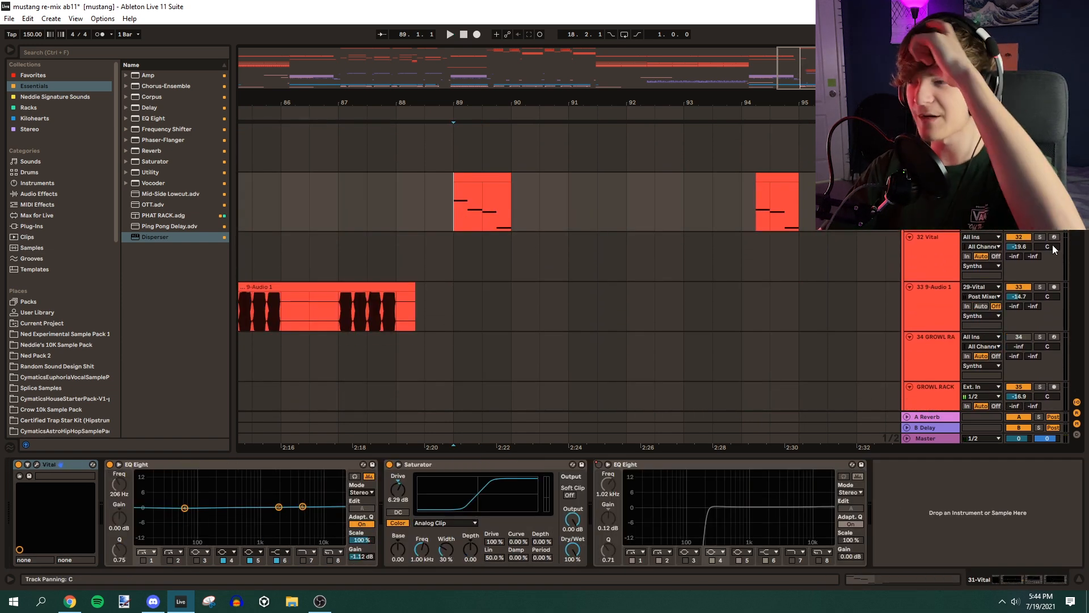
pyautogui.press('space')
pyautogui.press('s')
pyautogui.moveTo(717, 102); pyautogui.dragTo(723, 165)
pyautogui.scroll(1, 690, 273)
pyautogui.scroll(3, 690, 273)
# Select track 30 Vital at 89.1.1, view its devices and play the section from there
pyautogui.click(587, 247)
pyautogui.press('space')
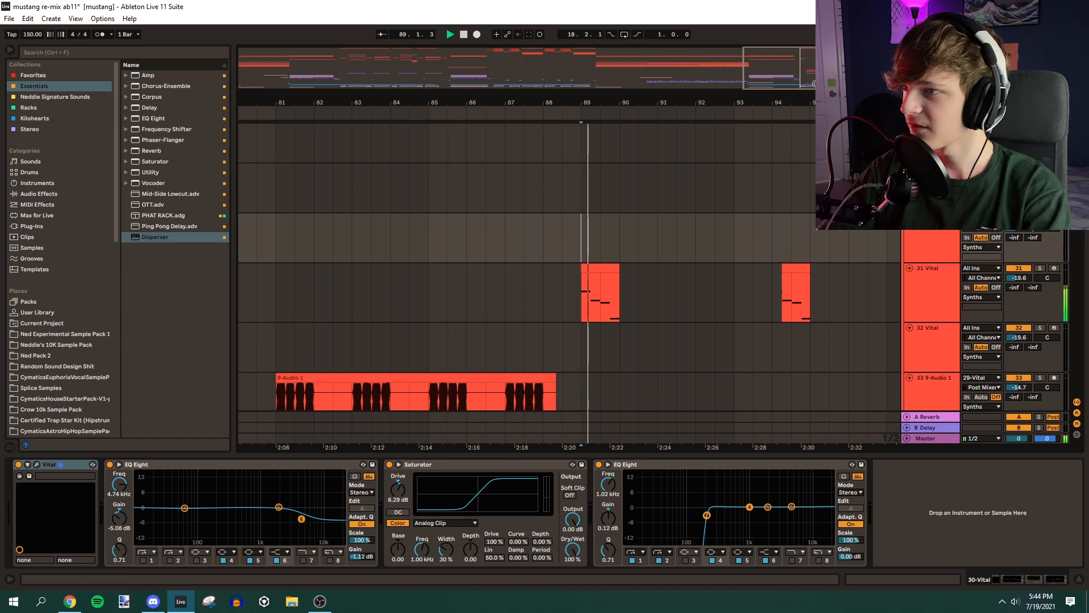
pyautogui.scroll(2, 673, 286)
pyautogui.scroll(2, 645, 307)
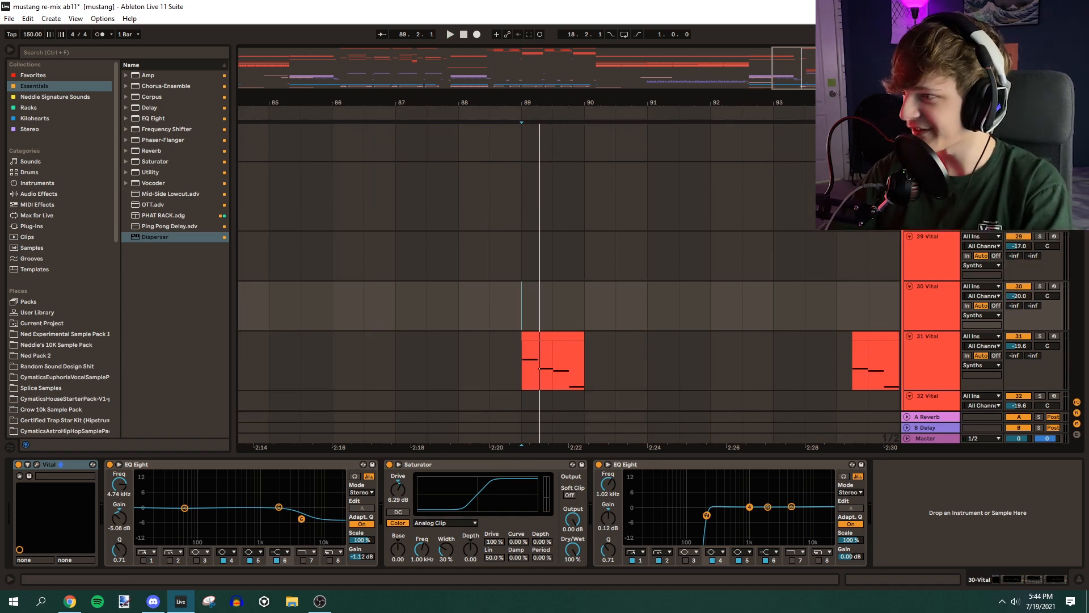
# Play track 3's Serum from 90.1.1 and toggle the track's solo to compare it with the mix
pyautogui.scroll(15, 569, 284)
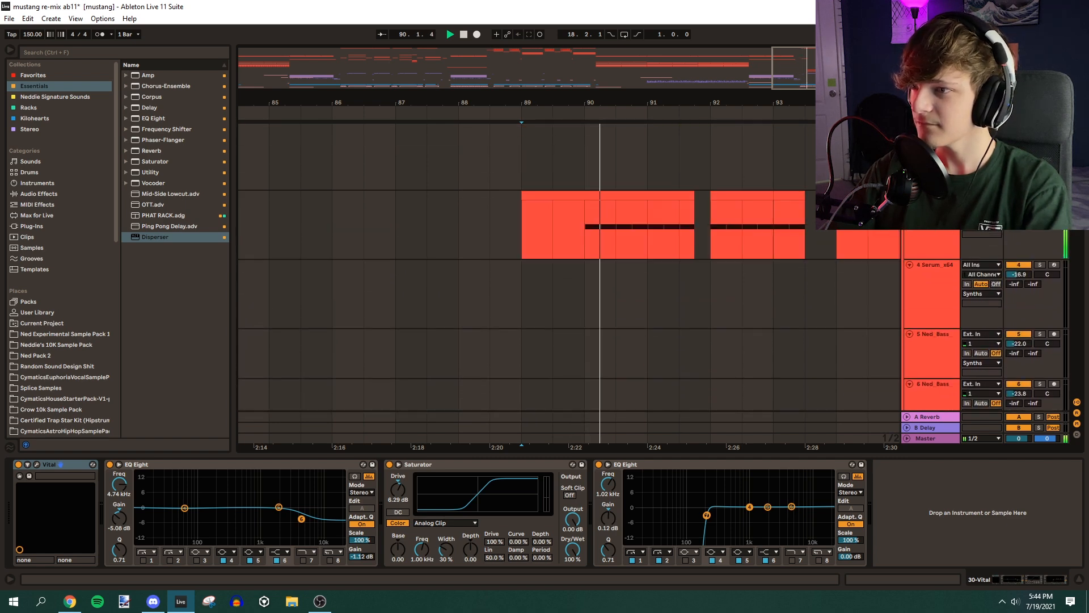
pyautogui.moveTo(813, 67); pyautogui.dragTo(820, 71)
pyautogui.click(494, 249)
pyautogui.press('space')
pyautogui.scroll(1, 558, 238)
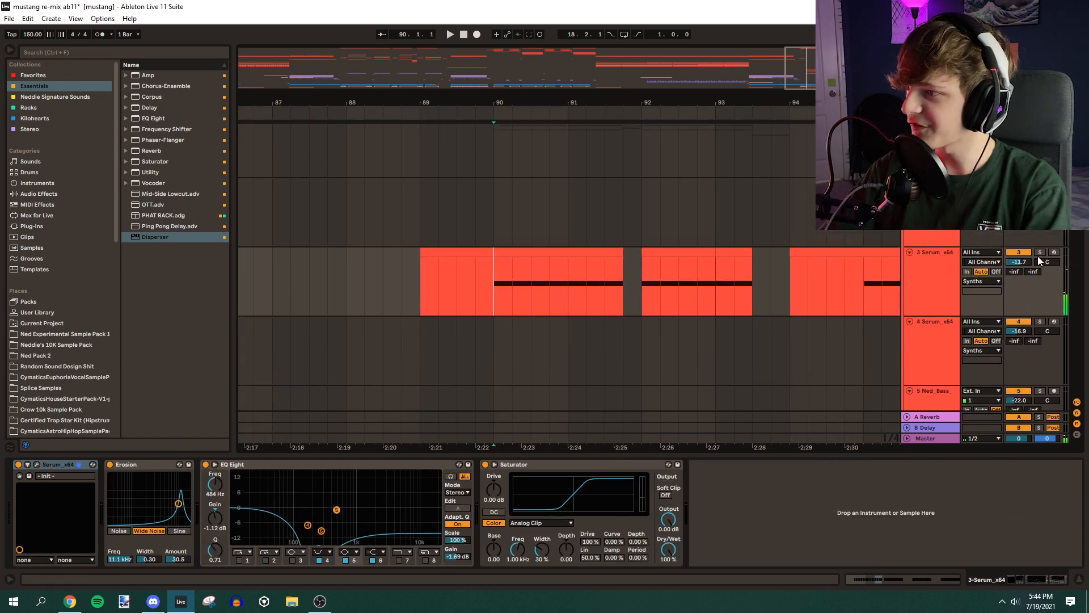
pyautogui.click(1039, 254)
pyautogui.press('space')
pyautogui.press('space')
pyautogui.click(1040, 253)
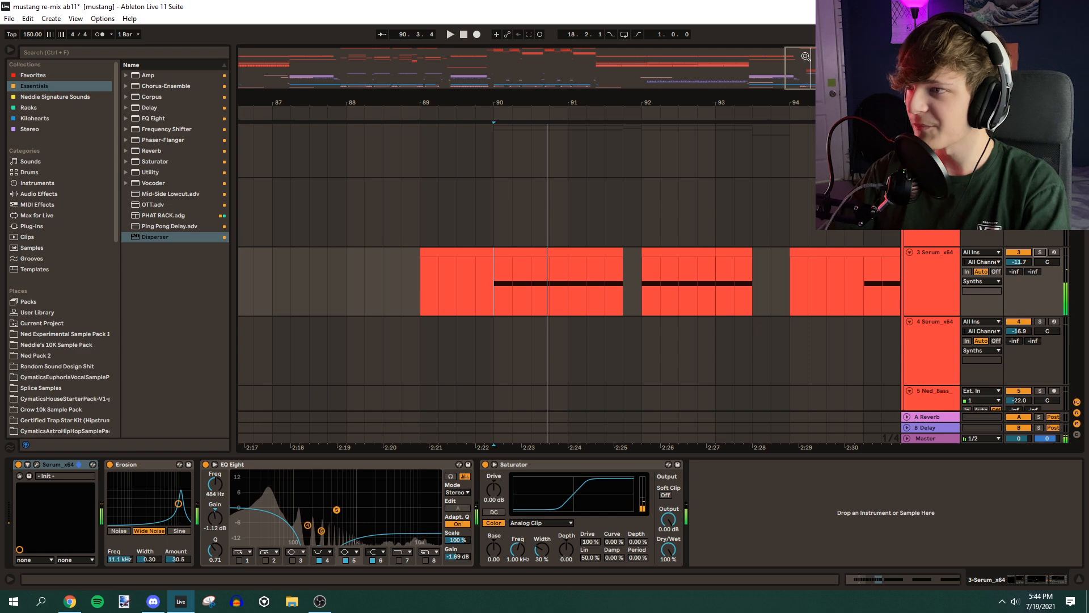
# View the devices of track 2's Serum and return to track 3's Serum clip at 90.1.1
pyautogui.moveTo(812, 68); pyautogui.dragTo(813, 22)
pyautogui.moveTo(323, 226); pyautogui.dragTo(448, 196)
pyautogui.click(692, 275)
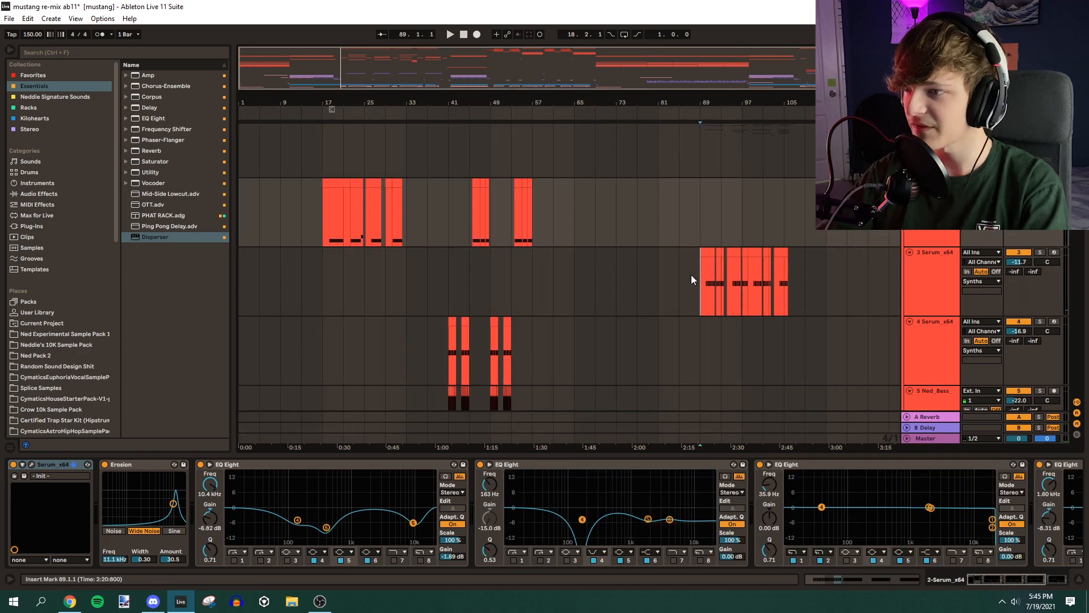
pyautogui.moveTo(801, 68); pyautogui.dragTo(801, 113)
pyautogui.click(524, 283)
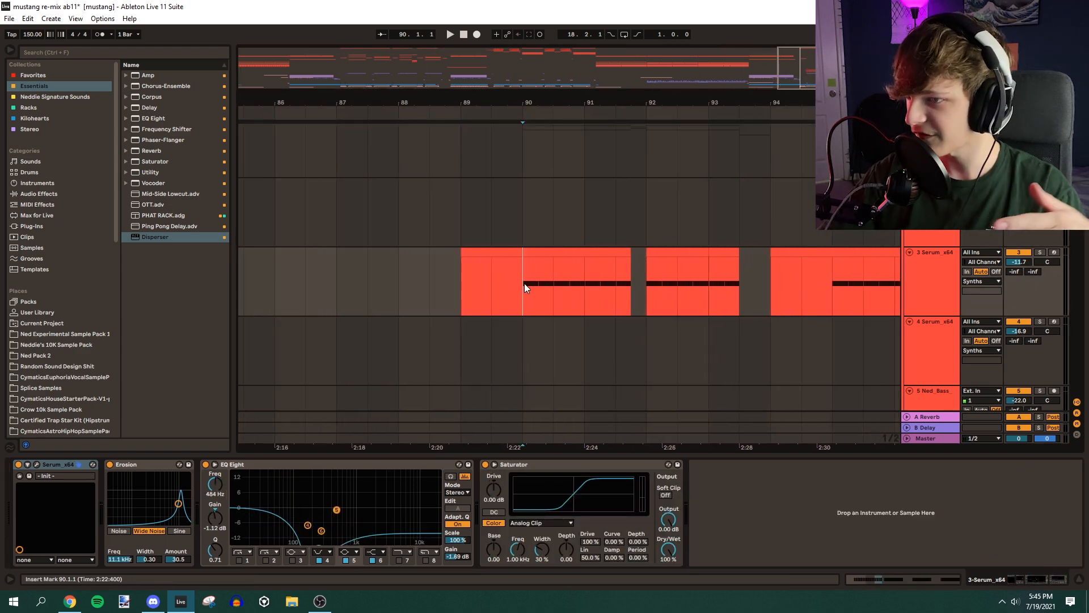
# Solo track 62's chopped audio, play it from 90.1.1 and view its effect chain
pyautogui.scroll(-15, 567, 284)
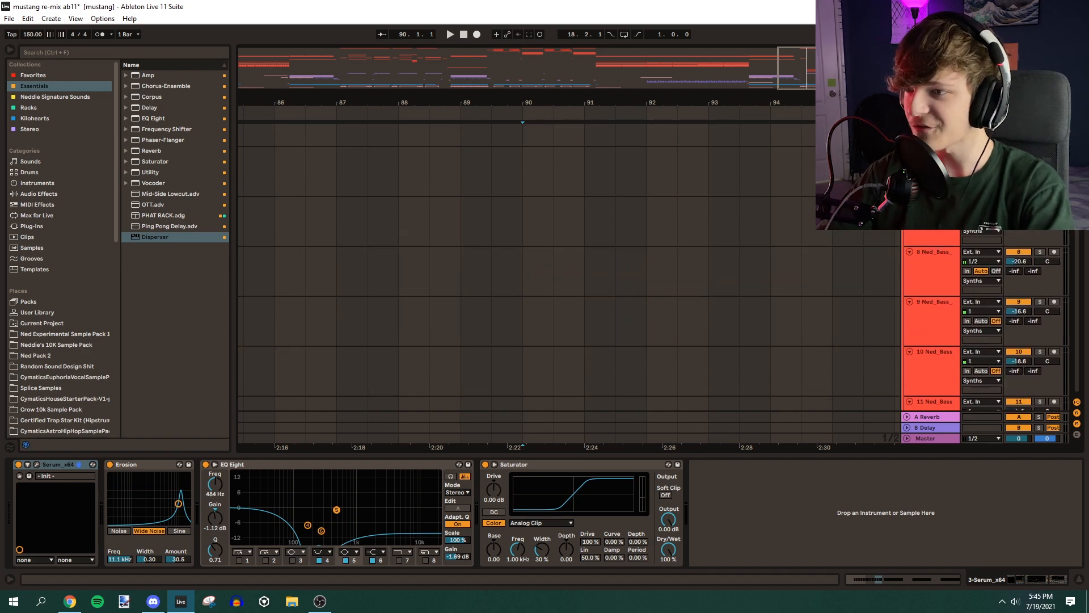
pyautogui.moveTo(1076, 195); pyautogui.dragTo(1076, 249)
pyautogui.click(526, 256)
pyautogui.click(1039, 231)
pyautogui.scroll(-3, 805, 238)
pyautogui.scroll(3, 805, 238)
pyautogui.press('space')
pyautogui.moveTo(809, 68); pyautogui.dragTo(812, 107)
pyautogui.press('space')
pyautogui.click(998, 580)
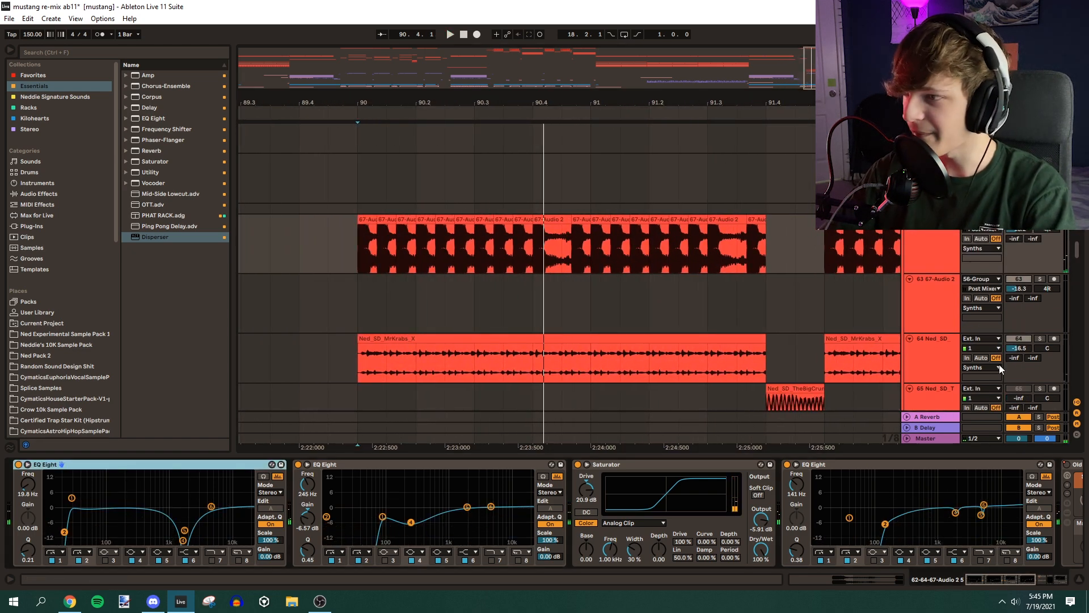
# Select the stacked percussion clips of tracks 57 to 61 around 94.2 and play them
pyautogui.scroll(4, 930, 244)
pyautogui.click(930, 209)
pyautogui.moveTo(813, 81)
pyautogui.mouseDown()
pyautogui.moveTo(813, 43)
pyautogui.moveTo(886, 44)
pyautogui.mouseUp()
pyautogui.scroll(-3, 545, 172)
pyautogui.click(503, 167)
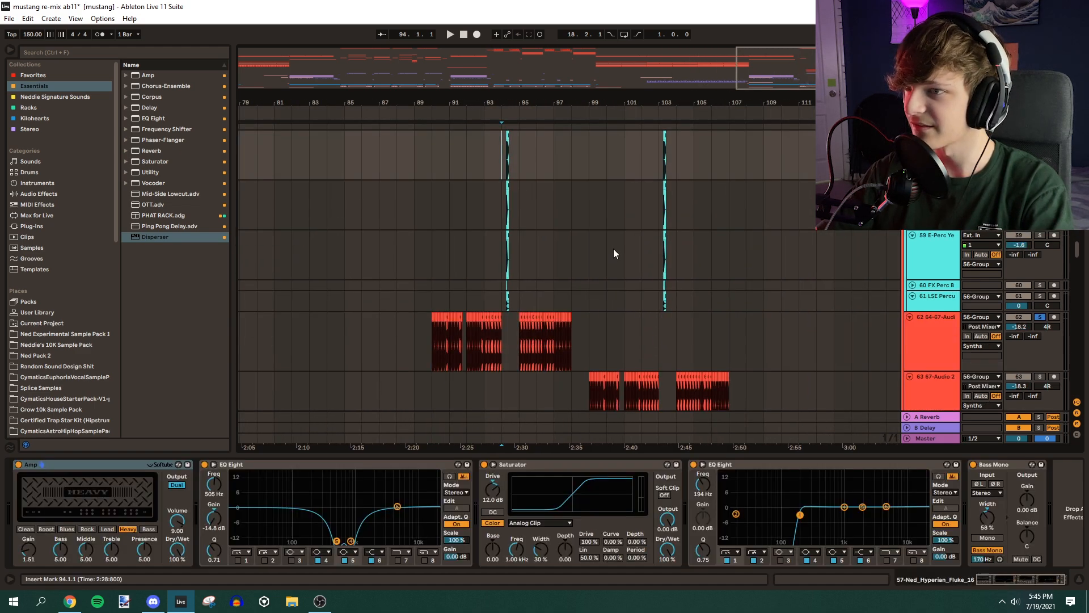
pyautogui.scroll(2, 563, 188)
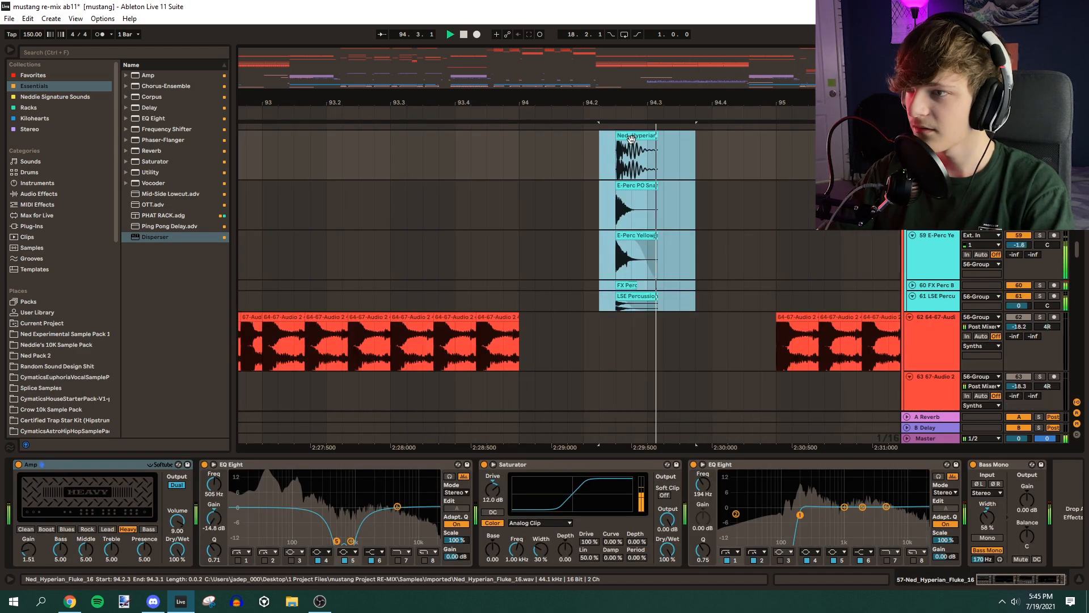
pyautogui.press('space')
pyautogui.press('space')
pyautogui.press('space')
# Inspect group 56 and the effect devices on each of its percussion layers, tracks 57 to 61
pyautogui.moveTo(826, 68); pyautogui.dragTo(826, 51)
pyautogui.moveTo(486, 103); pyautogui.dragTo(556, 106)
pyautogui.scroll(2, 567, 181)
pyautogui.click(930, 165)
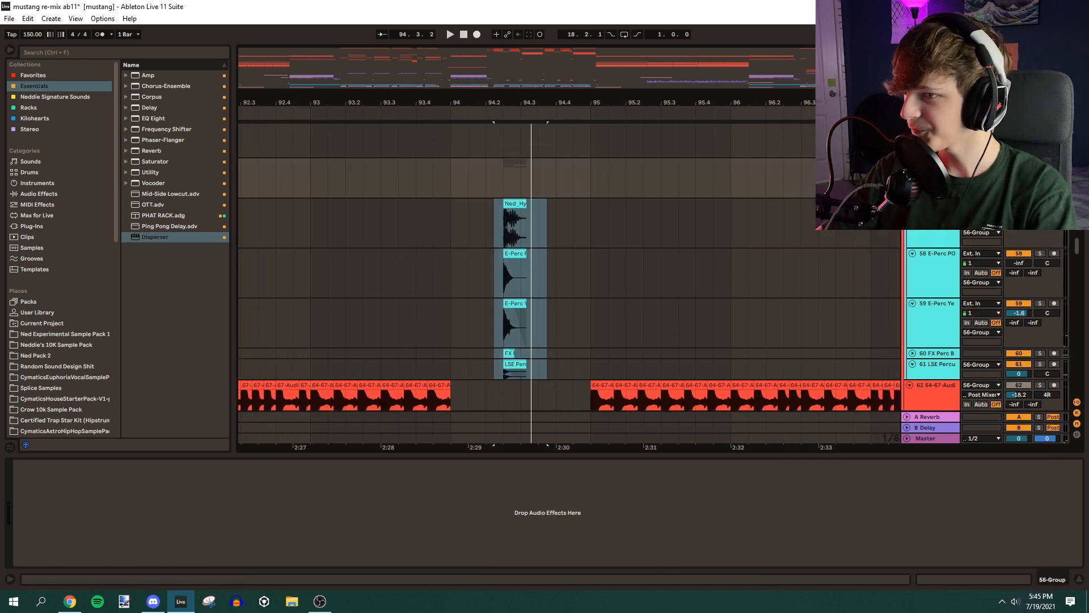
pyautogui.click(492, 231)
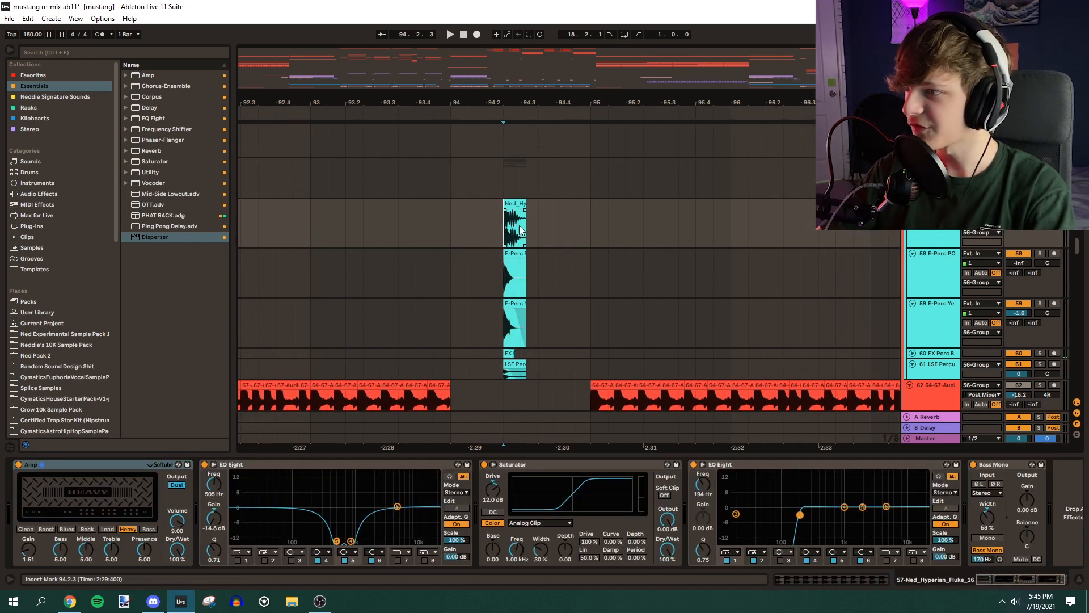
pyautogui.click(926, 259)
pyautogui.click(934, 311)
pyautogui.click(937, 350)
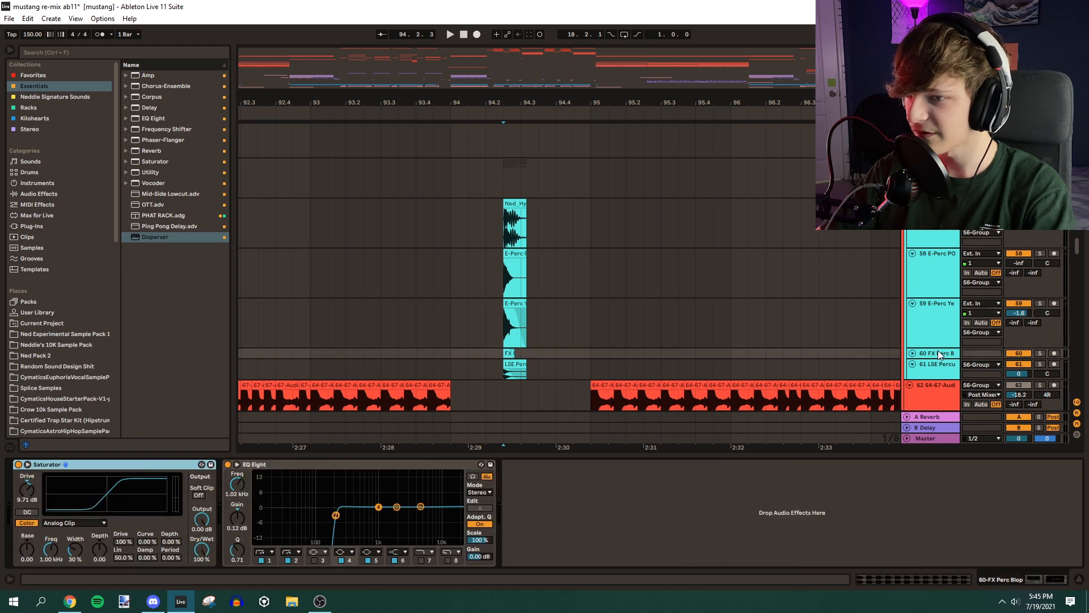
pyautogui.click(936, 362)
# Play the percussion stack from 94.2.3, unfold track 60 and audition the E-Perc Yellowjacket layer in solo
pyautogui.click(511, 223)
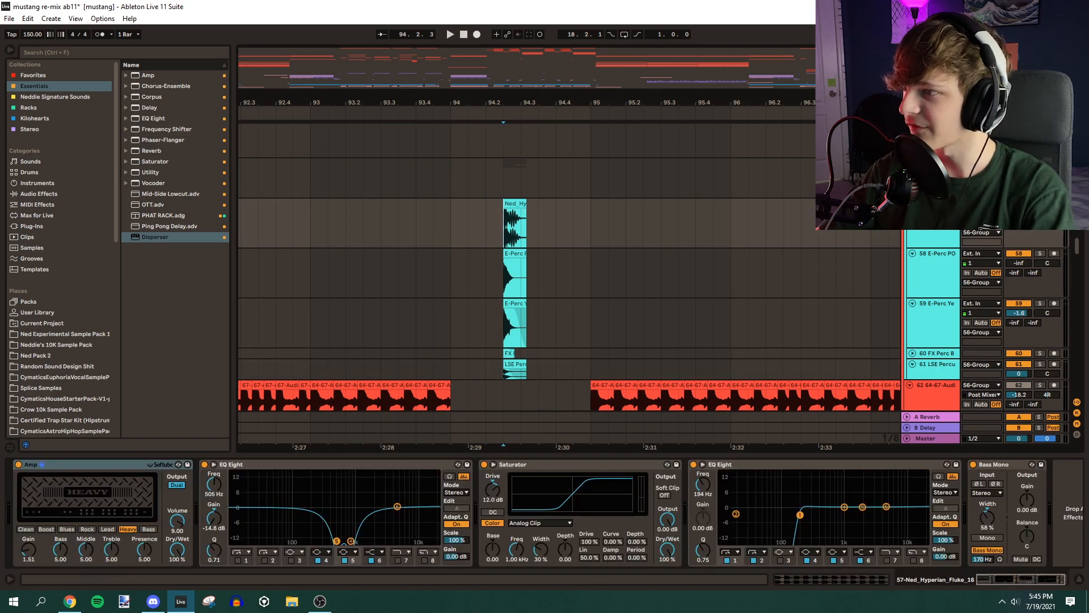
pyautogui.press('space')
pyautogui.scroll(-2, 569, 280)
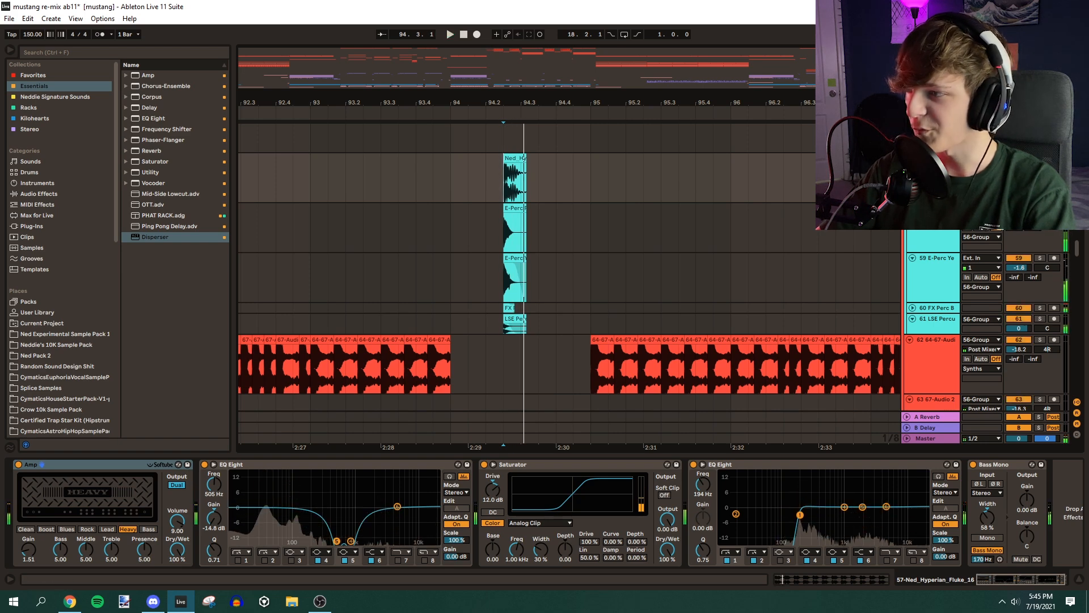
pyautogui.click(952, 273)
pyautogui.click(1040, 258)
pyautogui.click(912, 309)
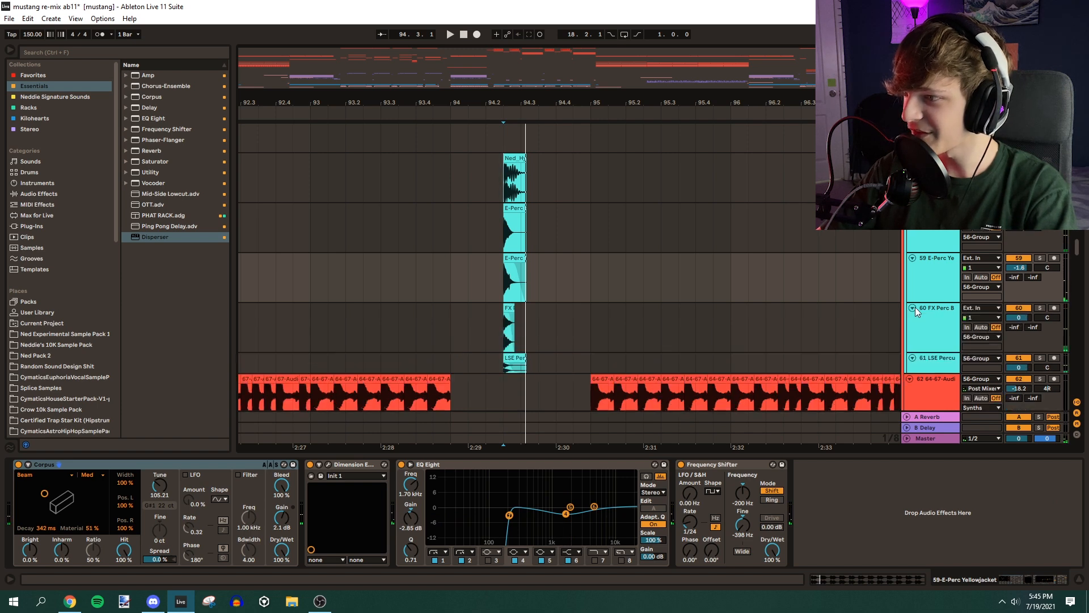
pyautogui.scroll(-1, 1009, 278)
pyautogui.click(1040, 263)
pyautogui.press('space')
pyautogui.click(1040, 263)
# Audition track 61's LSE Percussion layer in solo and turn its solo off again
pyautogui.click(913, 312)
pyautogui.scroll(-1, 921, 304)
pyautogui.click(912, 301)
pyautogui.click(1040, 301)
pyautogui.click(504, 313)
pyautogui.scroll(1, 991, 293)
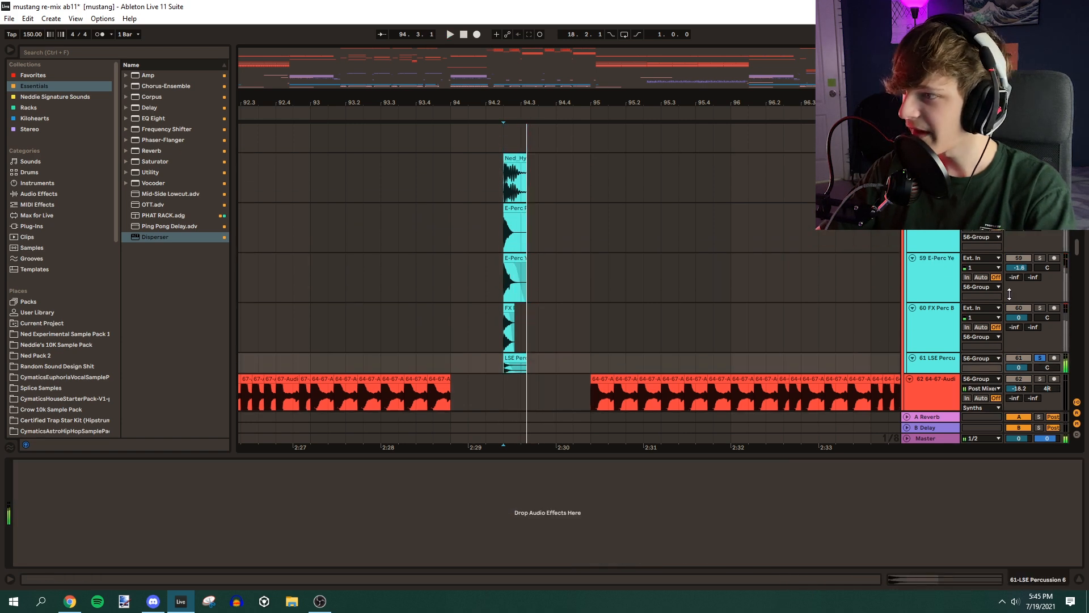
pyautogui.click(1040, 357)
# Fold group 56, solo track 62 and play its chopped audio from 90.1.1
pyautogui.scroll(2, 969, 245)
pyautogui.press('space')
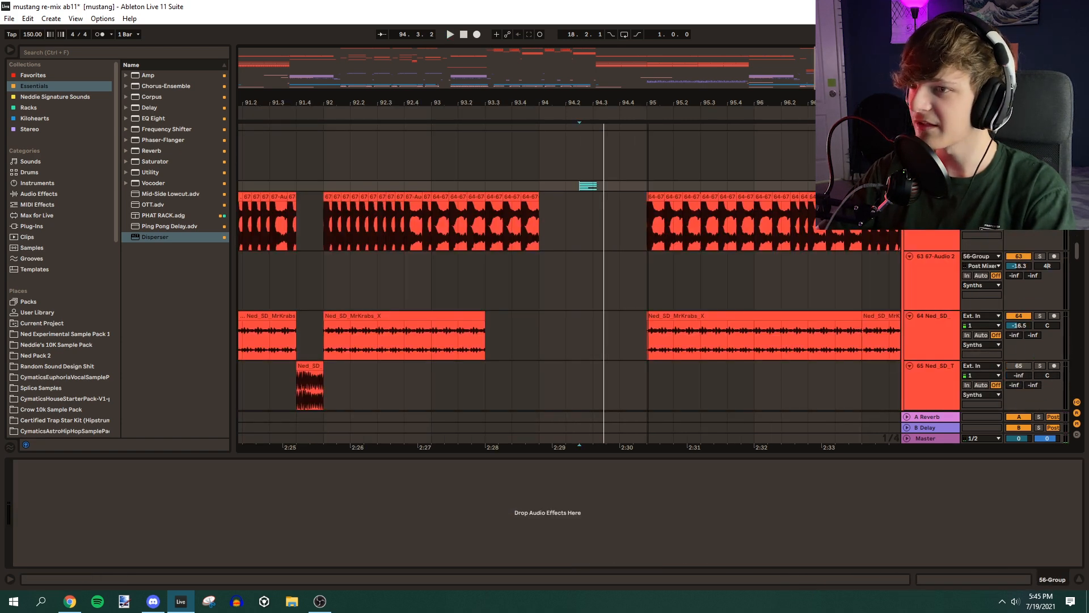
pyautogui.moveTo(500, 102); pyautogui.dragTo(692, 101)
pyautogui.click(326, 215)
pyautogui.click(1040, 196)
pyautogui.press('space')
pyautogui.moveTo(327, 102); pyautogui.dragTo(636, 136)
pyautogui.press('space')
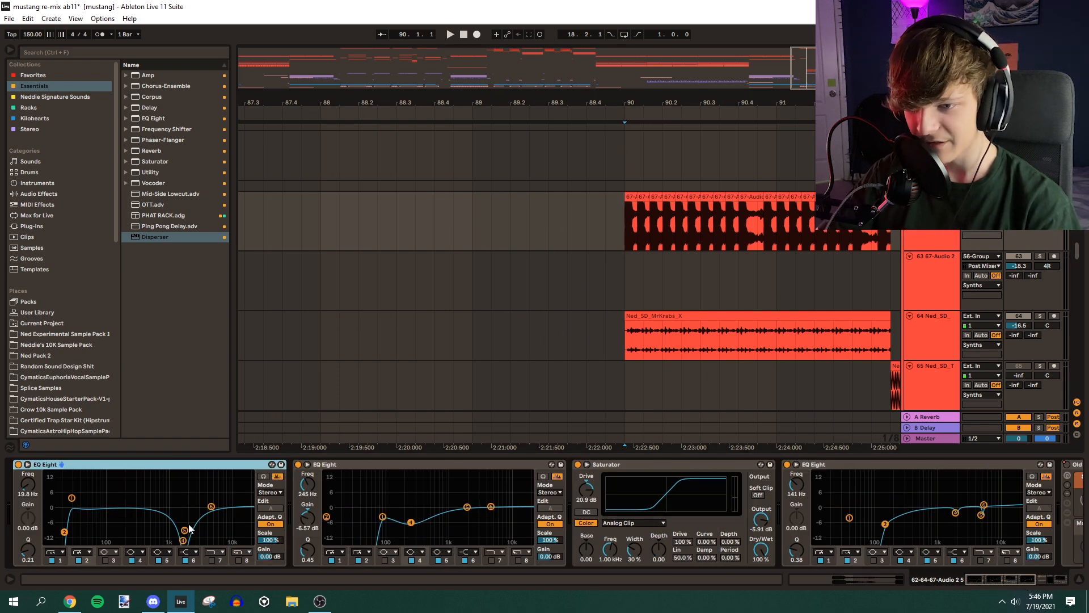
# Look through the rest of track 62's effect chain, including the Saturator and the Old Redio Rack
pyautogui.click(1001, 576)
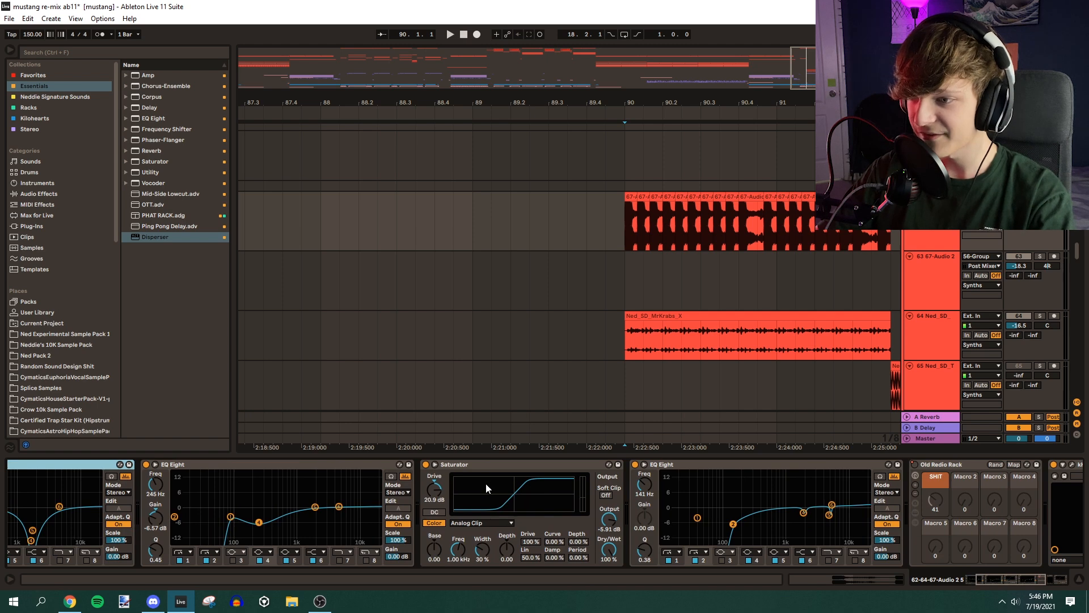
pyautogui.click(487, 467)
pyautogui.moveTo(1013, 581); pyautogui.dragTo(1040, 580)
# Replay the percussion hit near 94.2, turn off track 59's solo, view its devices and fold group 56
pyautogui.moveTo(712, 106); pyautogui.dragTo(478, 107)
pyautogui.press('space')
pyautogui.scroll(1, 718, 280)
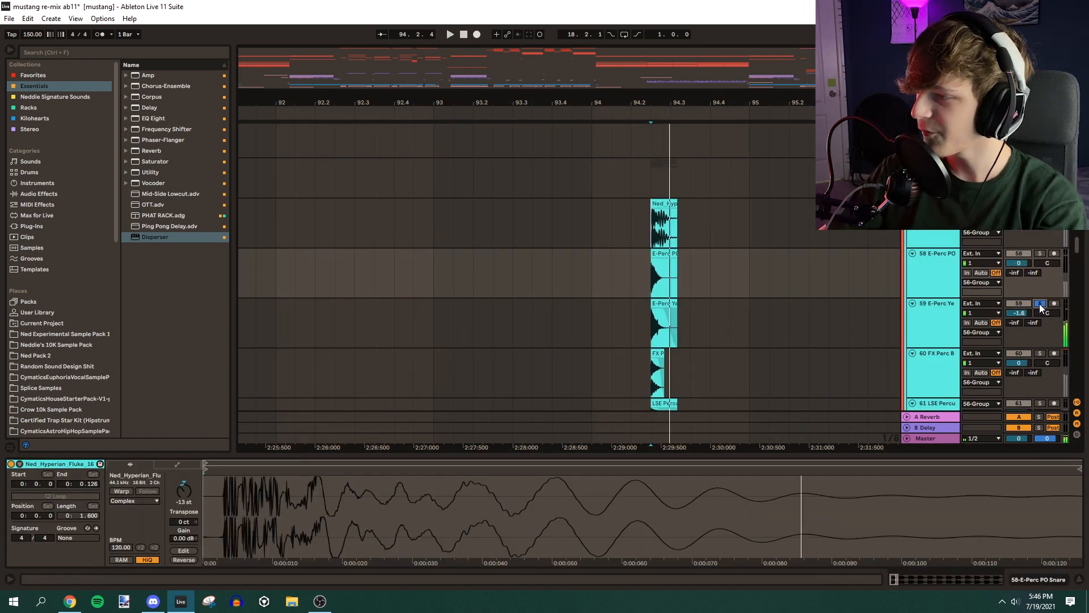
pyautogui.click(1040, 304)
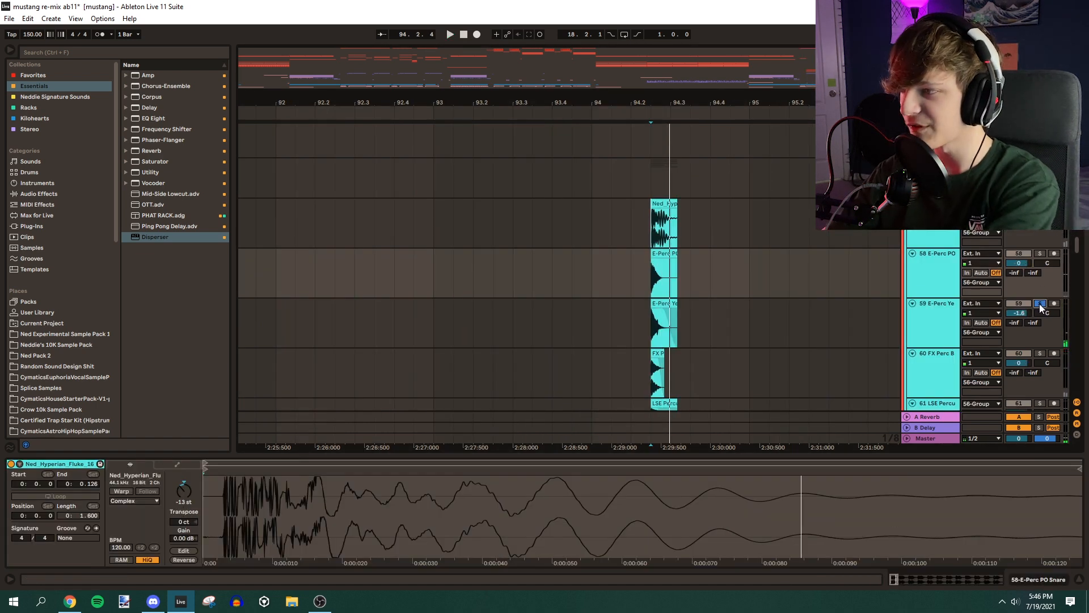
pyautogui.click(927, 301)
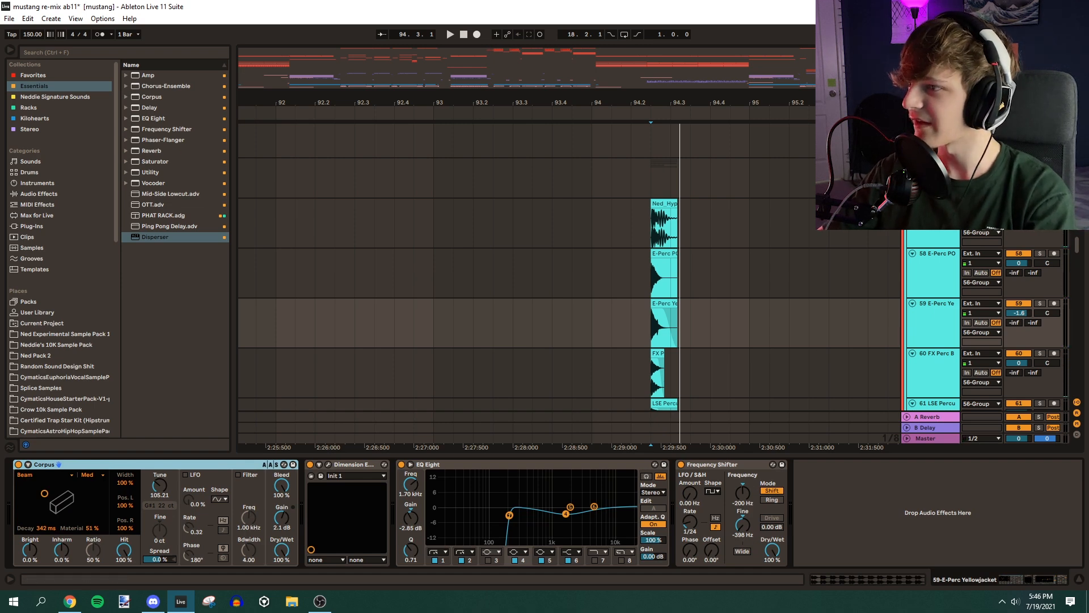
pyautogui.click(909, 163)
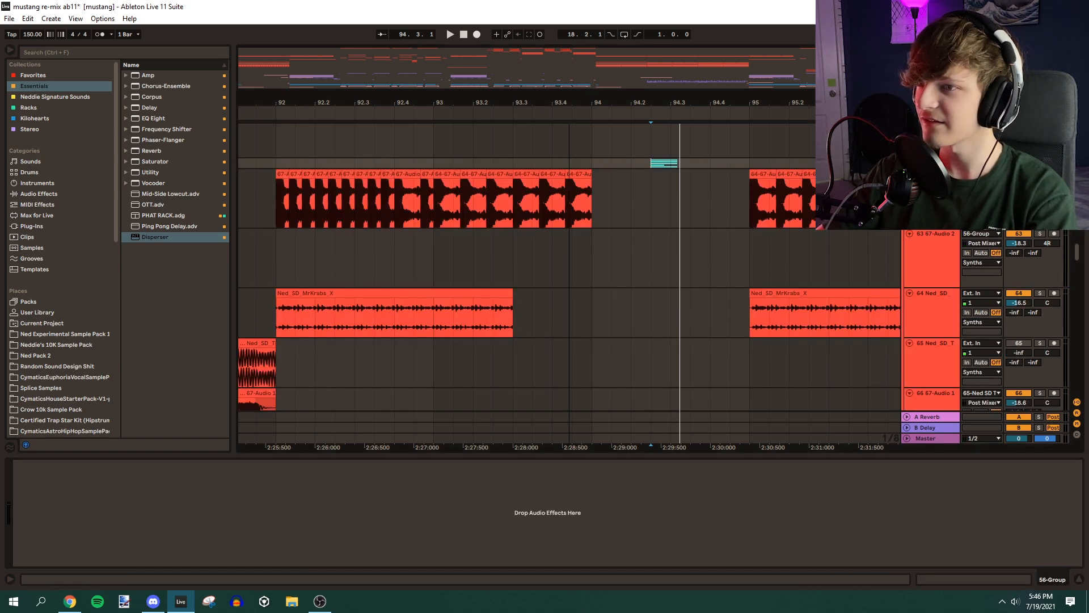
# Audition track 64's Ned_SD_MrKrabs_X from 90.1.1 with and without solo and open the clip's sample view
pyautogui.scroll(-3, 571, 212)
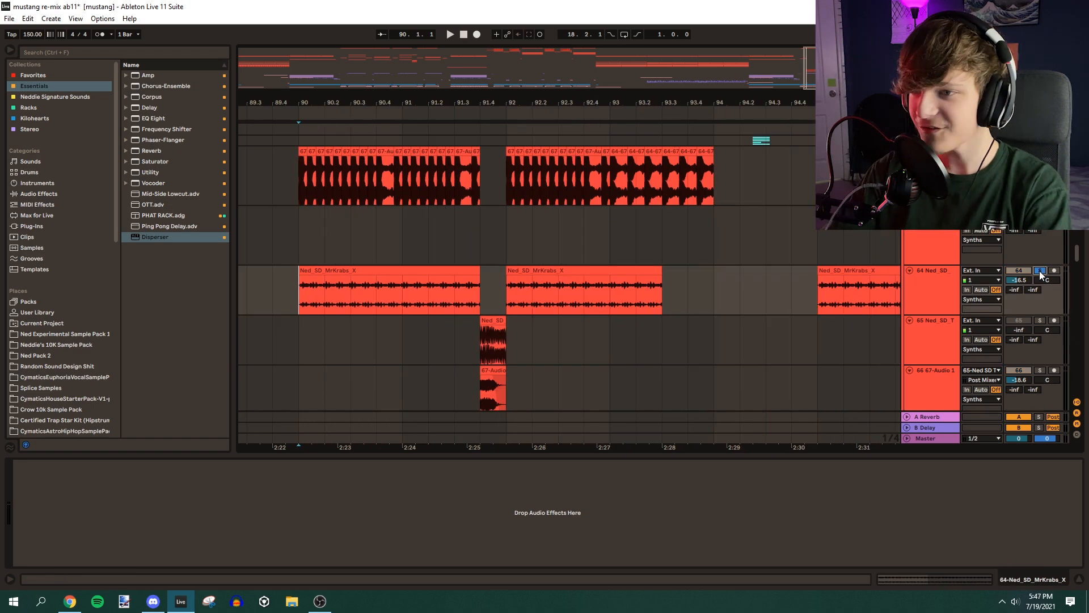
pyautogui.press('space')
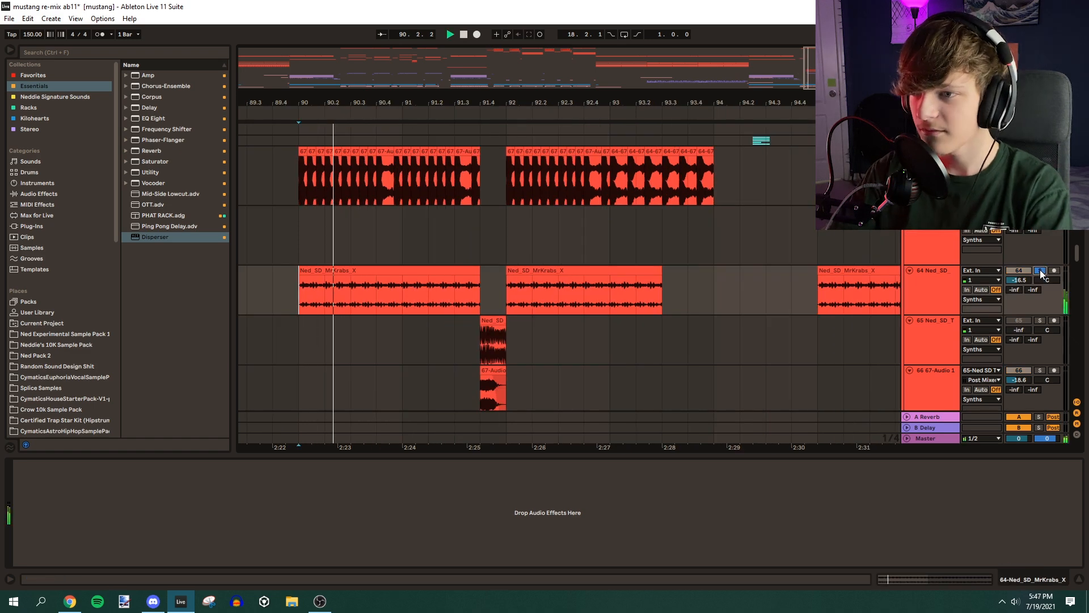
pyautogui.click(1040, 270)
pyautogui.click(318, 275)
pyautogui.press('space')
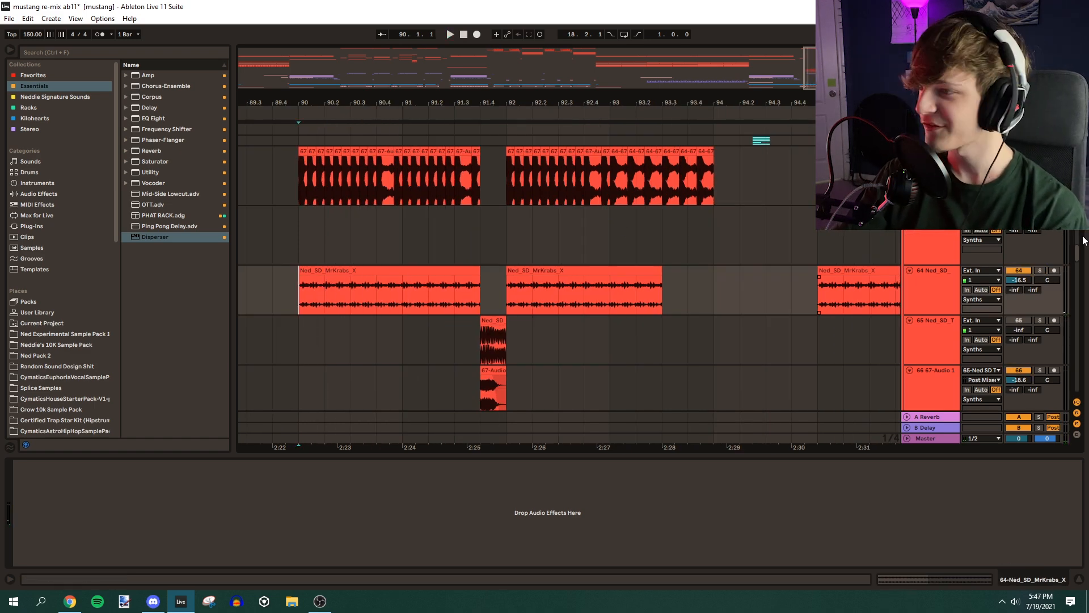
pyautogui.click(1040, 271)
pyautogui.press('space')
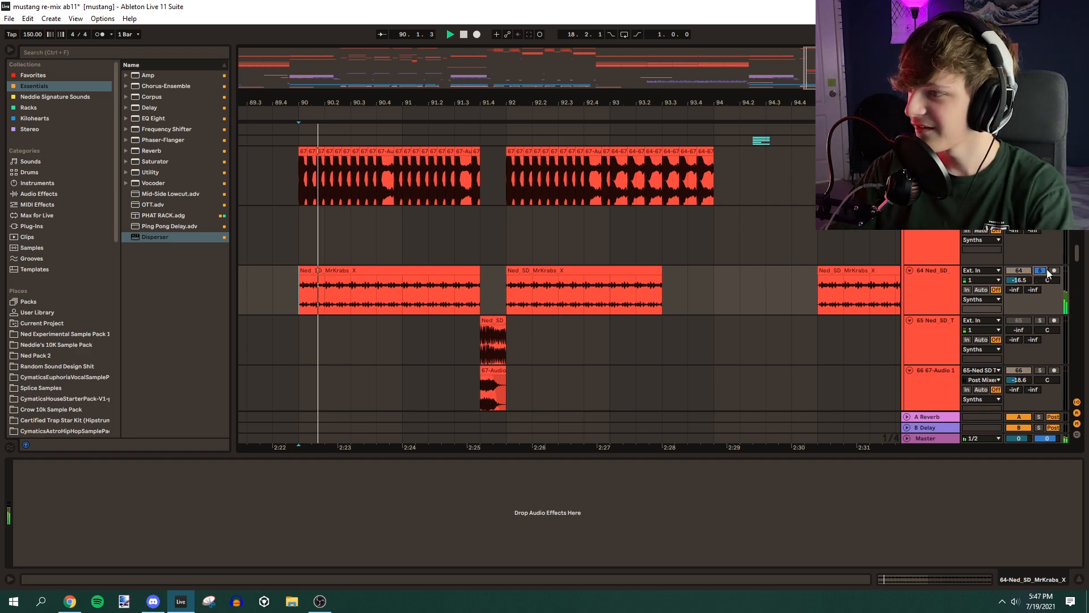
pyautogui.press('space')
pyautogui.doubleClick(407, 270)
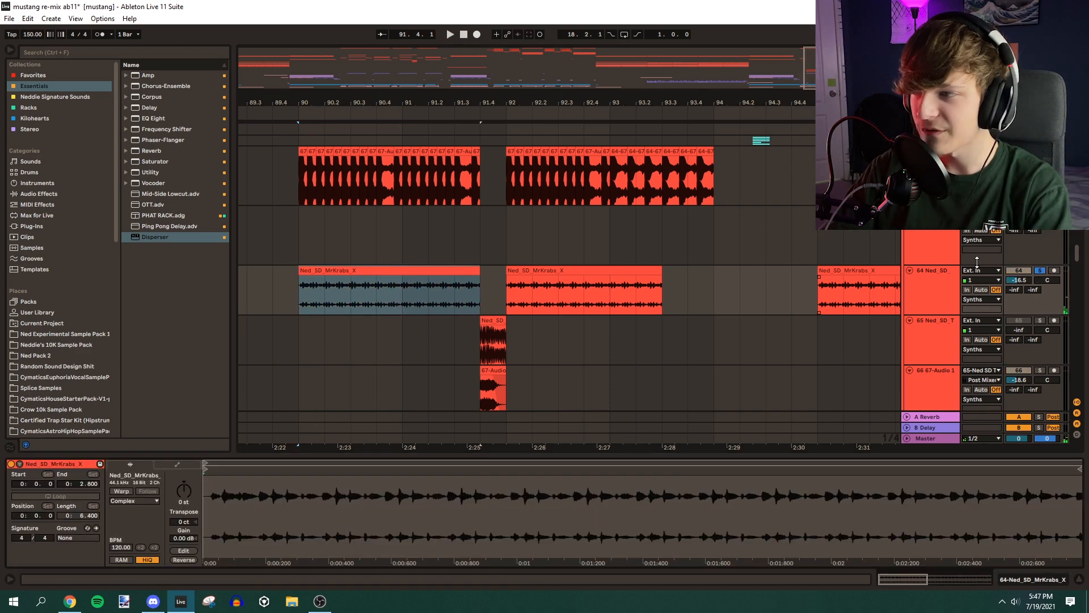
# Play track 67's frozen LAZER RACK from 90.1.1, view its devices and toggle its solo
pyautogui.scroll(-3, 406, 197)
pyautogui.click(311, 264)
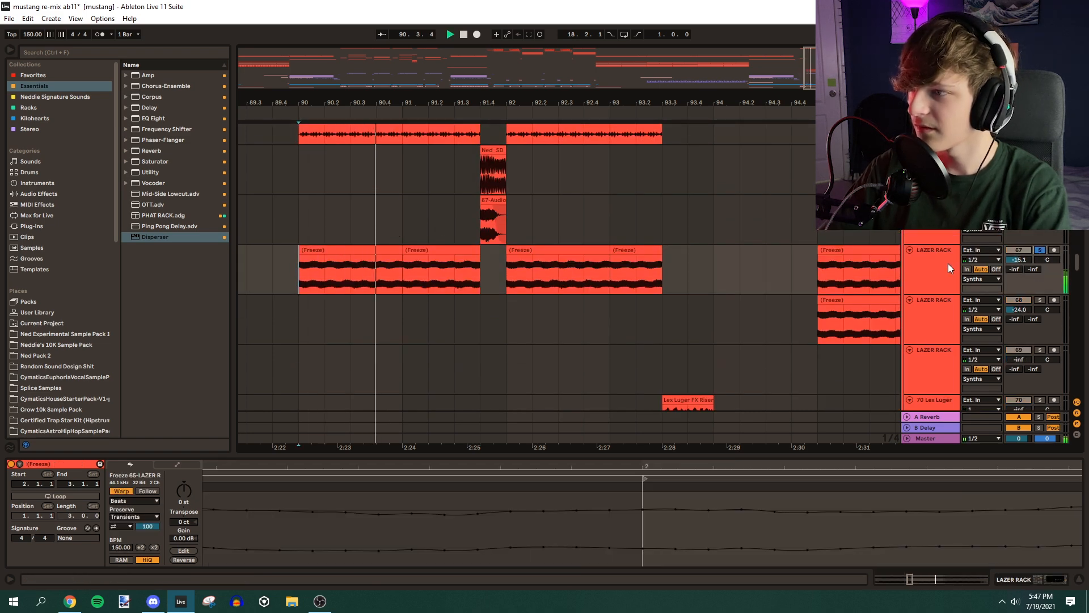
pyautogui.click(953, 268)
pyautogui.click(1040, 250)
# Audition track 72's Ned_Hyperian_Fluke_1 clips from 90.1.1 and turn the track's solo off again
pyautogui.moveTo(598, 98); pyautogui.dragTo(476, 31)
pyautogui.press('space')
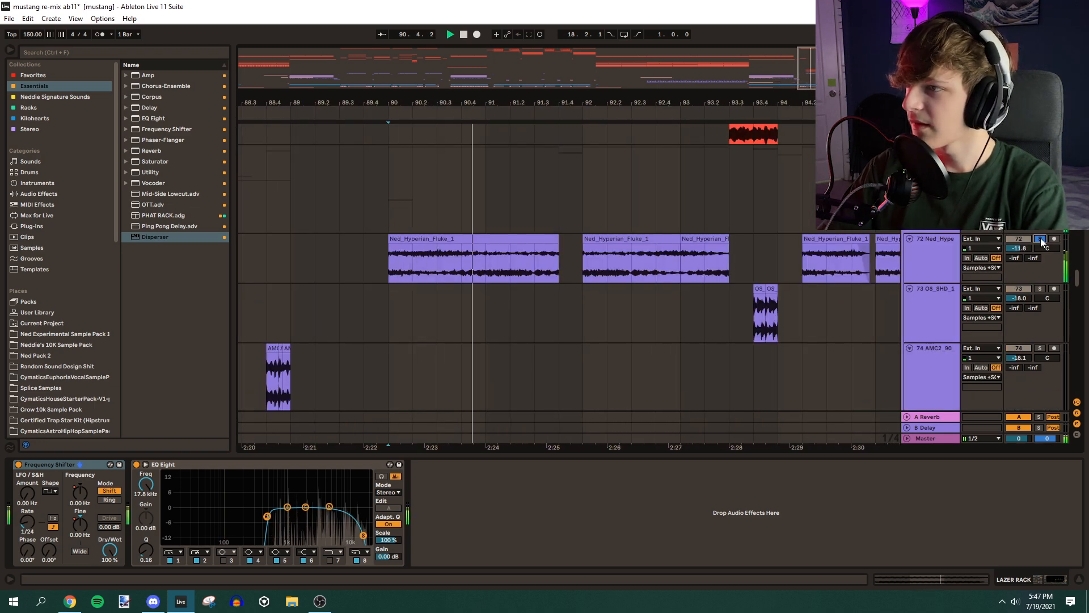
pyautogui.press('space')
pyautogui.click(1040, 239)
pyautogui.moveTo(788, 102); pyautogui.dragTo(673, 155)
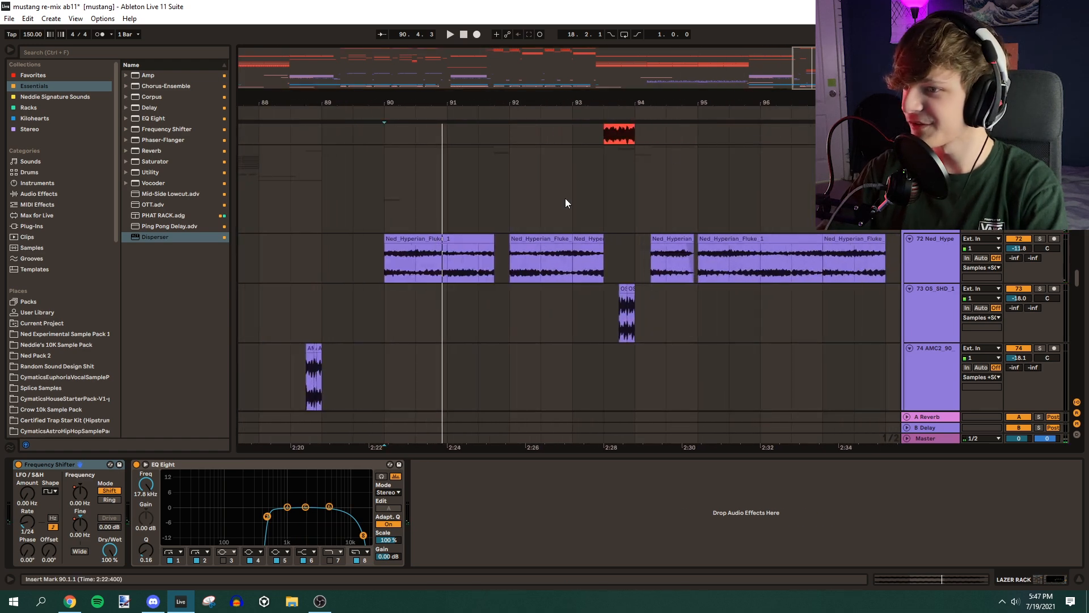
# Select track 63, view its devices and play the section leading into bar 99
pyautogui.click(440, 227)
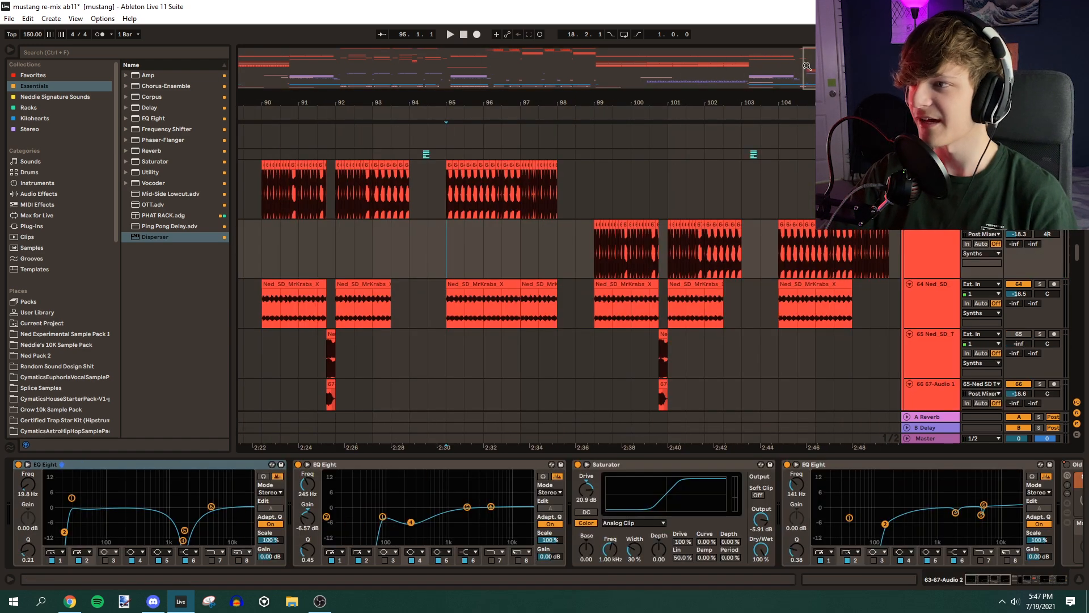
pyautogui.moveTo(801, 68); pyautogui.dragTo(801, 56)
pyautogui.moveTo(371, 243); pyautogui.dragTo(581, 232)
pyautogui.click(573, 244)
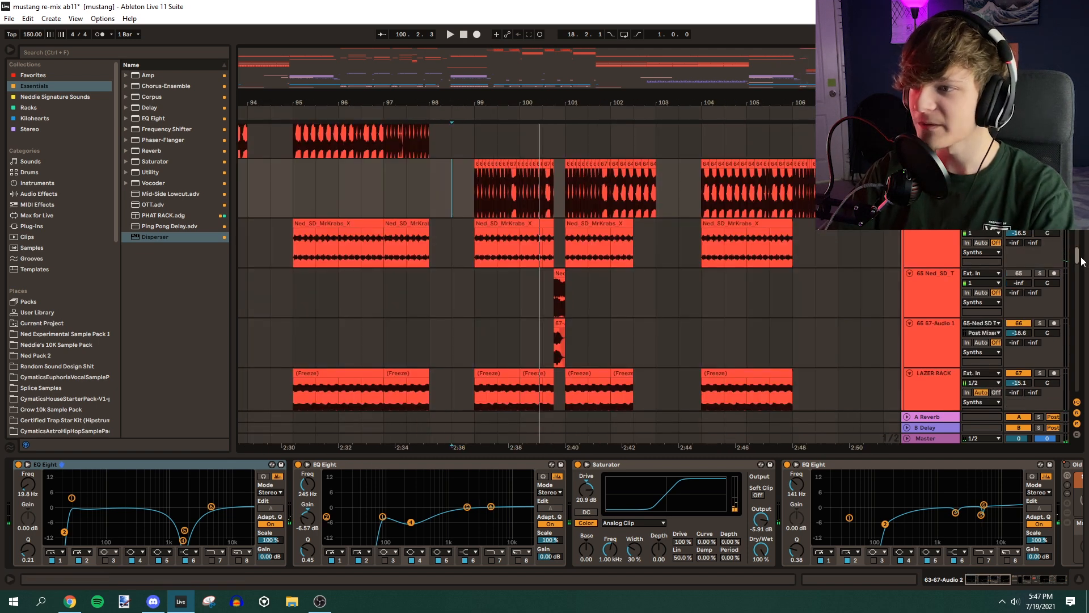
# Locate the uplifter samples at bar 99 and play the 150BPM Damned Uplifter from 99.1.1
pyautogui.moveTo(1078, 255); pyautogui.dragTo(1078, 303)
pyautogui.click(496, 236)
pyautogui.scroll(-5, 519, 244)
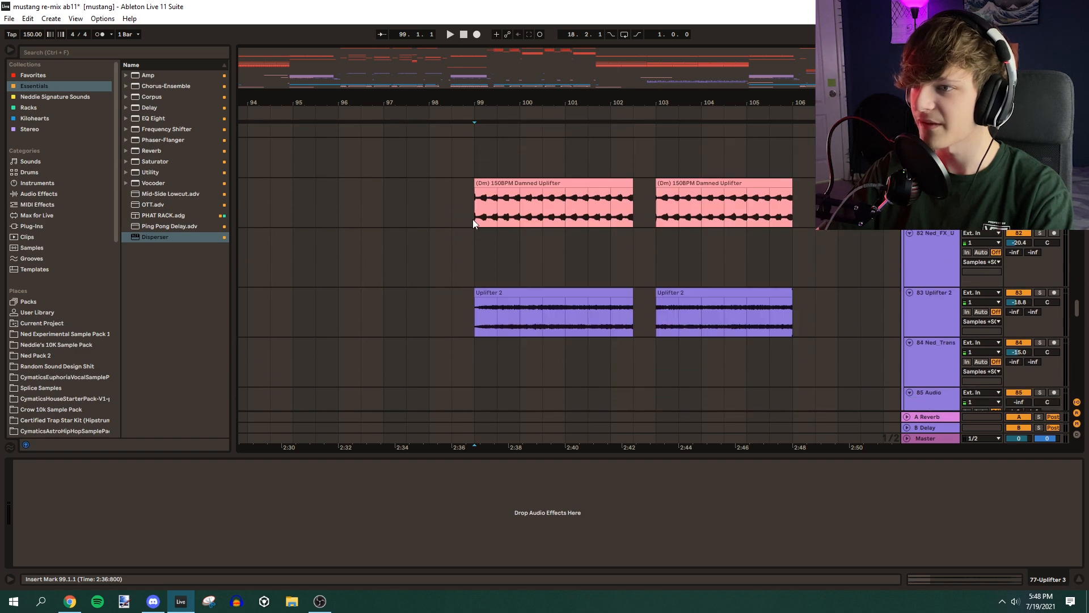
pyautogui.click(475, 226)
pyautogui.press('space')
pyautogui.scroll(-6, 708, 177)
pyautogui.scroll(-2, 708, 180)
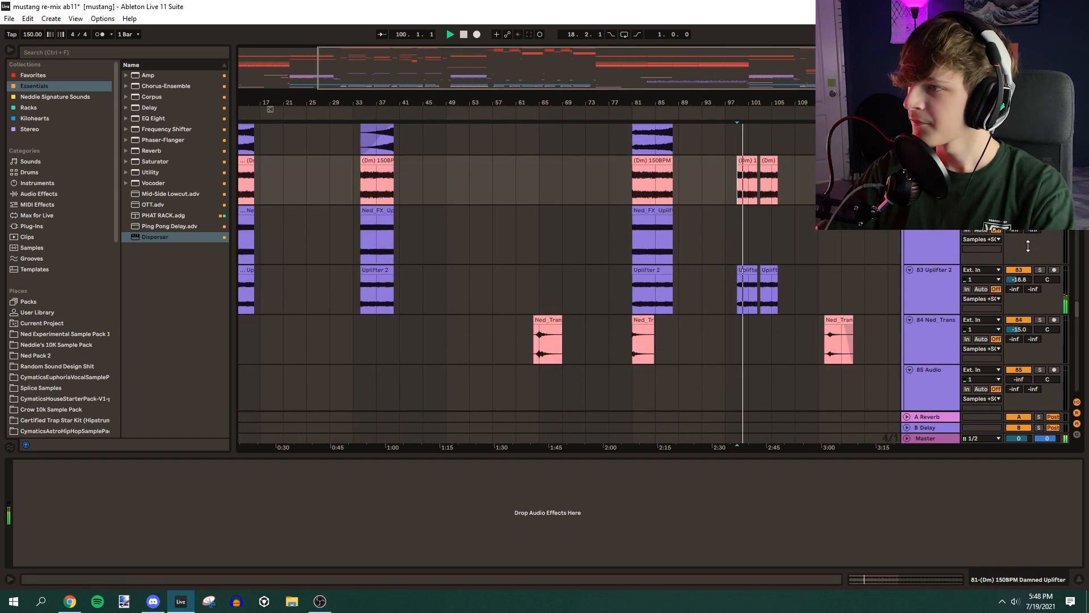
# Stop playback and return to the start of the arrangement to find the Mongolian throat singing on track 24
pyautogui.press('space')
pyautogui.doubleClick(747, 50)
pyautogui.scroll(5, 519, 372)
pyautogui.scroll(1, 518, 376)
pyautogui.click(253, 175)
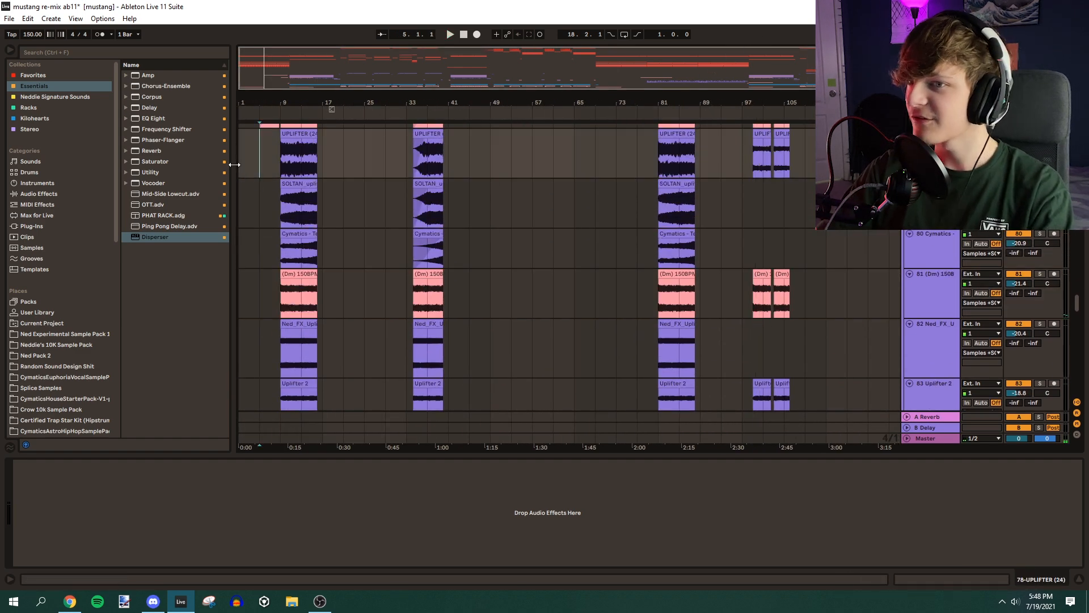
pyautogui.moveTo(1076, 302); pyautogui.dragTo(1077, 220)
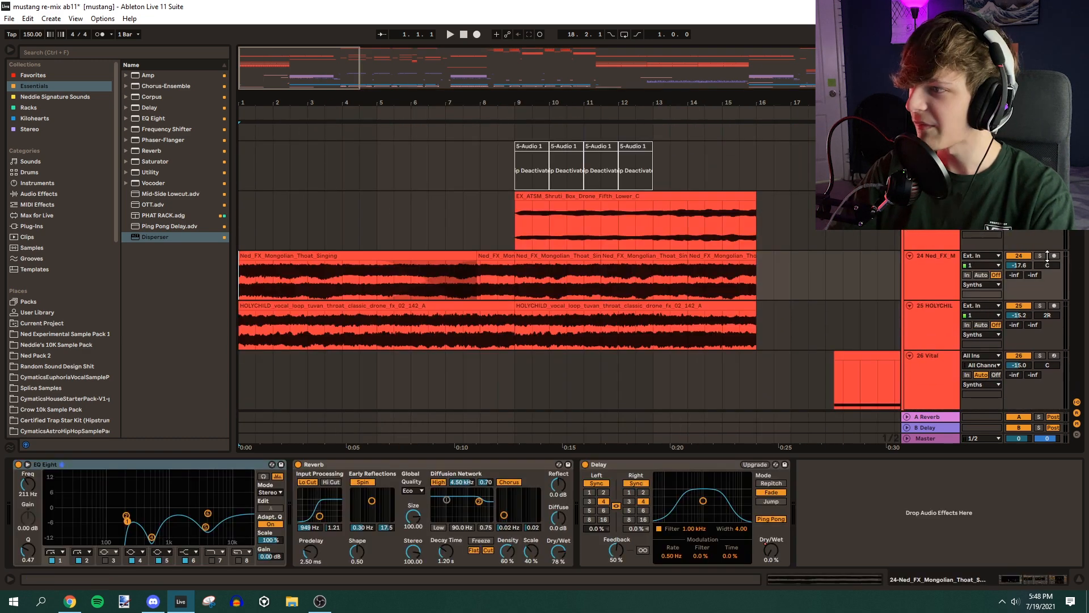
# Solo track 24, play its Mongolian throat singing from 1.1.1 and view the clip that starts at bar 9
pyautogui.click(1040, 258)
pyautogui.press('space')
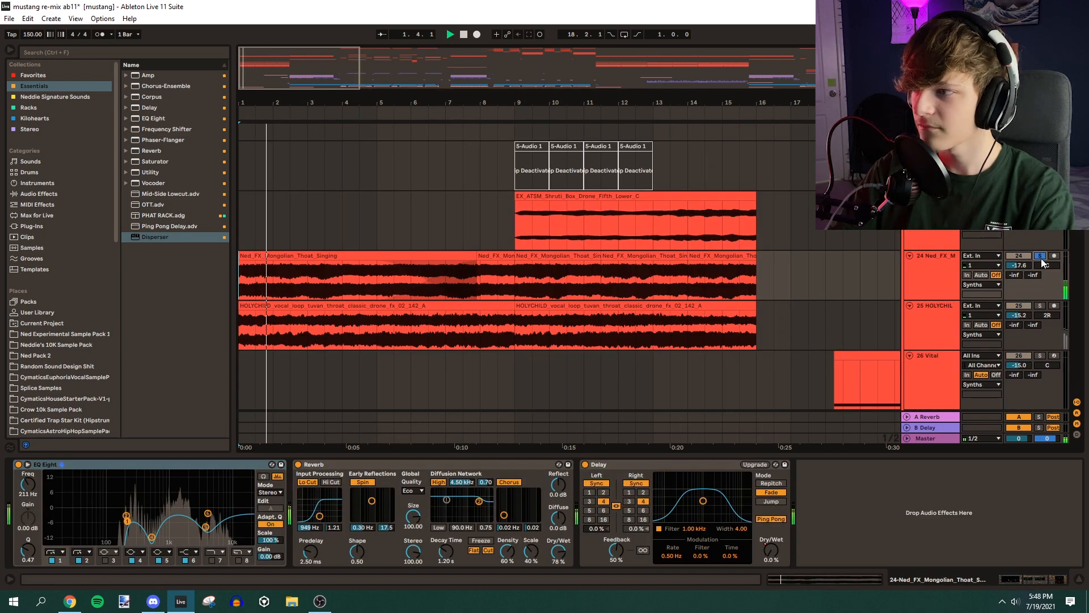
pyautogui.click(574, 252)
pyautogui.moveTo(359, 107); pyautogui.dragTo(341, 68)
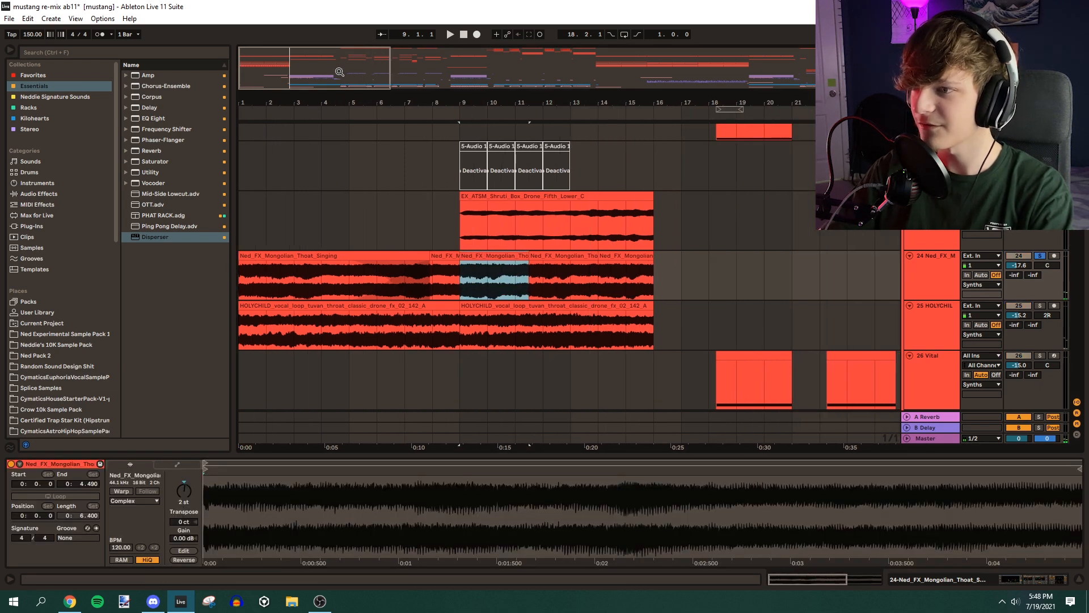
pyautogui.scroll(-1, 489, 238)
# Play track 25's HOLYCHILD tuvan throat vocal loop from 1.1.1 and look through its EQ Eight and Delay devices
pyautogui.click(243, 284)
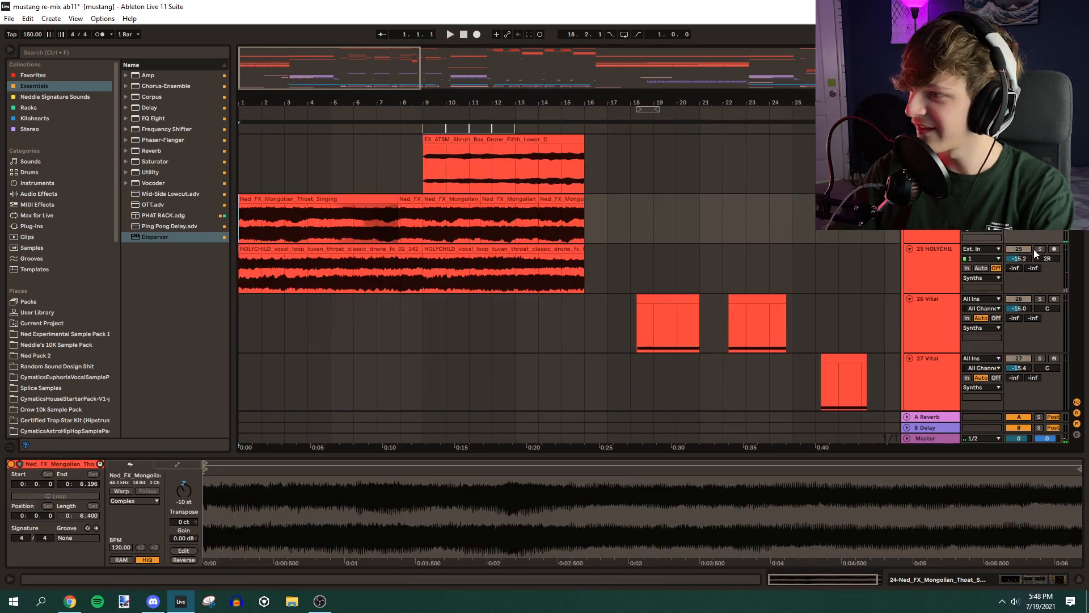
pyautogui.press('space')
pyautogui.click(956, 263)
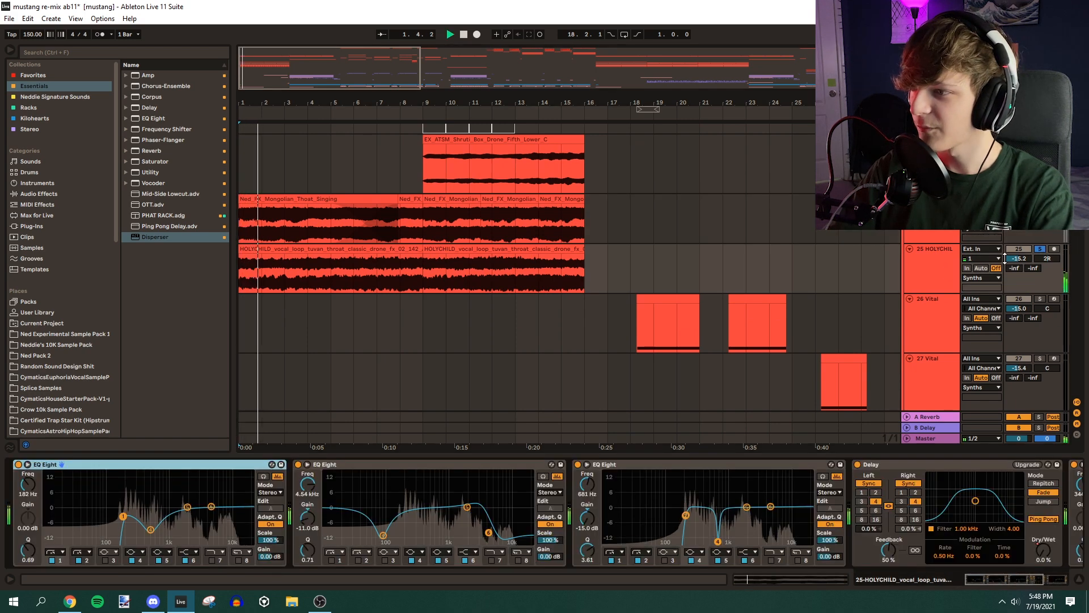
pyautogui.moveTo(1006, 580); pyautogui.dragTo(1022, 581)
pyautogui.moveTo(1022, 581); pyautogui.dragTo(1002, 580)
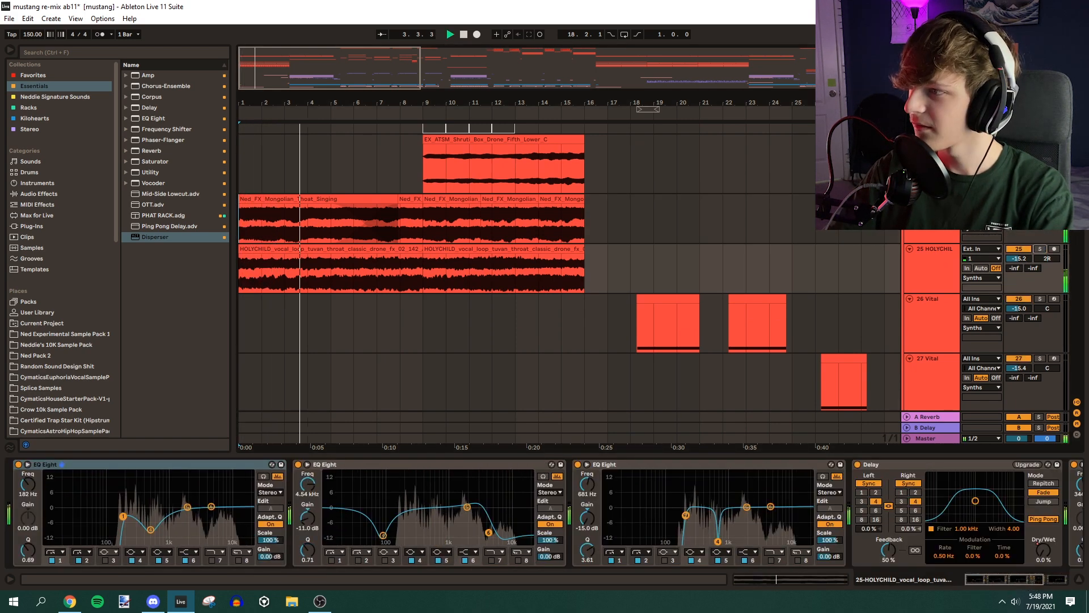
pyautogui.scroll(-2, 570, 284)
pyautogui.press('space')
# Play the intro from 1.1.1 with all tracks sounding while looking for its synth layers
pyautogui.scroll(1, 569, 267)
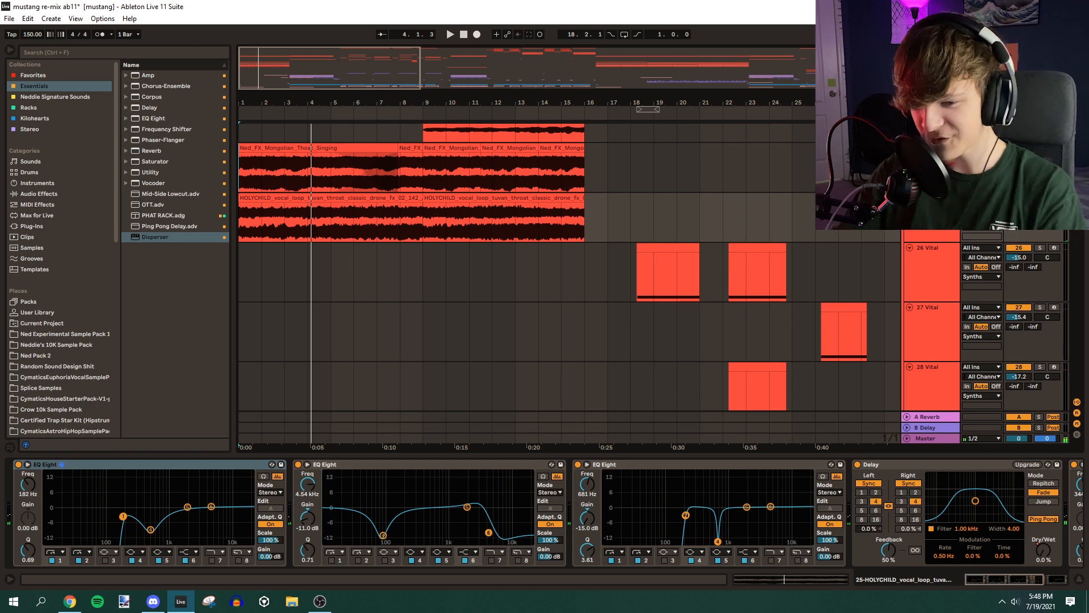
pyautogui.scroll(1, 739, 227)
pyautogui.press('space')
pyautogui.scroll(-2, 569, 284)
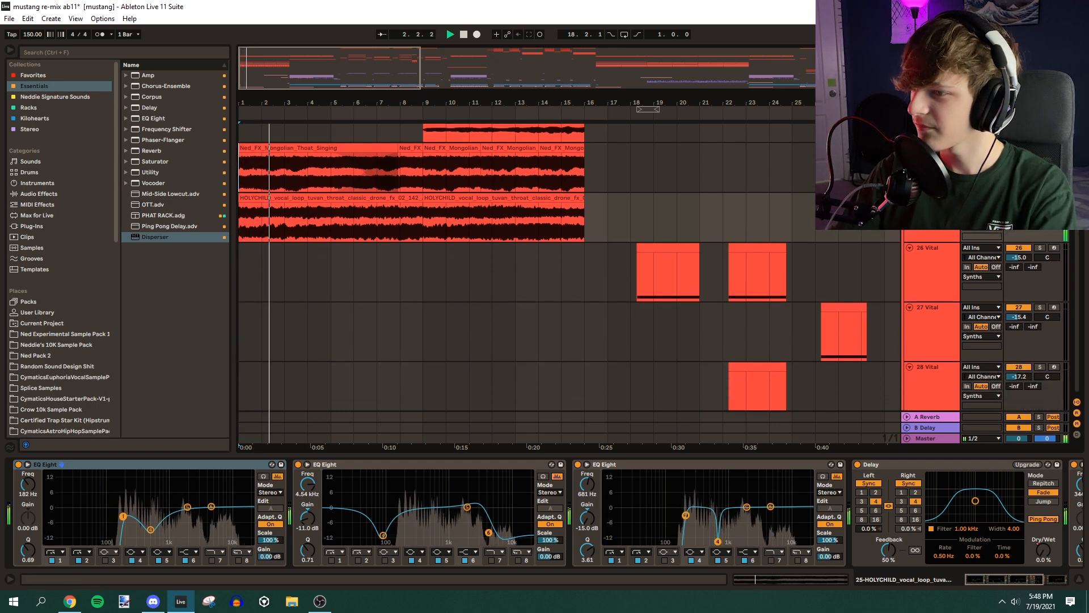
# Audition track 41's Serum part from 1.1.1 and inspect the synth's oscillator and effects settings
pyautogui.scroll(-1, 569, 284)
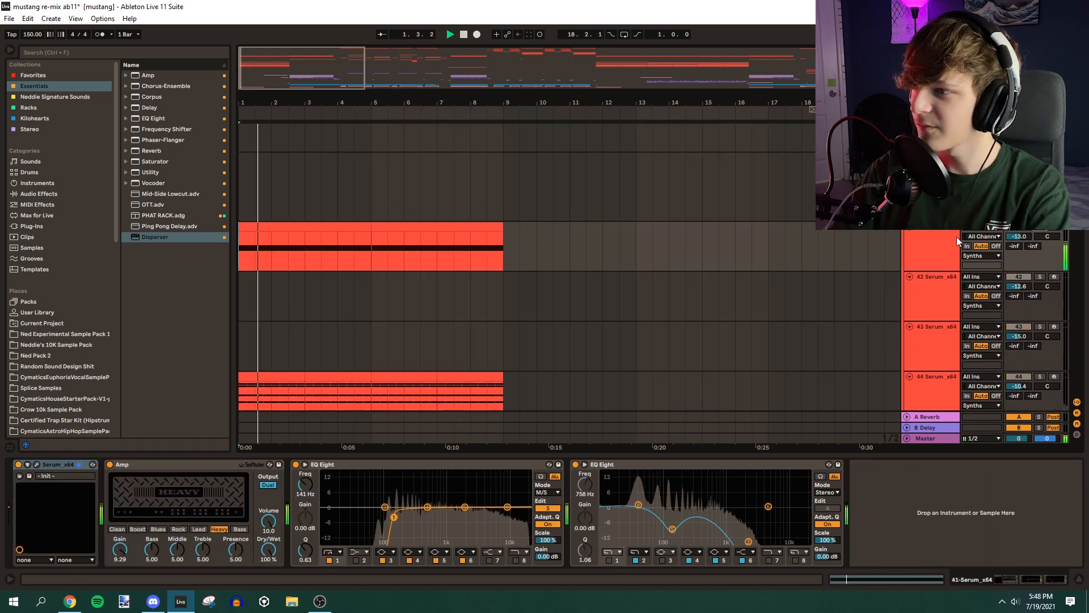
pyautogui.doubleClick(945, 244)
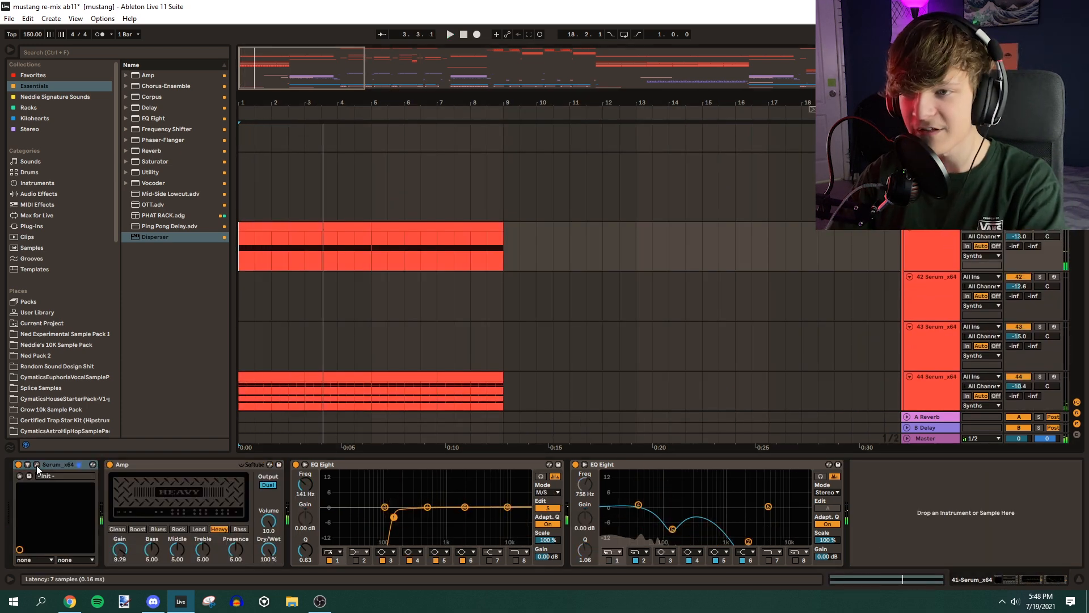
pyautogui.click(37, 465)
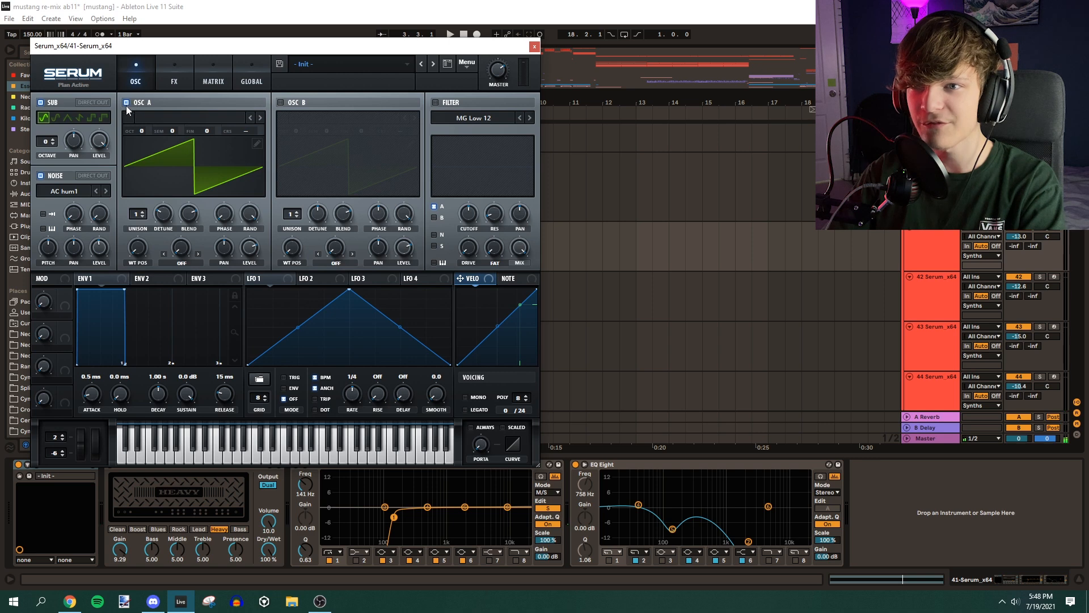
pyautogui.click(174, 67)
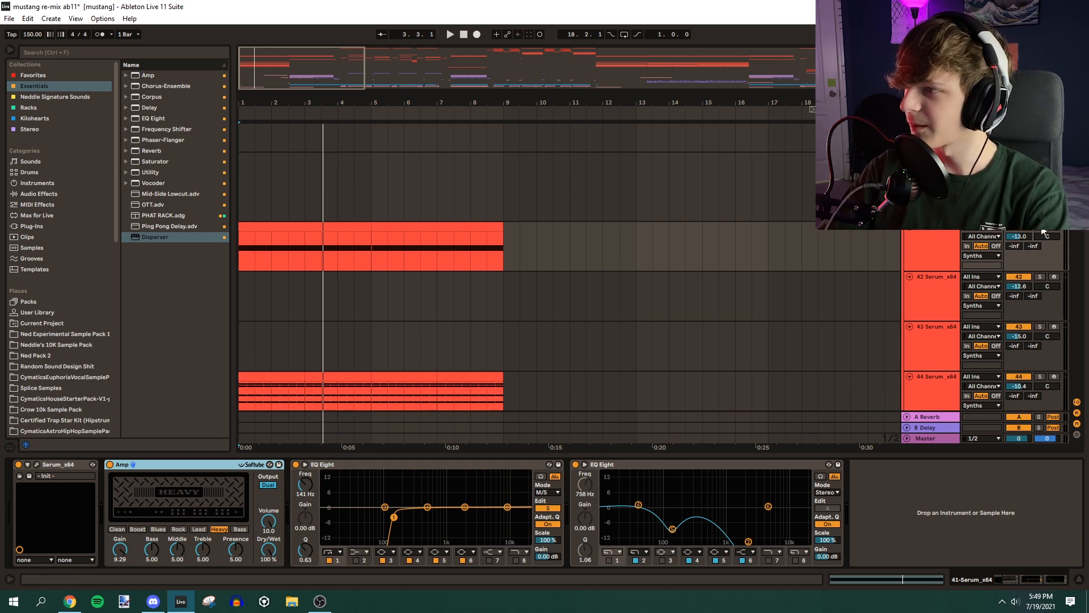
pyautogui.press('space')
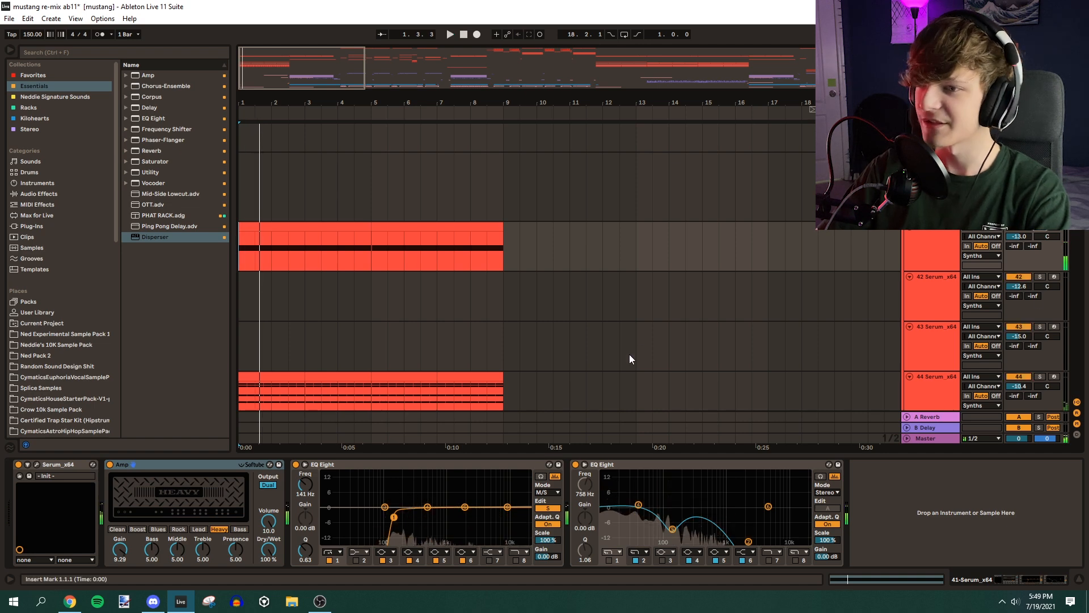
# Play track 44 soloed, look through its device chain and inspect Serum's oscillator and effects pages
pyautogui.scroll(-5, 629, 359)
pyautogui.click(910, 278)
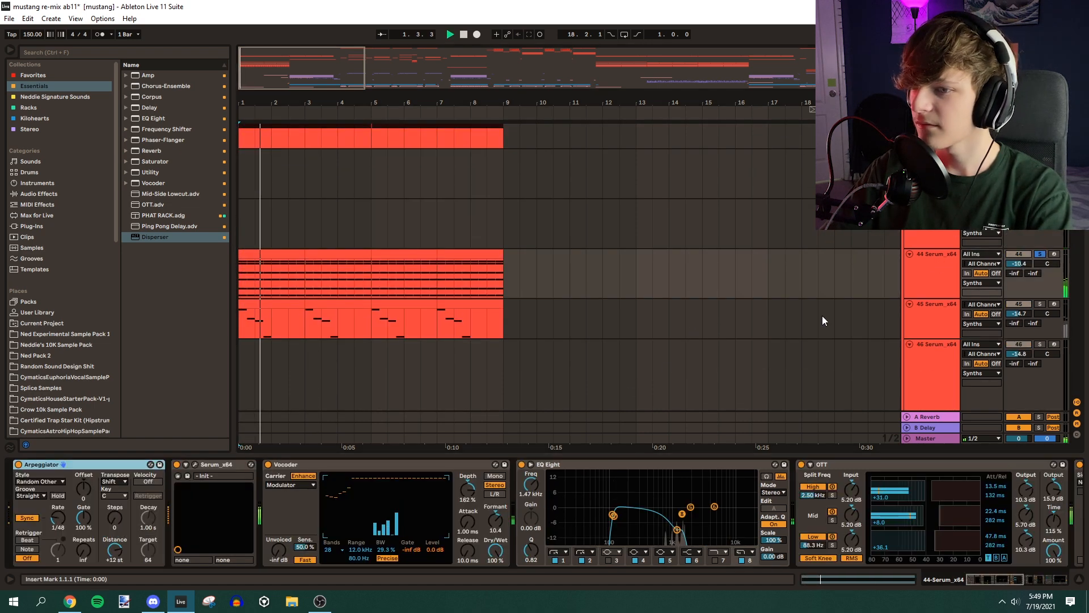
pyautogui.moveTo(981, 572); pyautogui.dragTo(1004, 587)
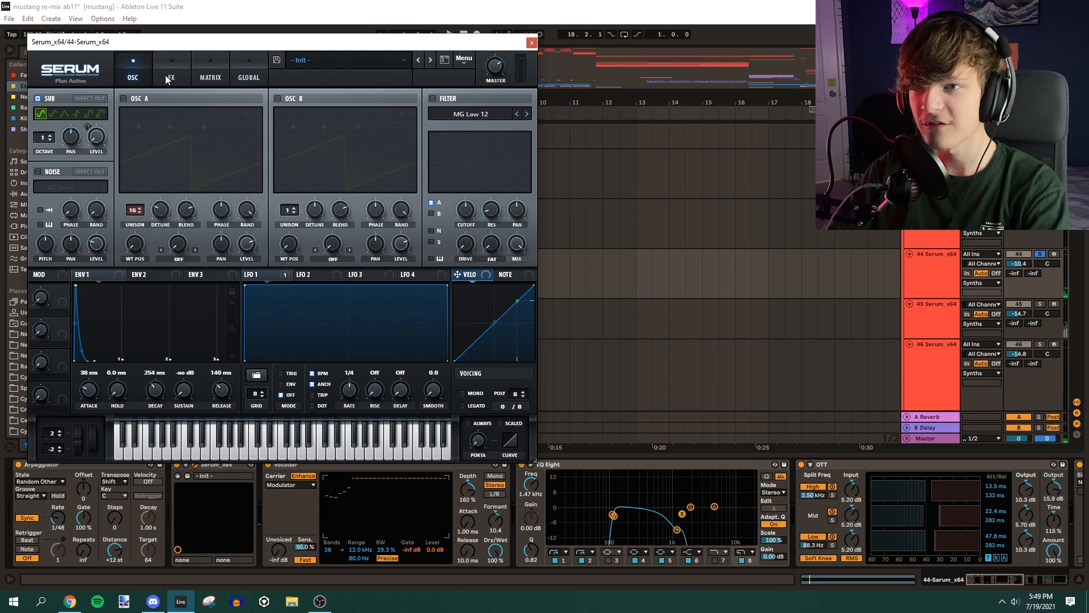
pyautogui.click(167, 80)
pyautogui.click(143, 76)
pyautogui.click(531, 43)
# Play track 44 from 1.1.1 while viewing its first clip's chord notes in an enlarged piano roll
pyautogui.press('space')
pyautogui.doubleClick(268, 253)
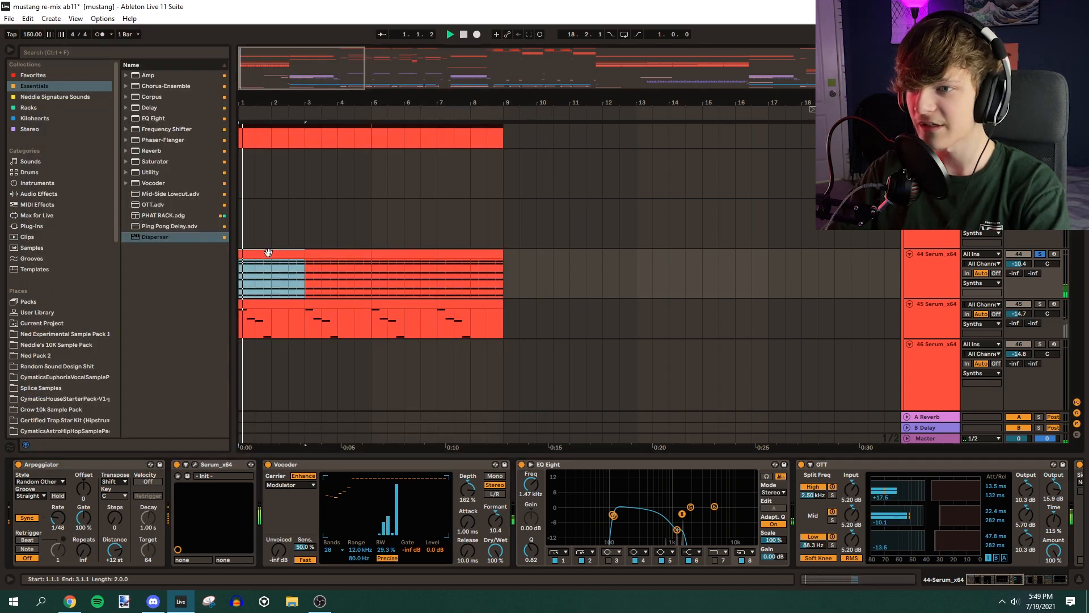
pyautogui.press('space')
pyautogui.moveTo(486, 455); pyautogui.dragTo(358, 3)
pyautogui.press('space')
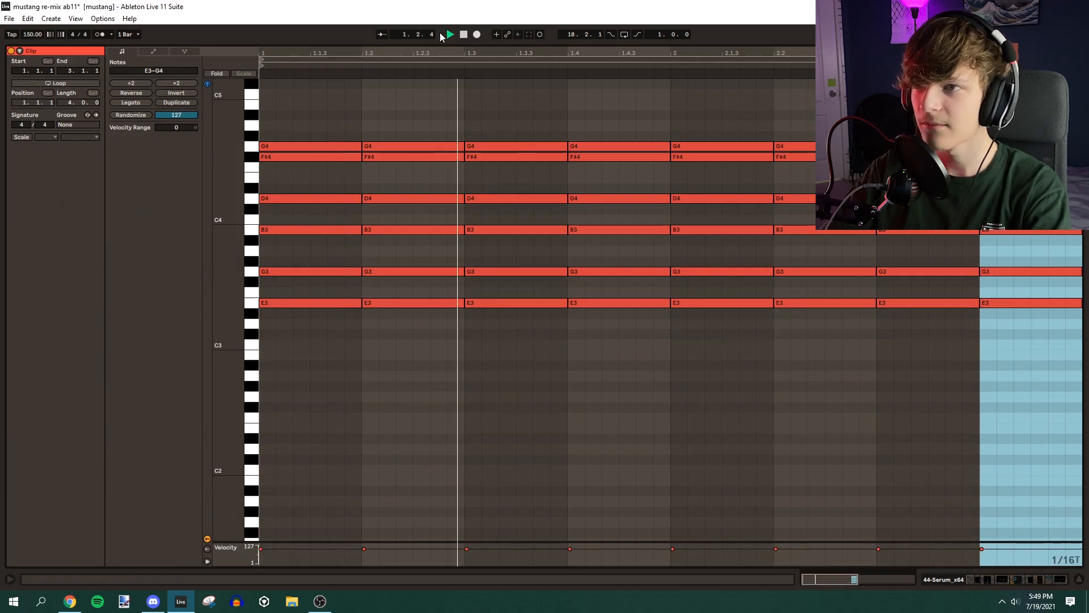
pyautogui.moveTo(445, 44); pyautogui.dragTo(486, 530)
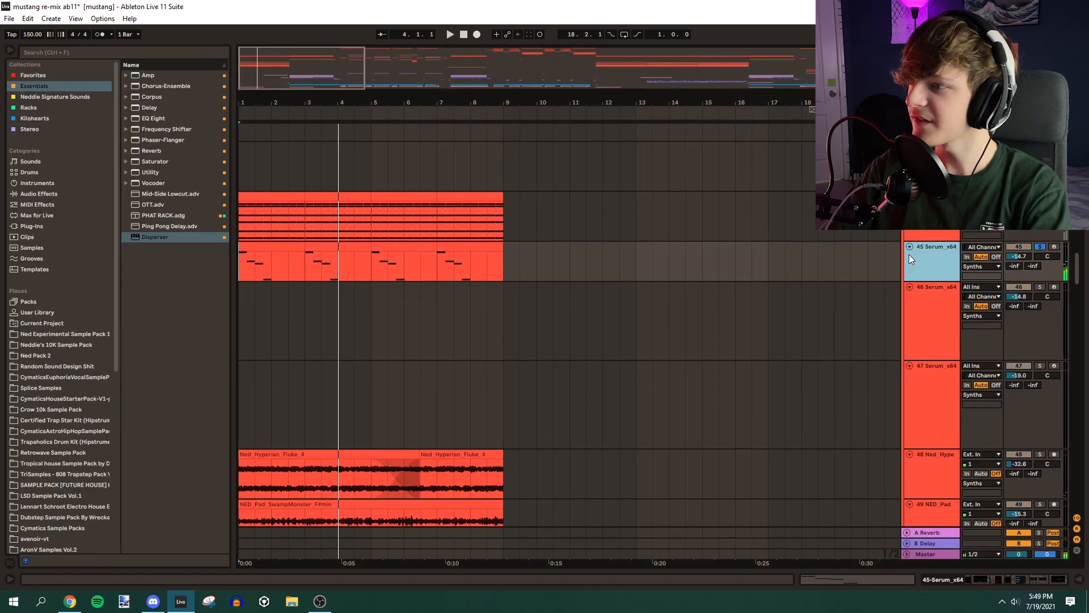
# Play track 45 from 1.1.1 and inspect Serum's oscillators, LFO 2 and effects page
pyautogui.doubleClick(909, 254)
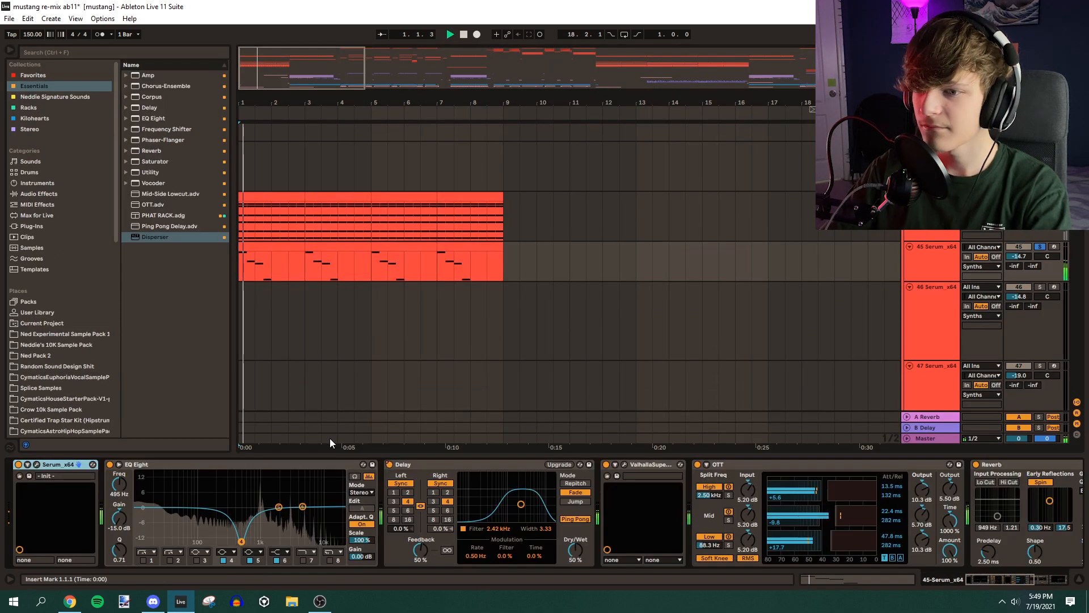
pyautogui.click(28, 464)
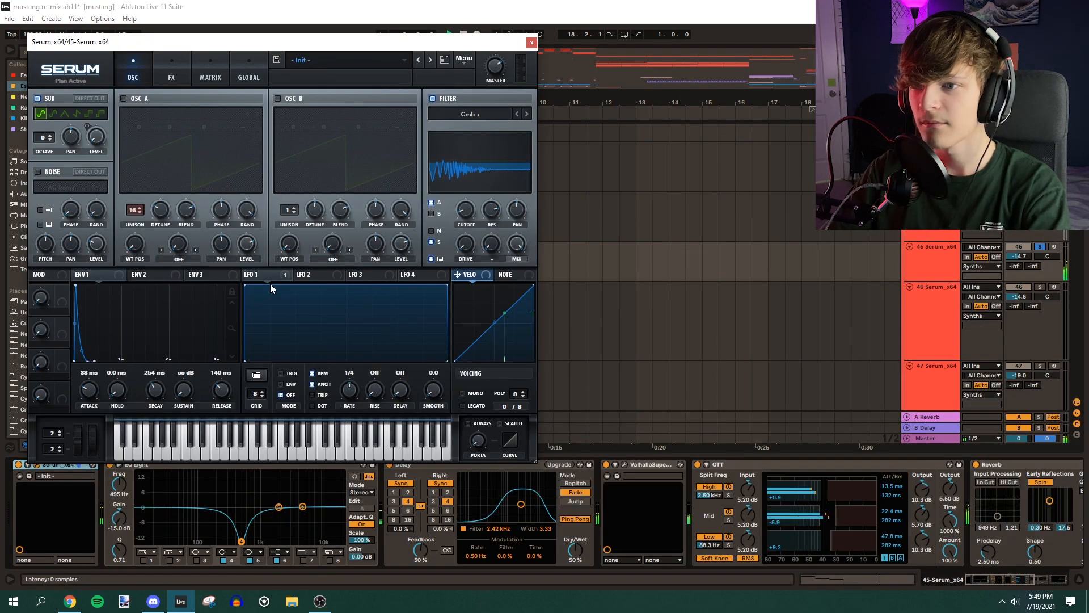
pyautogui.click(305, 275)
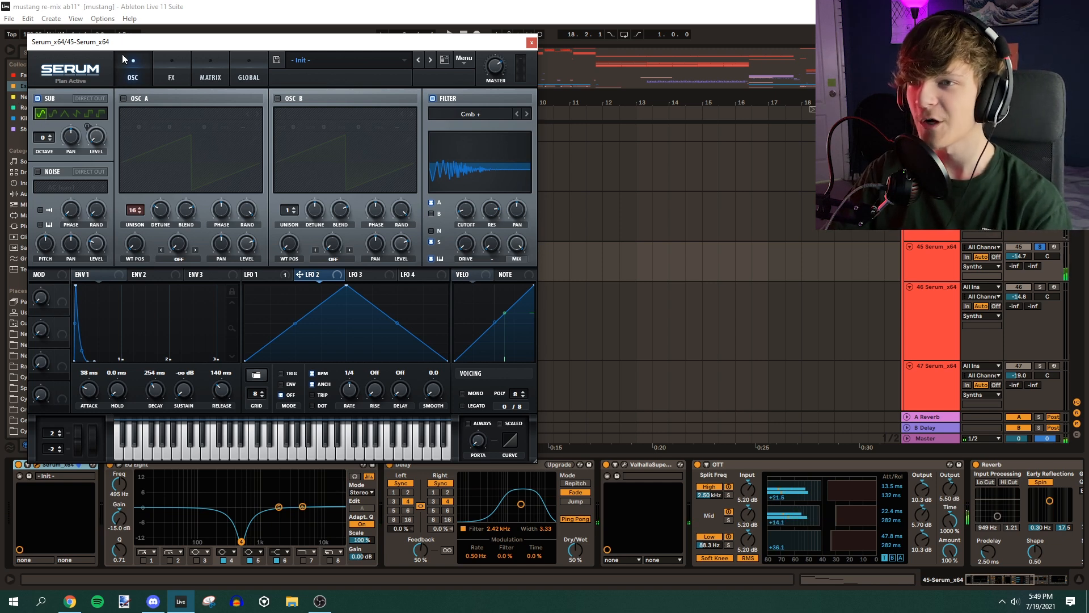
pyautogui.click(155, 72)
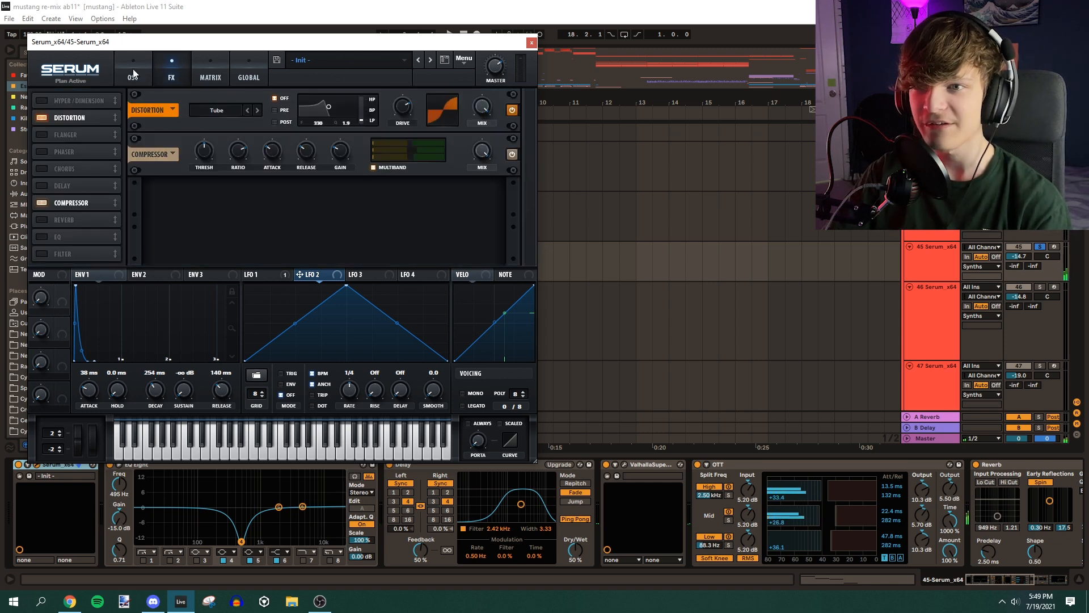
pyautogui.click(134, 69)
pyautogui.click(532, 42)
# Inspect track 45's ValhallaSupermassive settings and remaining effects, and replay the intro with all tracks sounding
pyautogui.click(536, 468)
pyautogui.click(632, 472)
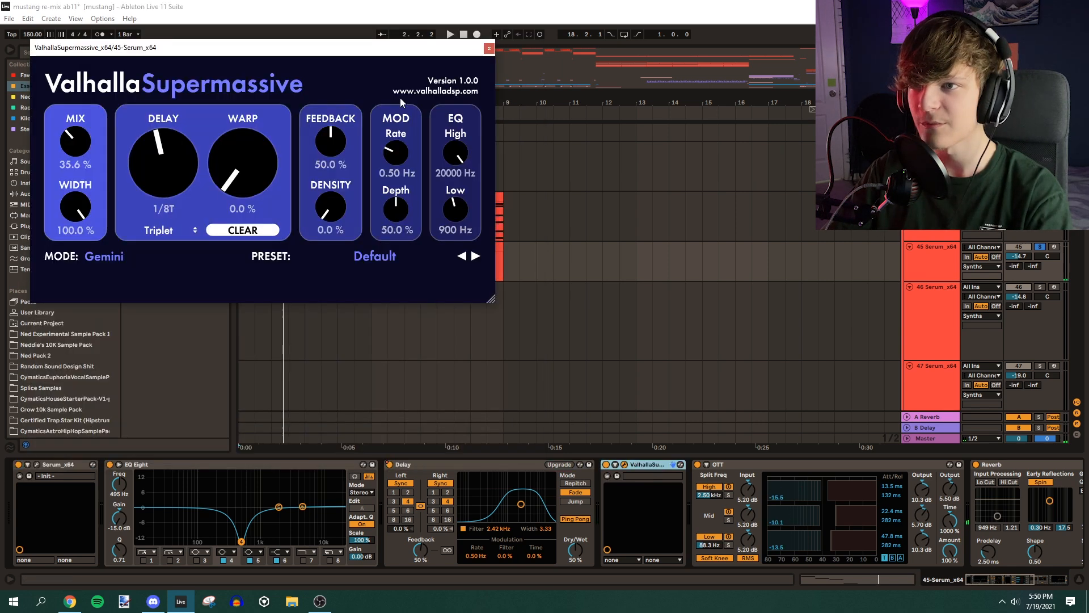
pyautogui.click(488, 48)
pyautogui.moveTo(1015, 584); pyautogui.dragTo(1053, 588)
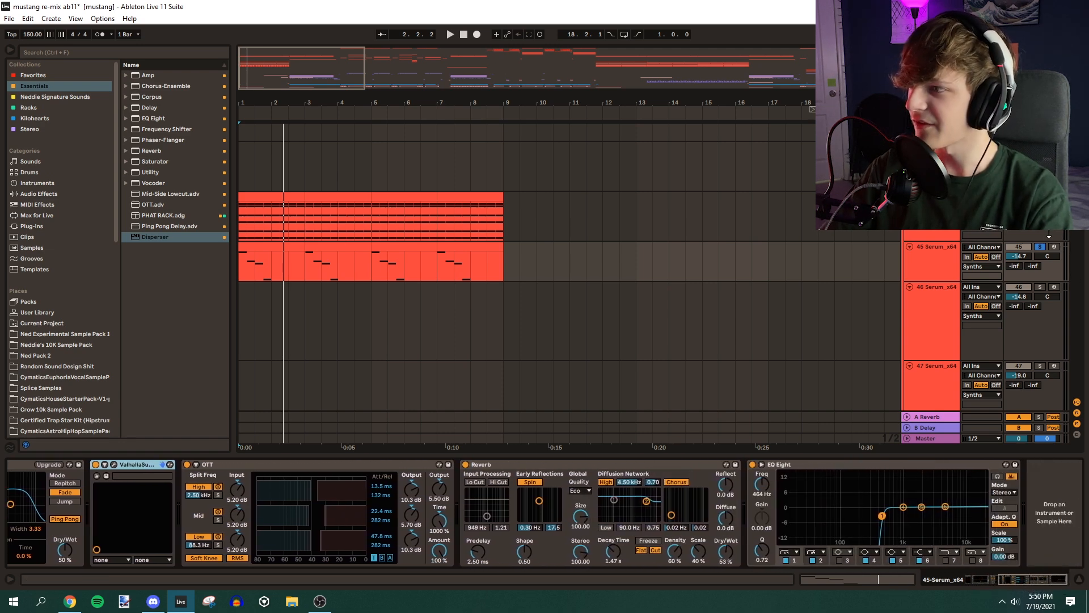
pyautogui.press('space')
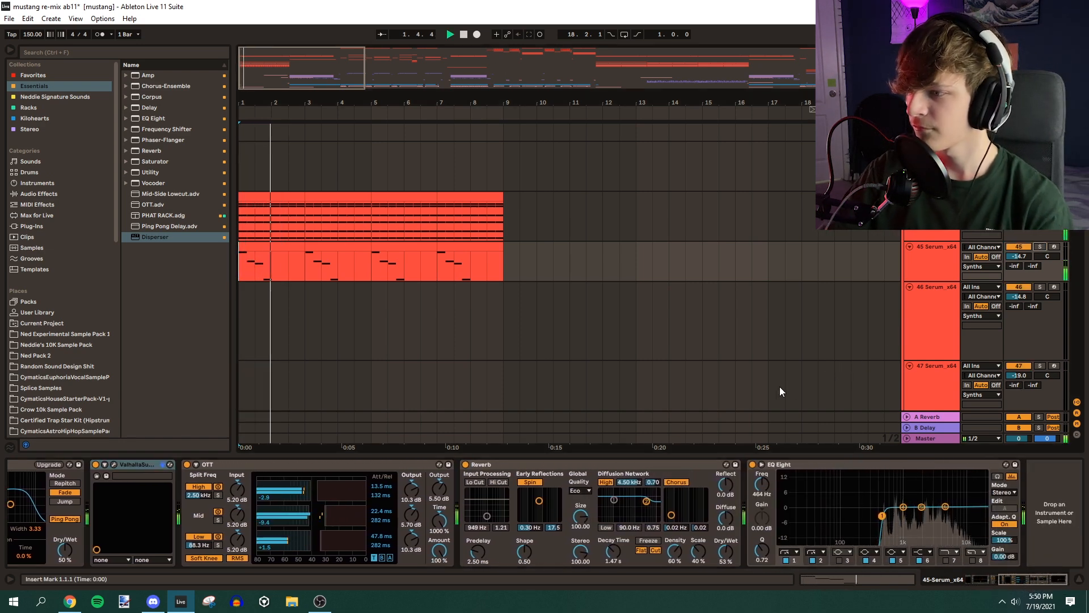
# Audition track 48's Ned_Hyperian_Fluke_4 sample from 1.1.1 and view its EQ Eight and Frequency Shifter
pyautogui.scroll(-4, 423, 301)
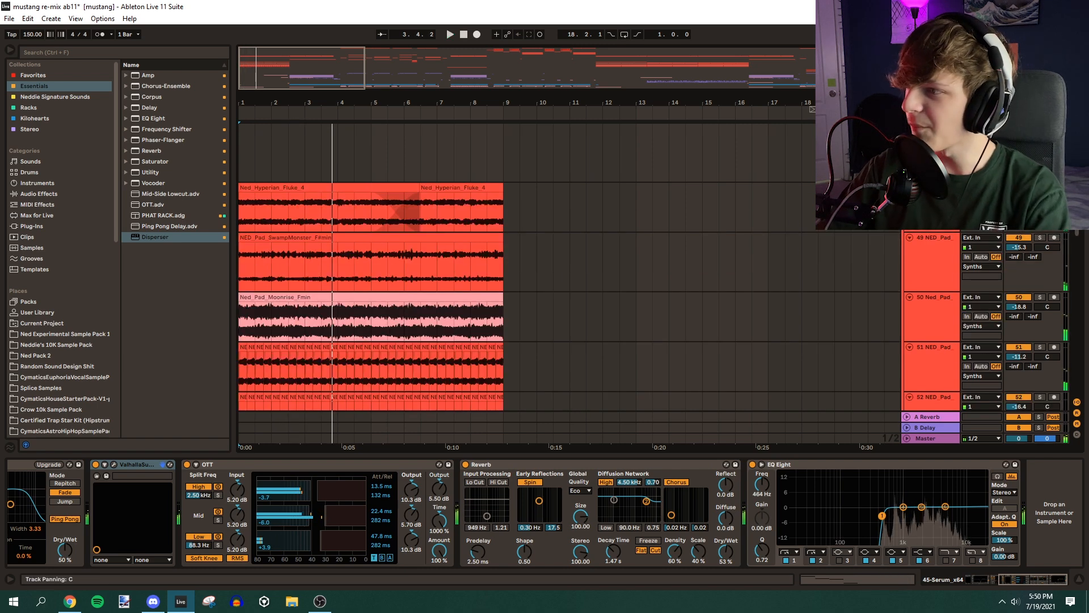
pyautogui.press('space')
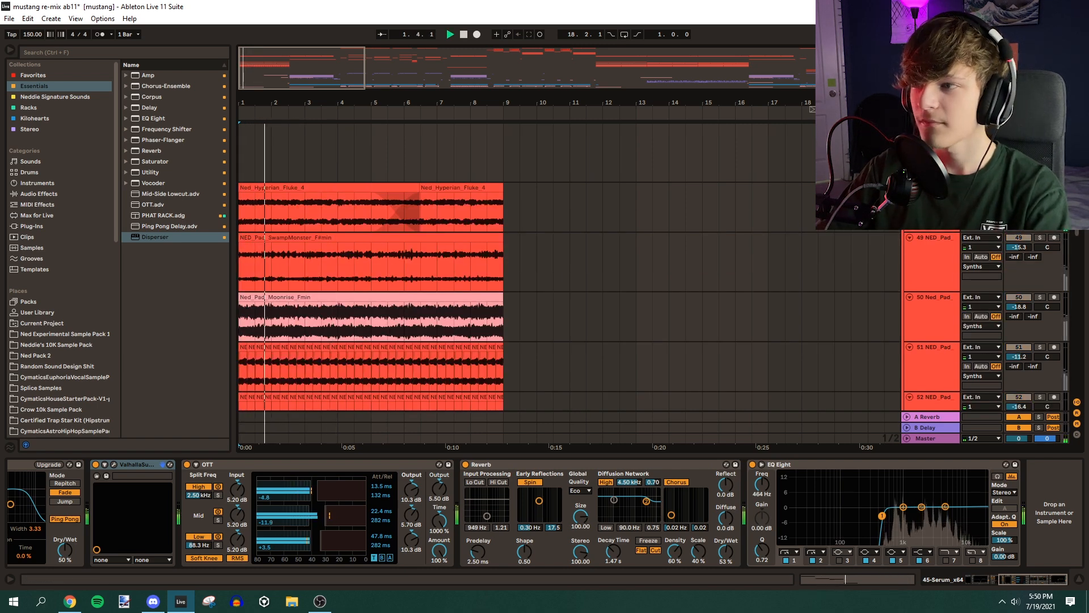
pyautogui.doubleClick(933, 187)
pyautogui.press('space')
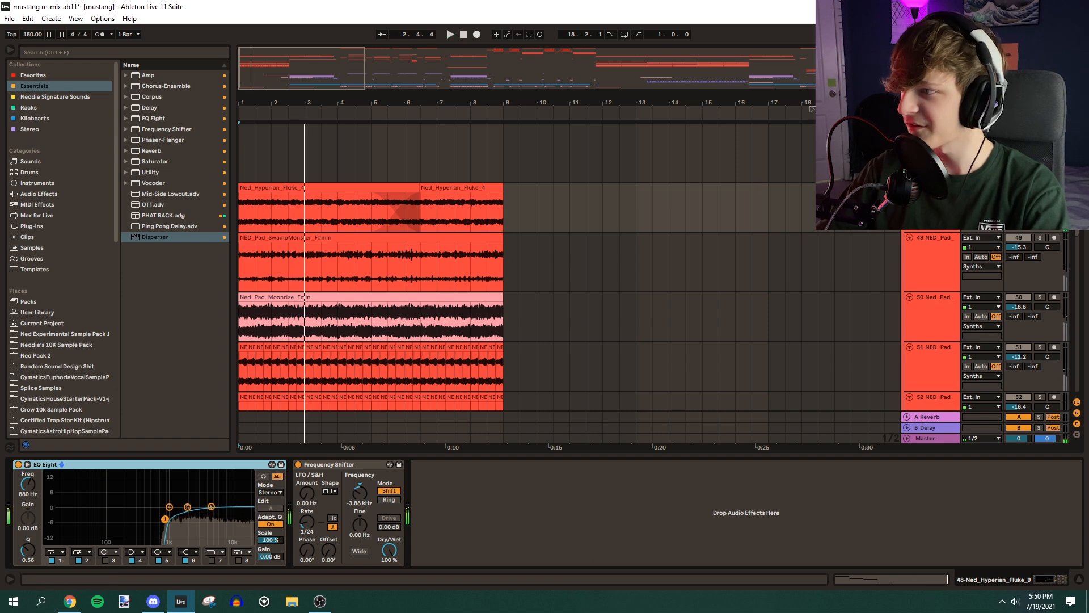
# Audition the SwampMonster pad on track 49 and the Moonrise pad on track 50, viewing each track's effects
pyautogui.press('space')
pyautogui.scroll(-1, 967, 264)
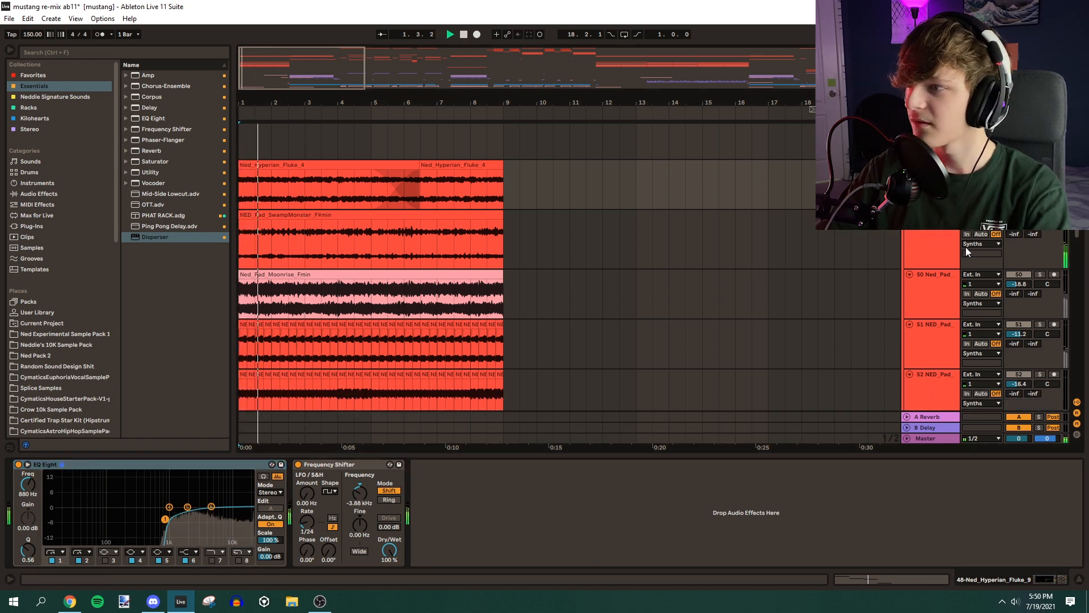
pyautogui.click(941, 233)
pyautogui.scroll(-2, 1028, 270)
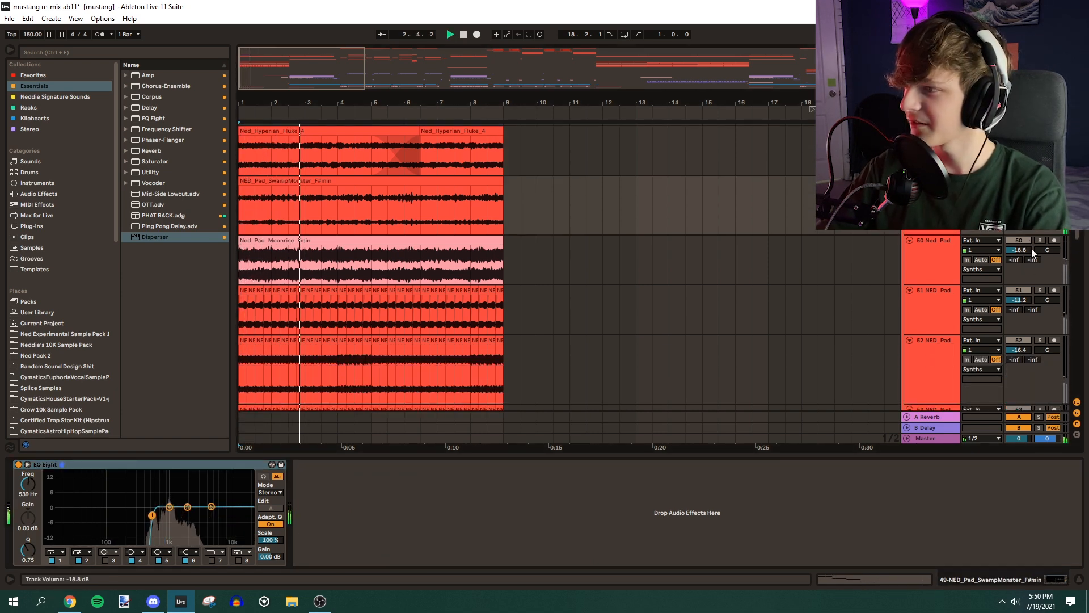
pyautogui.click(927, 248)
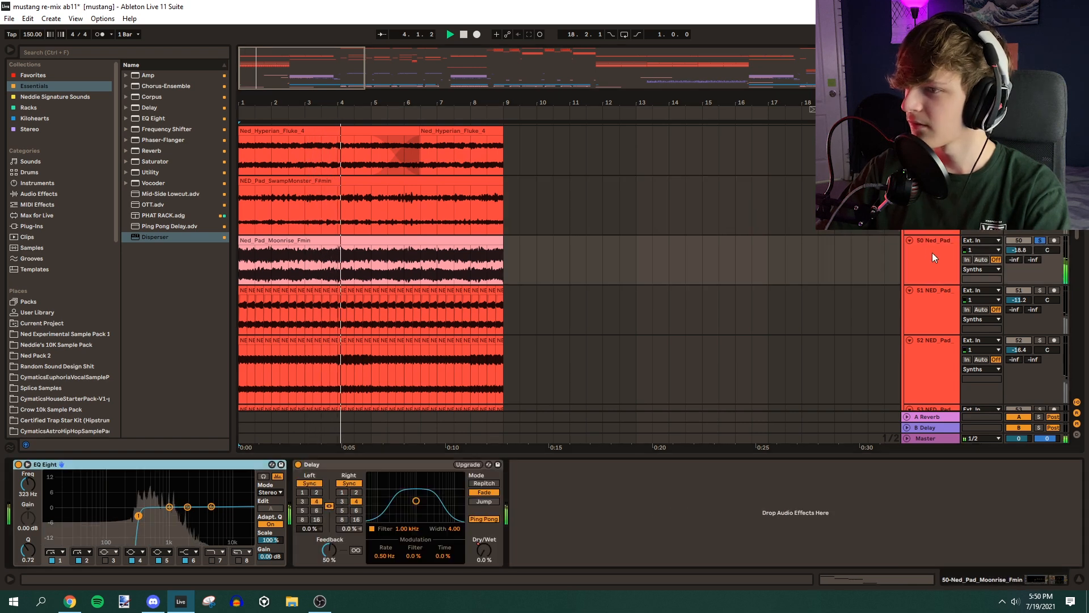
# Audition the chopped pad samples on tracks 51 and 52 one after the other from 1.1.1
pyautogui.scroll(-3, 1000, 245)
pyautogui.press('space')
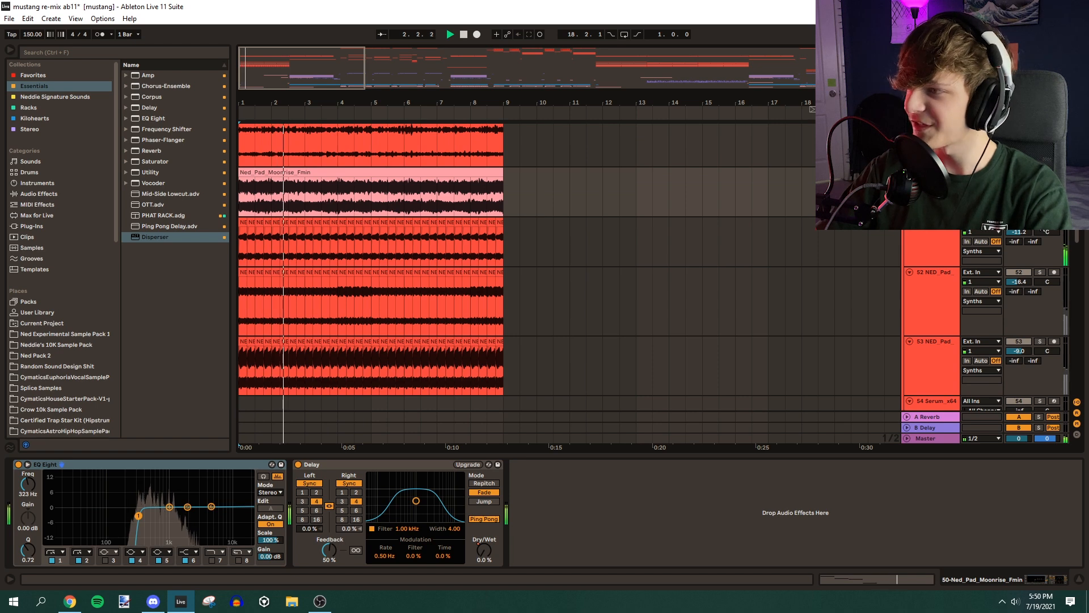
pyautogui.click(1039, 222)
pyautogui.click(1040, 272)
pyautogui.press('space')
pyautogui.press('space')
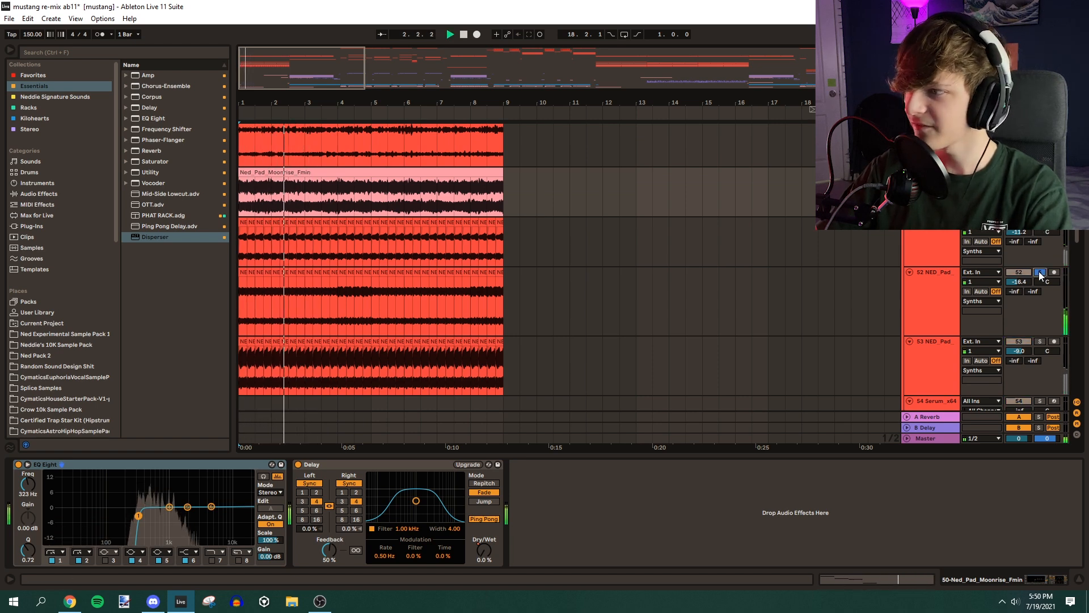
# Play track 53's pad soloed from 1.1.1 and turn its solo off again
pyautogui.scroll(-2, 1040, 271)
pyautogui.click(1040, 272)
pyautogui.press('space')
pyautogui.press('space')
pyautogui.click(1039, 274)
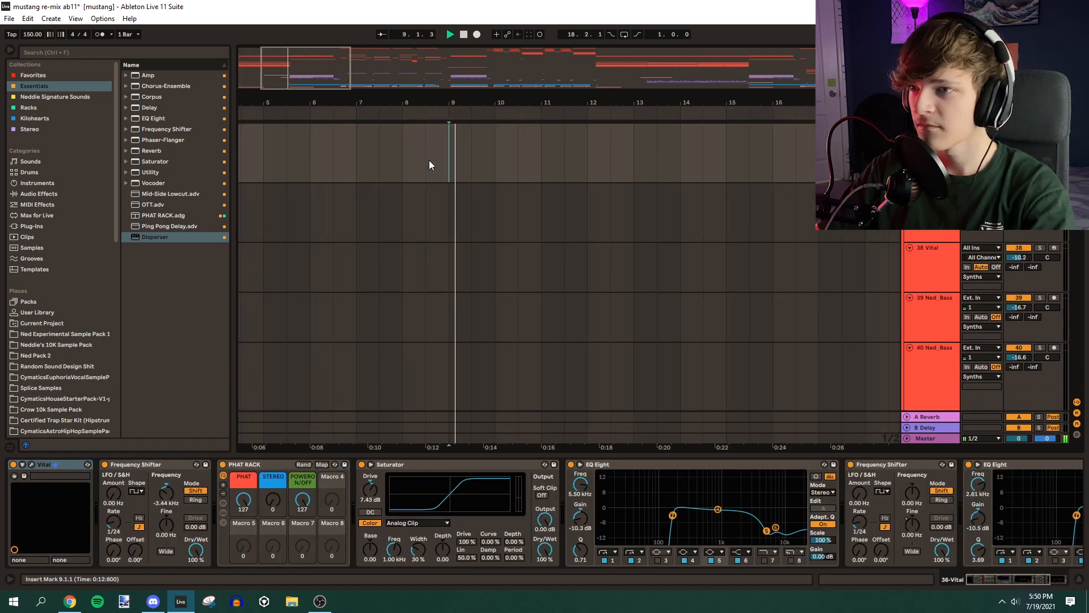
# Audition track 23's Shruti Box drone sample from 9.1.1 and view its effects chain through to the last EQ Eight
pyautogui.scroll(4, 983, 240)
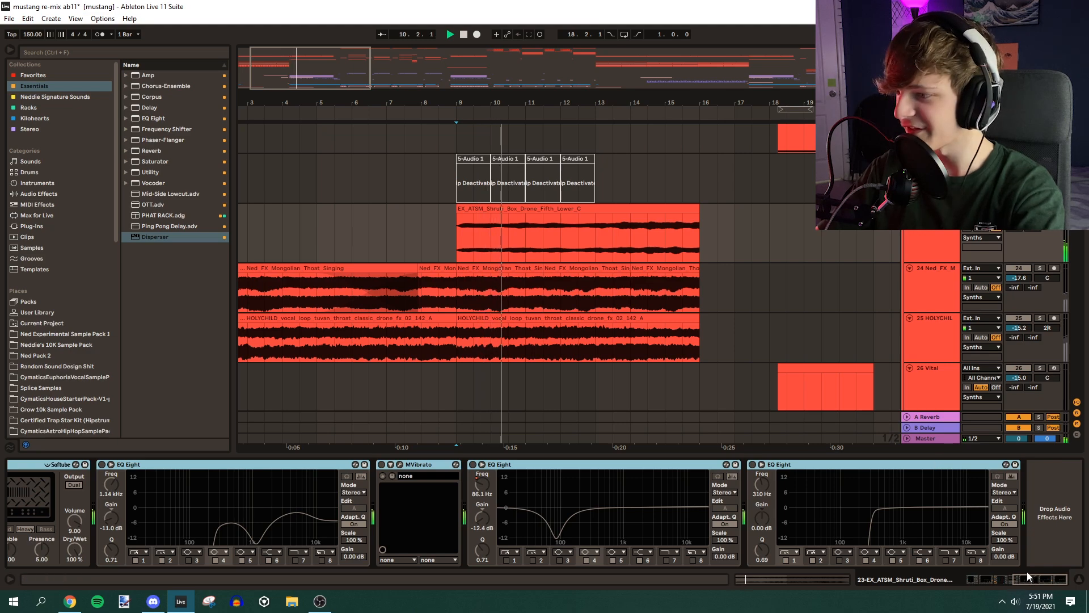
pyautogui.click(1033, 580)
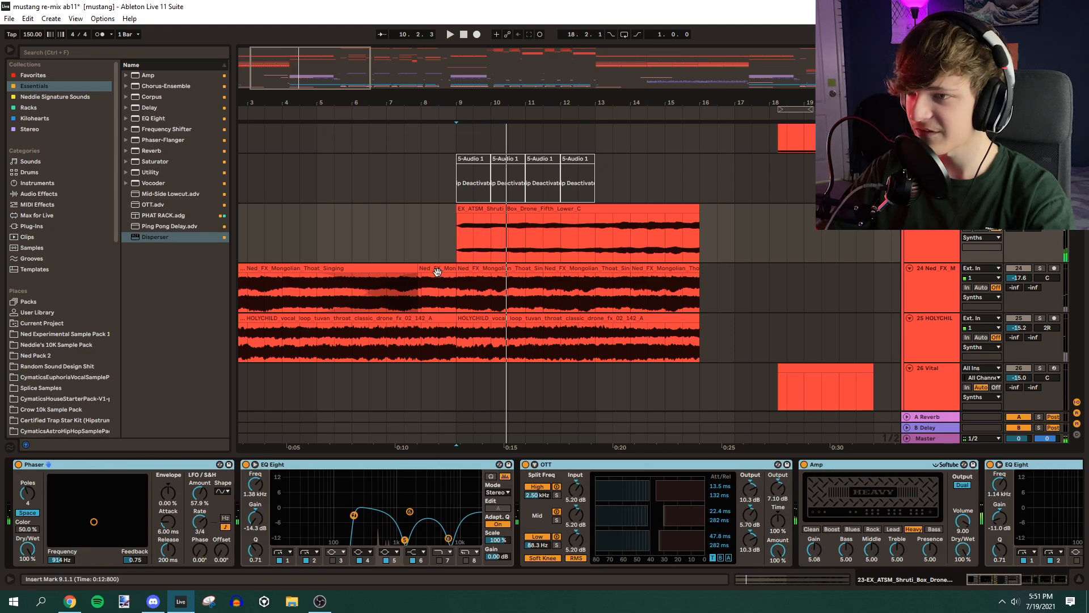
pyautogui.click(457, 249)
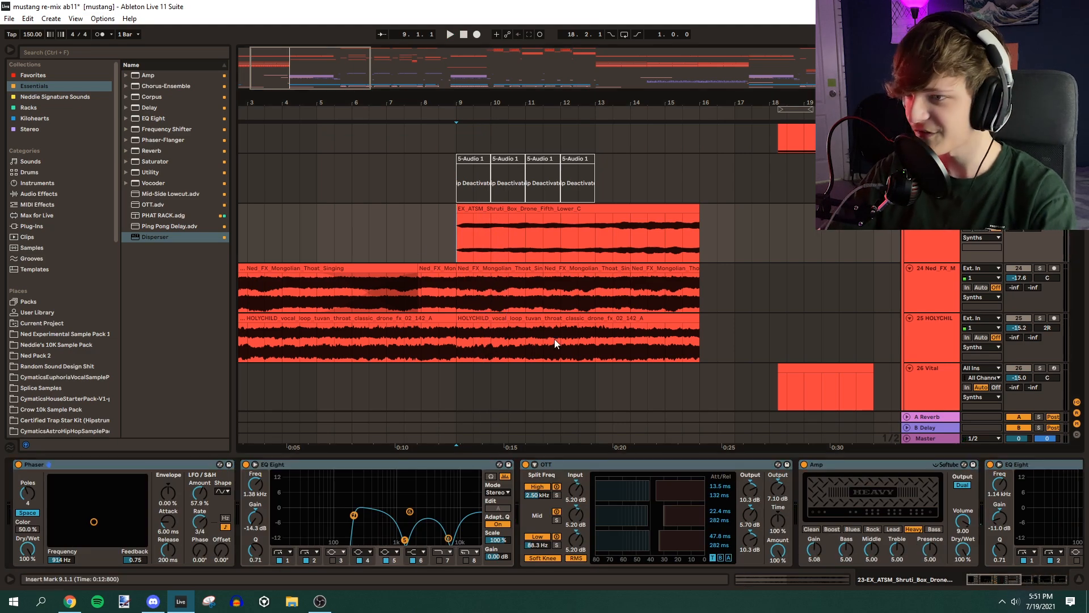
pyautogui.click(1017, 579)
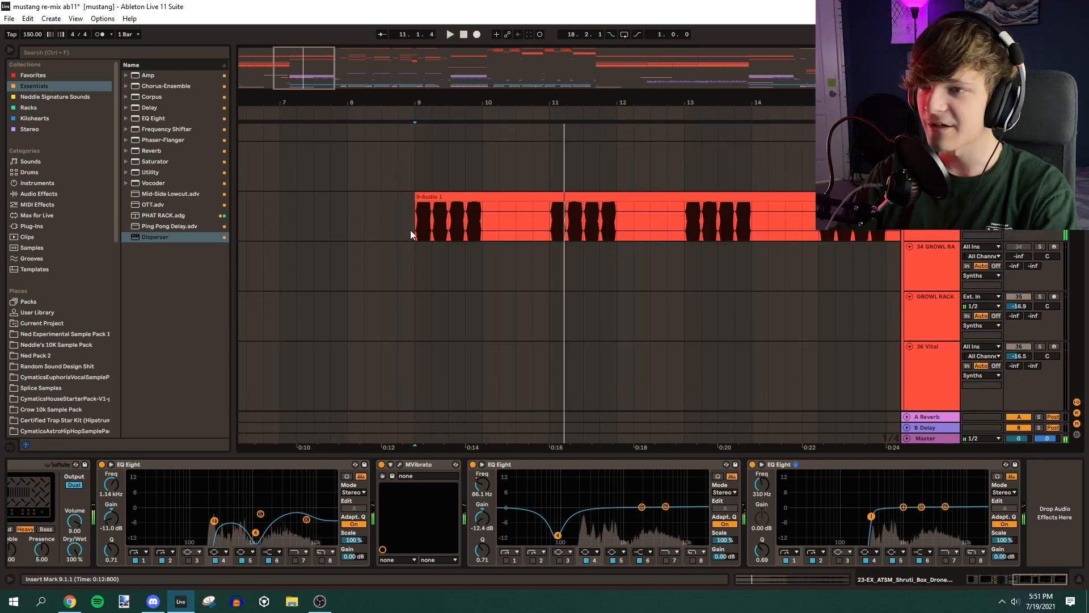
# Audition the chopped 9-Audio 1 clip on track 33 from 9.1.1
pyautogui.click(417, 242)
pyautogui.press('space')
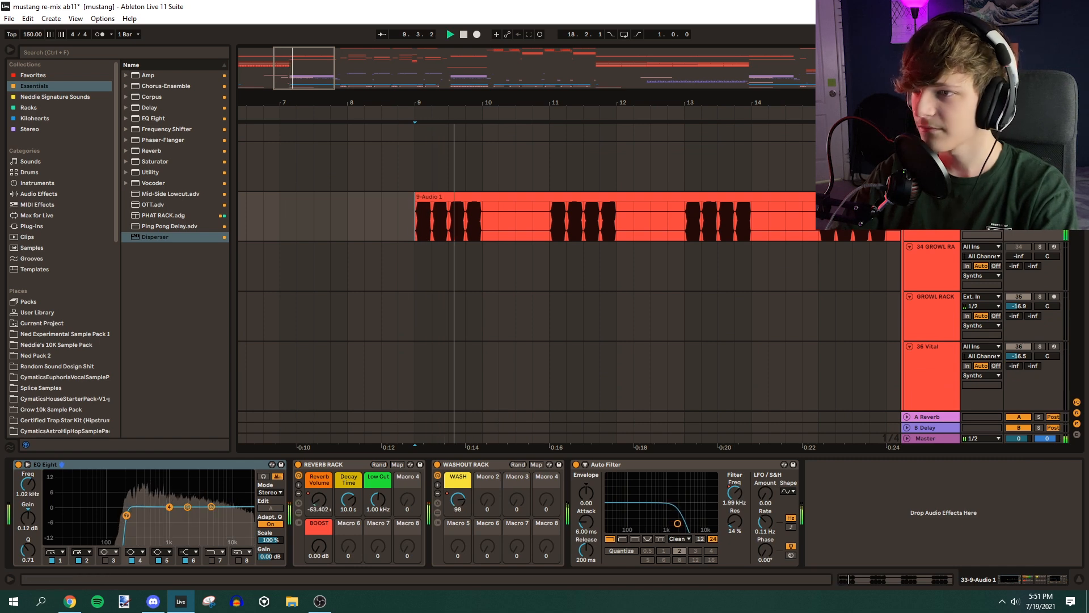
# Play the fill around bar 16 and select the start of track 88's clip at 16.1.1 to show its Sampler
pyautogui.click(325, 78)
pyautogui.moveTo(325, 78)
pyautogui.mouseDown()
pyautogui.moveTo(325, 59)
pyautogui.moveTo(333, 94)
pyautogui.mouseUp()
pyautogui.click(539, 251)
pyautogui.press('space')
pyautogui.click(548, 198)
pyautogui.moveTo(1077, 187)
pyautogui.mouseDown()
pyautogui.moveTo(1077, 141)
pyautogui.moveTo(1076, 323)
pyautogui.mouseUp()
pyautogui.click(549, 276)
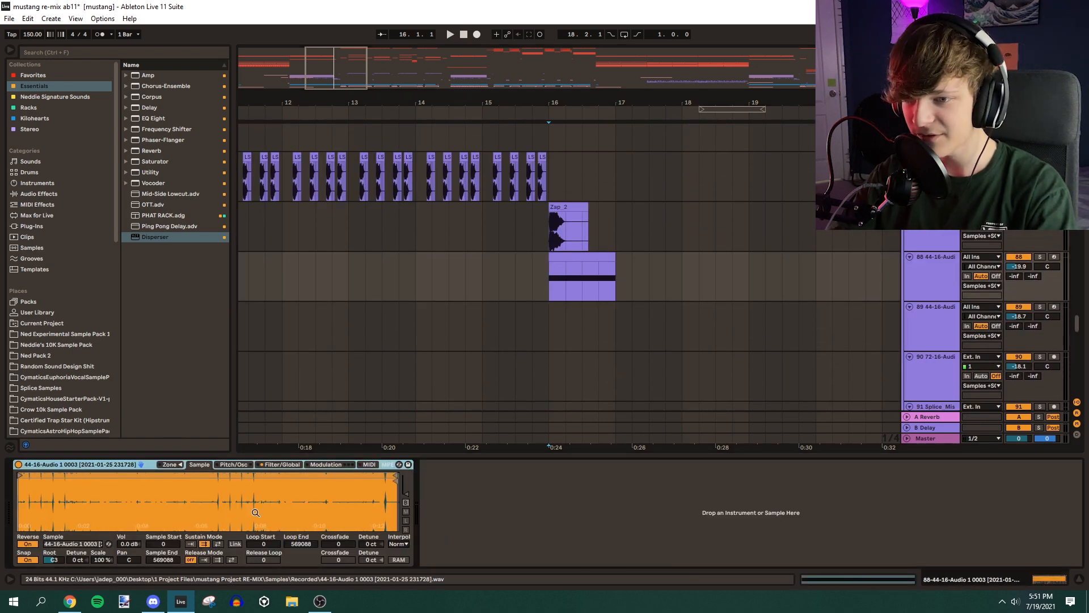
# View track 88's C4 note clip with its note expression, and inspect the Sampler's MIDI pitch bend ranges
pyautogui.moveTo(158, 499)
pyautogui.mouseDown()
pyautogui.moveTo(158, 539)
pyautogui.moveTo(158, 499)
pyautogui.mouseUp()
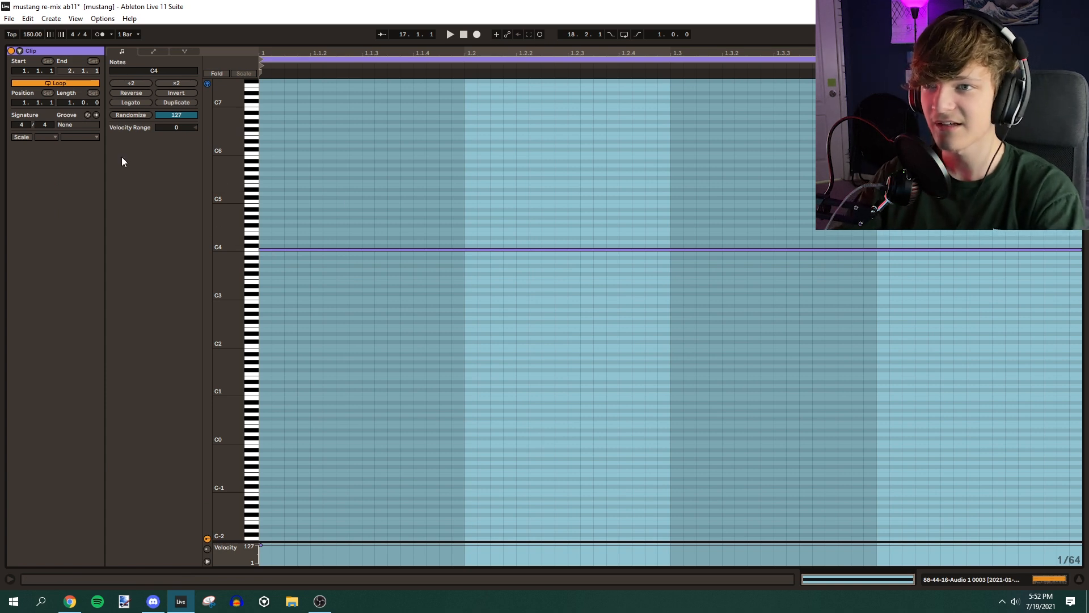
pyautogui.click(151, 54)
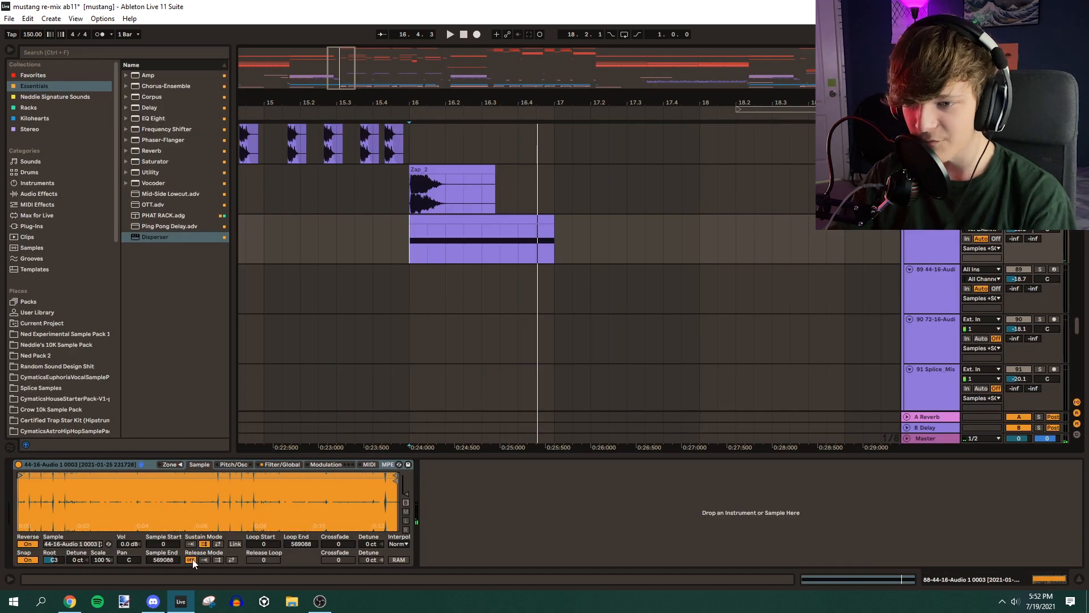
pyautogui.click(369, 464)
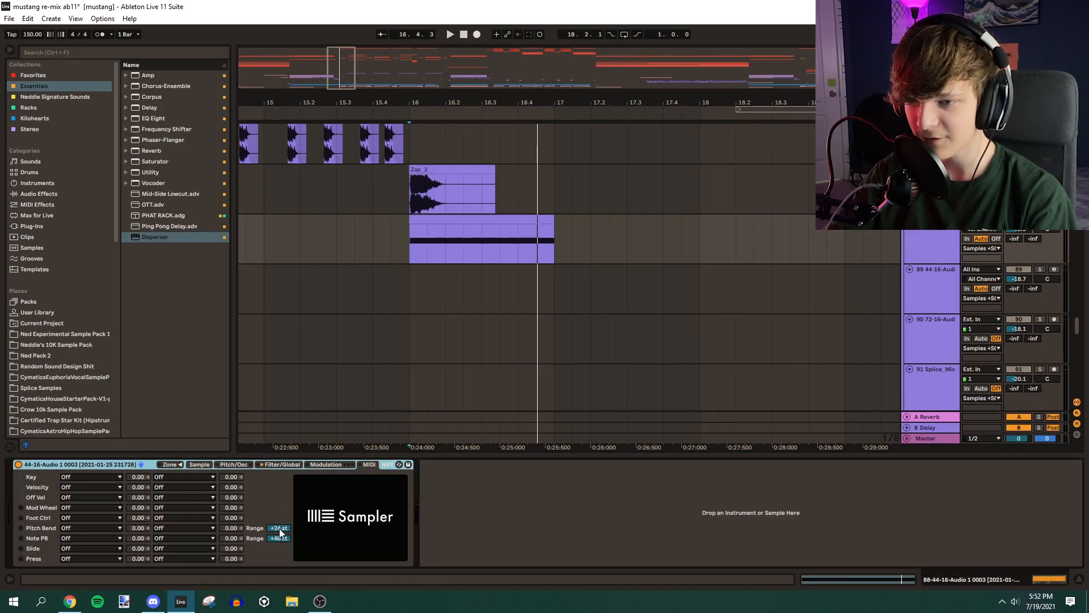
# Return to the Sampler's sample settings, play track 88 from 16.1.1, and turn its solo off
pyautogui.click(406, 240)
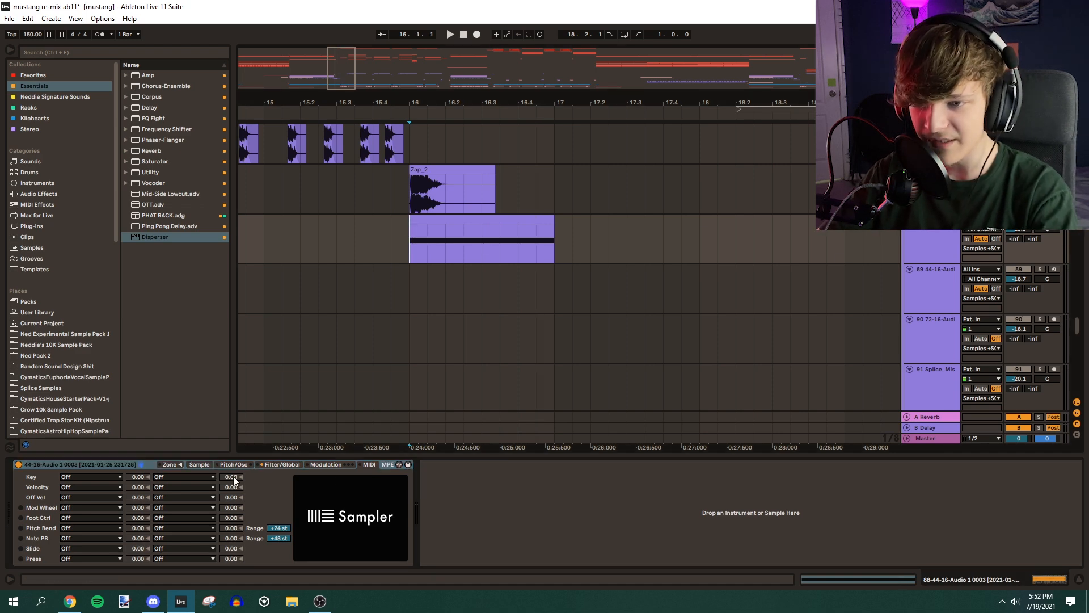
pyautogui.click(199, 464)
pyautogui.press('space')
pyautogui.click(1039, 219)
# Play the section starting at 57.1.1 while viewing the synth group's effects
pyautogui.press('-')
pyautogui.press('-')
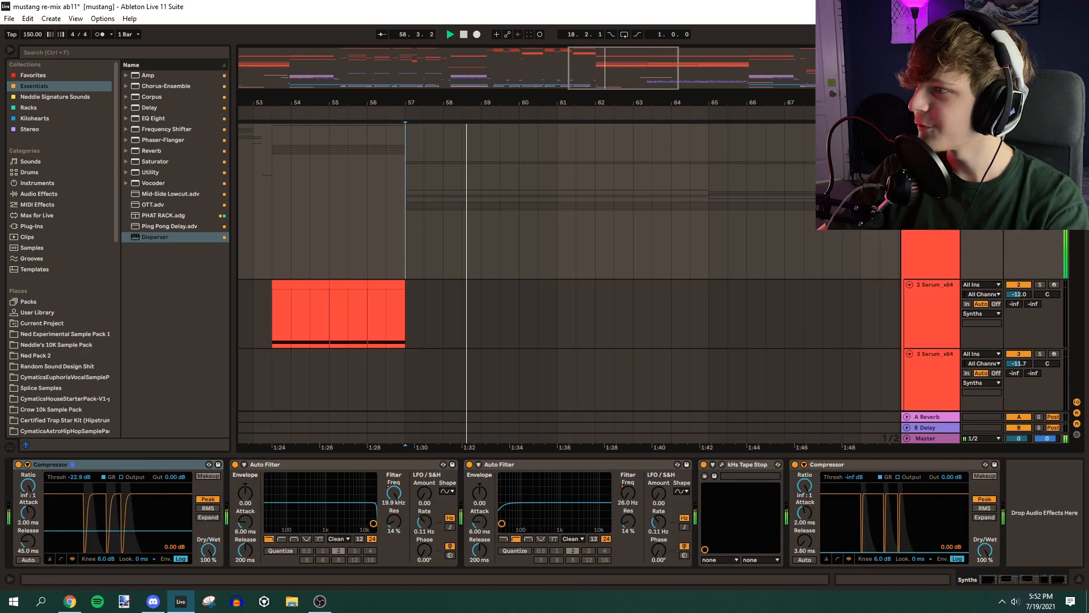
pyautogui.scroll(-3, 511, 227)
pyautogui.scroll(5, 508, 221)
pyautogui.moveTo(624, 73); pyautogui.dragTo(659, 59)
pyautogui.press('space')
# Play the arrangement around bar 65 with track 2's Serum and its effects in view
pyautogui.click(481, 222)
pyautogui.moveTo(653, 97); pyautogui.dragTo(659, 101)
pyautogui.click(412, 179)
pyautogui.click(383, 193)
pyautogui.click(538, 294)
pyautogui.moveTo(569, 103); pyautogui.dragTo(507, 290)
pyautogui.press('space')
pyautogui.moveTo(852, 102); pyautogui.dragTo(811, 90)
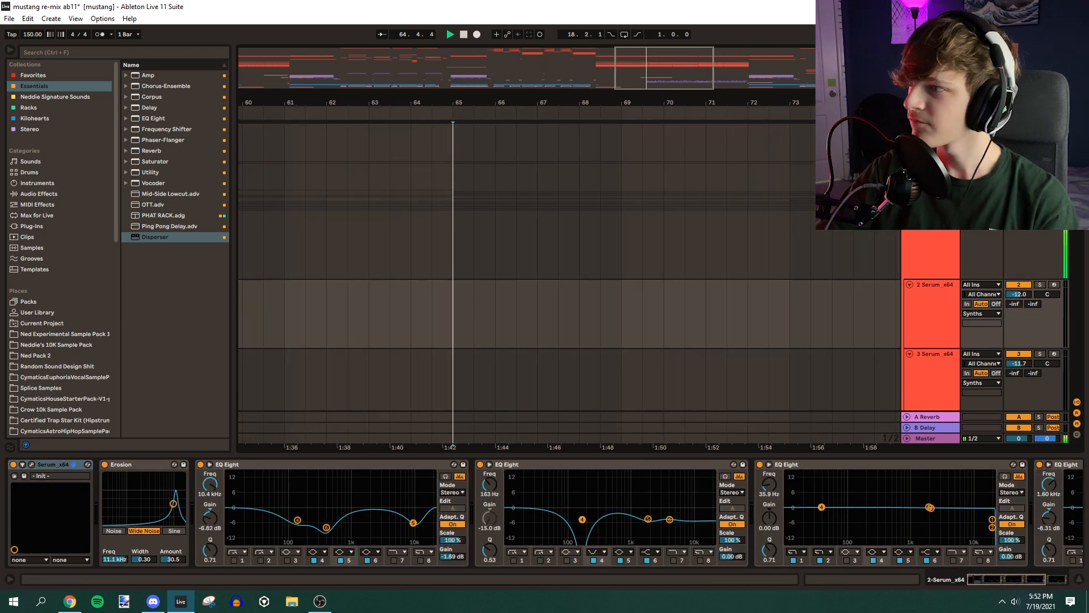
# Locate the melody clip on track 46 and play the full arrangement from 65.1.1
pyautogui.scroll(-15, 567, 284)
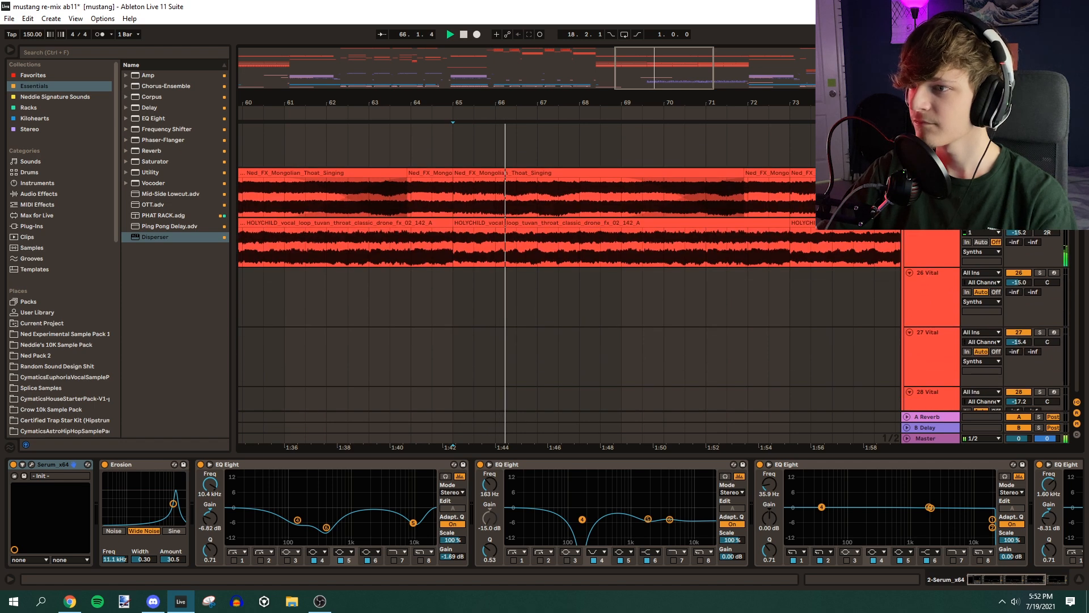
pyautogui.scroll(-10, 567, 283)
pyautogui.moveTo(670, 87); pyautogui.dragTo(698, 82)
pyautogui.scroll(-2, 529, 285)
pyautogui.click(497, 267)
pyautogui.moveTo(490, 103); pyautogui.dragTo(395, 136)
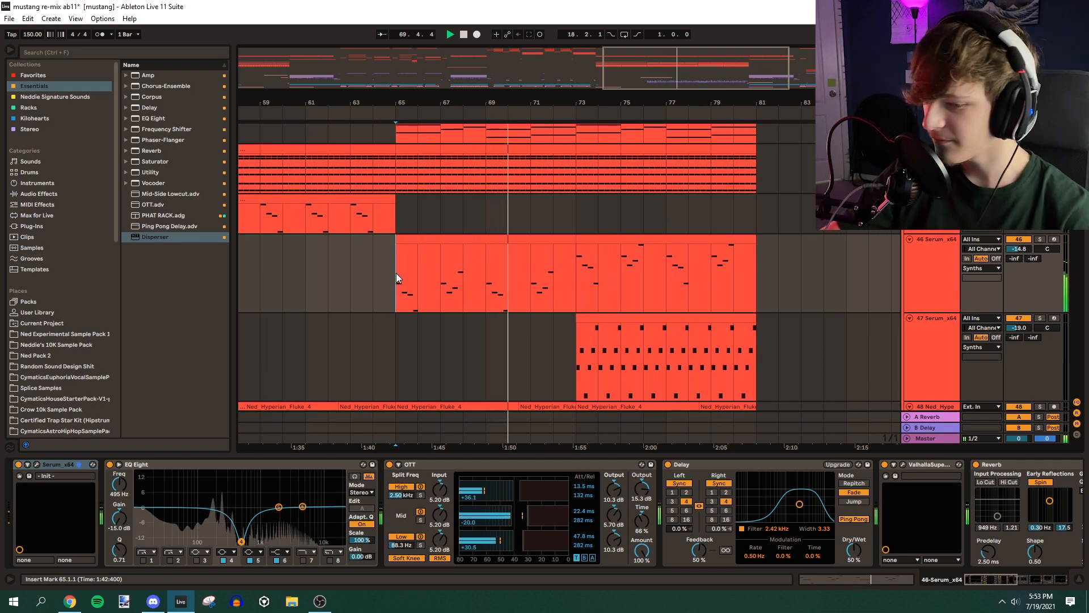
pyautogui.press('space')
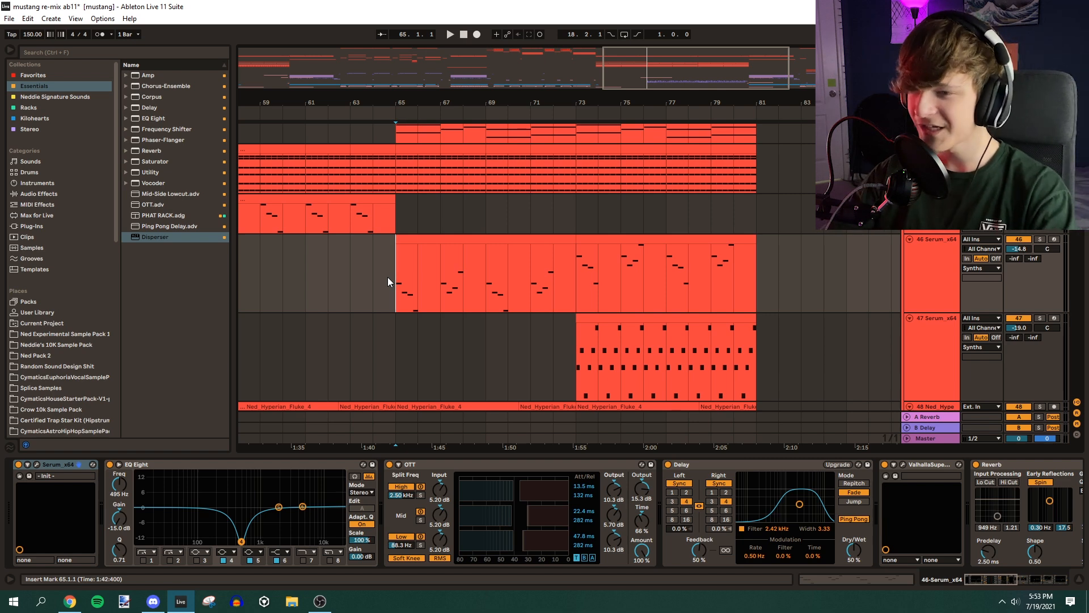
# Toggle track 46's solo and audition track 43's Serum chords soloed from 65.1.1
pyautogui.click(1042, 234)
pyautogui.click(1040, 239)
pyautogui.moveTo(894, 236); pyautogui.dragTo(952, 241)
pyautogui.click(1040, 239)
pyautogui.scroll(2, 730, 380)
pyautogui.scroll(2, 730, 380)
pyautogui.click(441, 274)
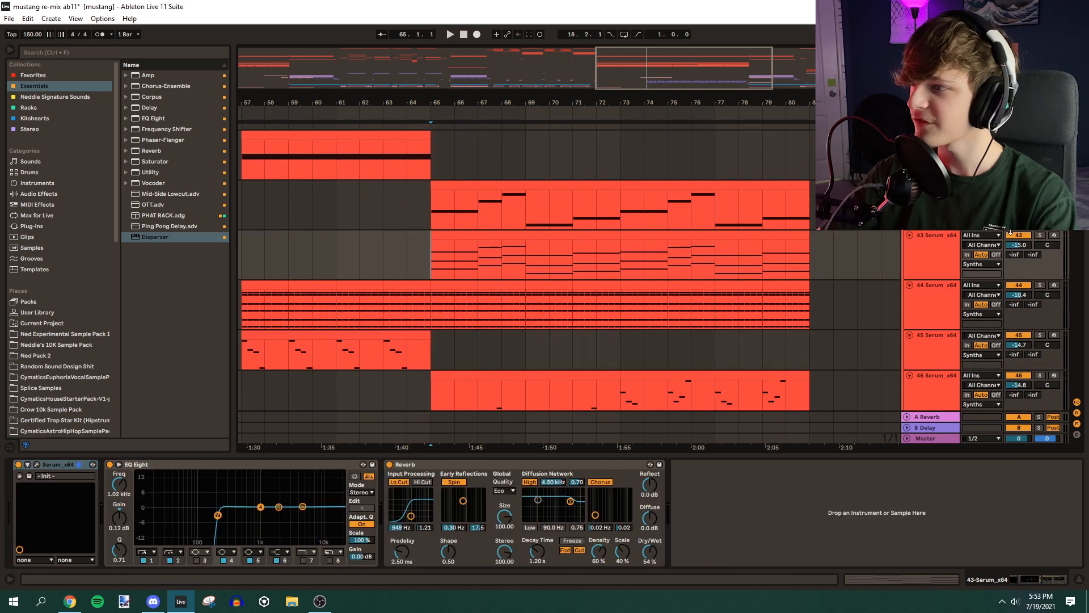
pyautogui.press('space')
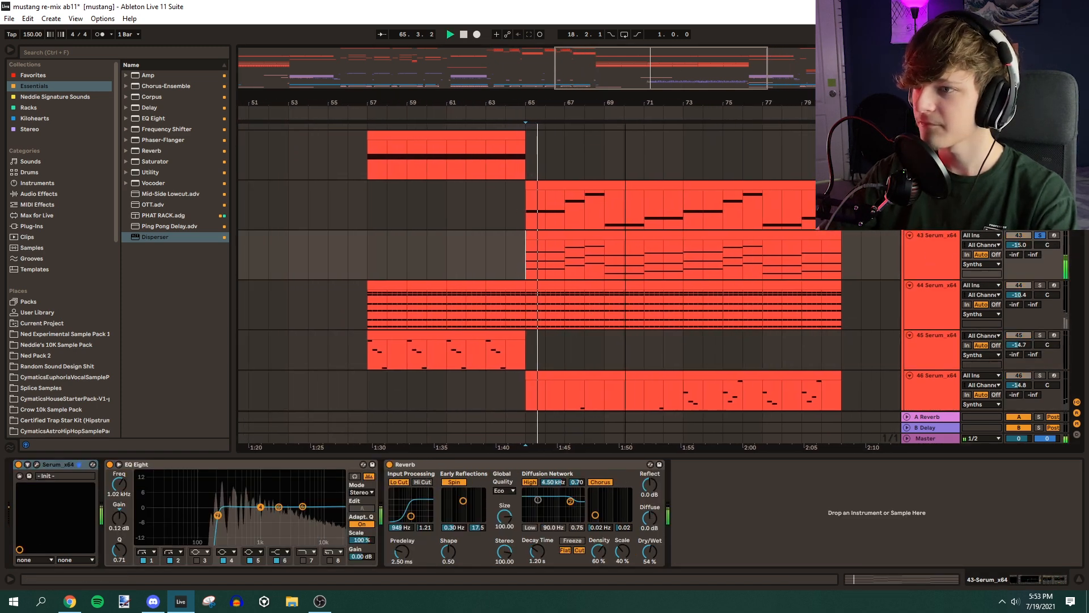
# Audition track 42's Serum bass soloed from 65.1.1 and view its Amp and EQ Eight devices
pyautogui.scroll(2, 1065, 236)
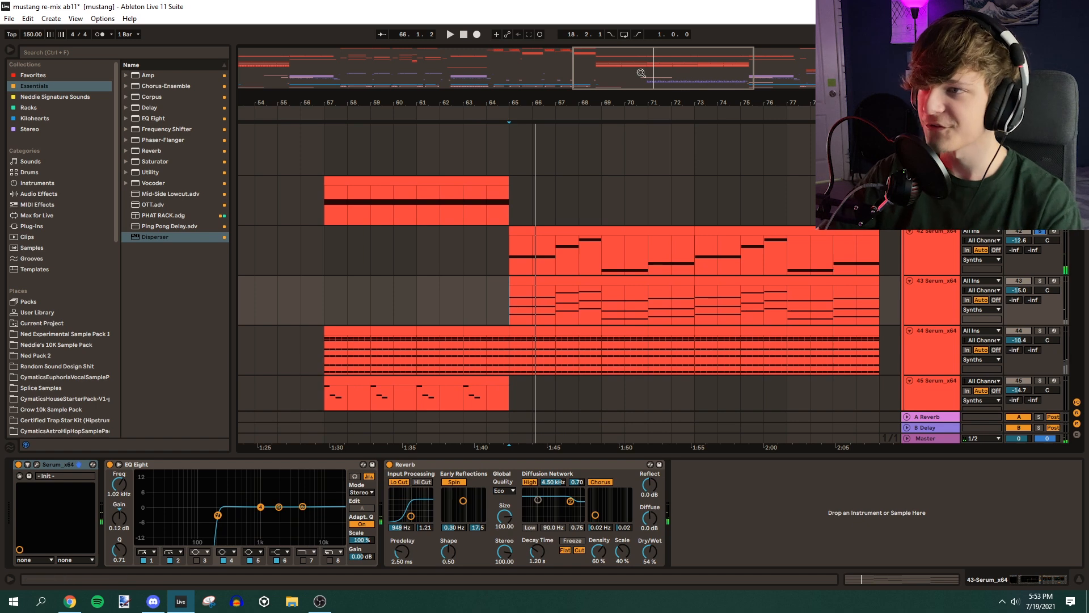
pyautogui.moveTo(659, 84); pyautogui.dragTo(632, 116)
pyautogui.click(420, 253)
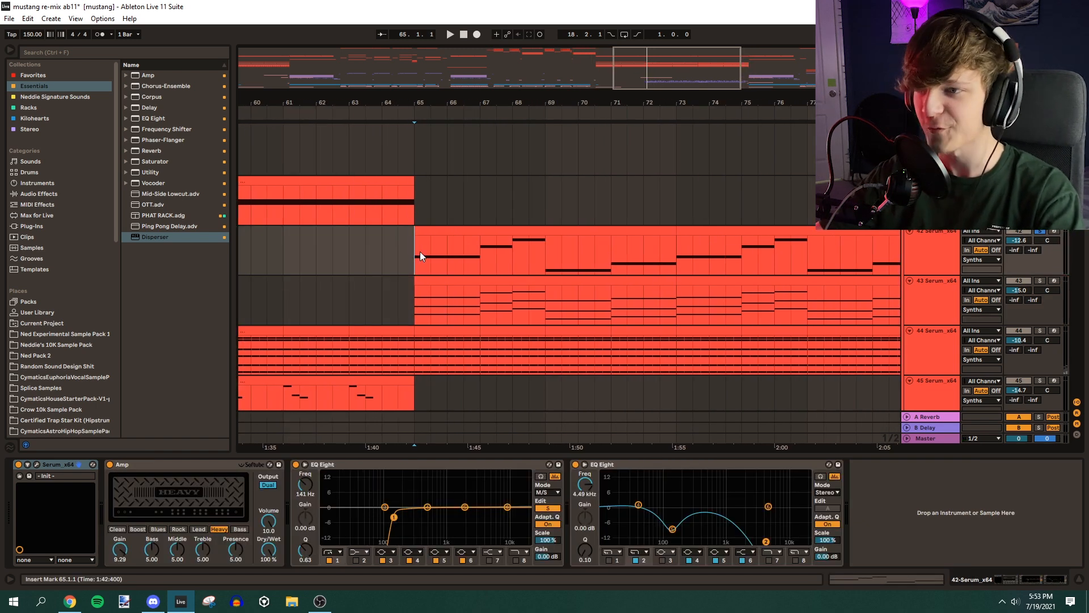
pyautogui.press('space')
pyautogui.click(943, 248)
pyautogui.press('space')
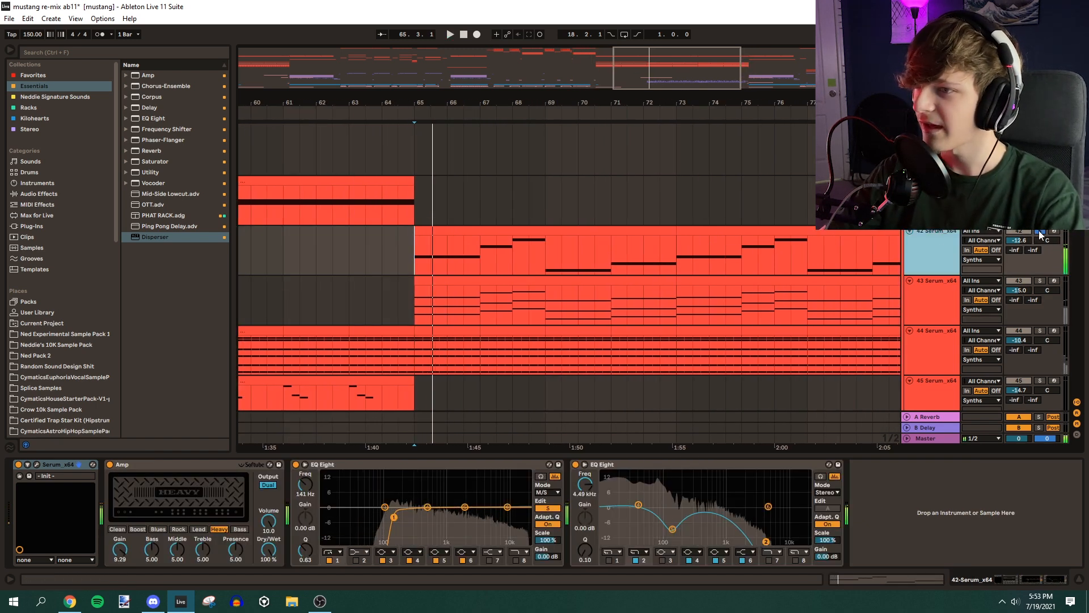
# Audition track 46's Serum melody and view its effects chain through the Reverb, Saturator and last EQ Eight
pyautogui.scroll(-3, 1040, 237)
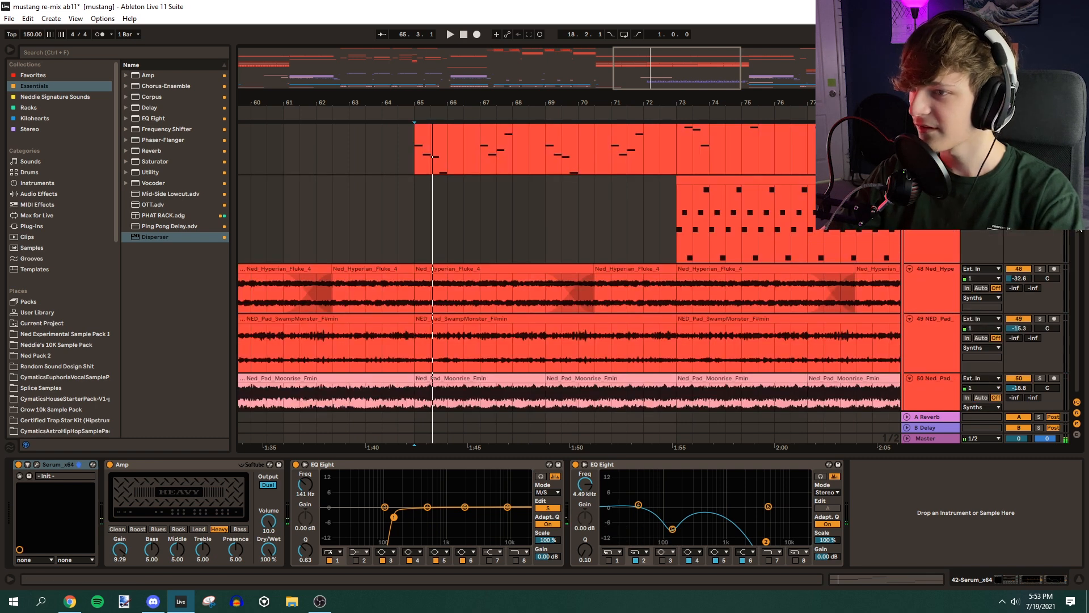
pyautogui.scroll(-4, 1041, 262)
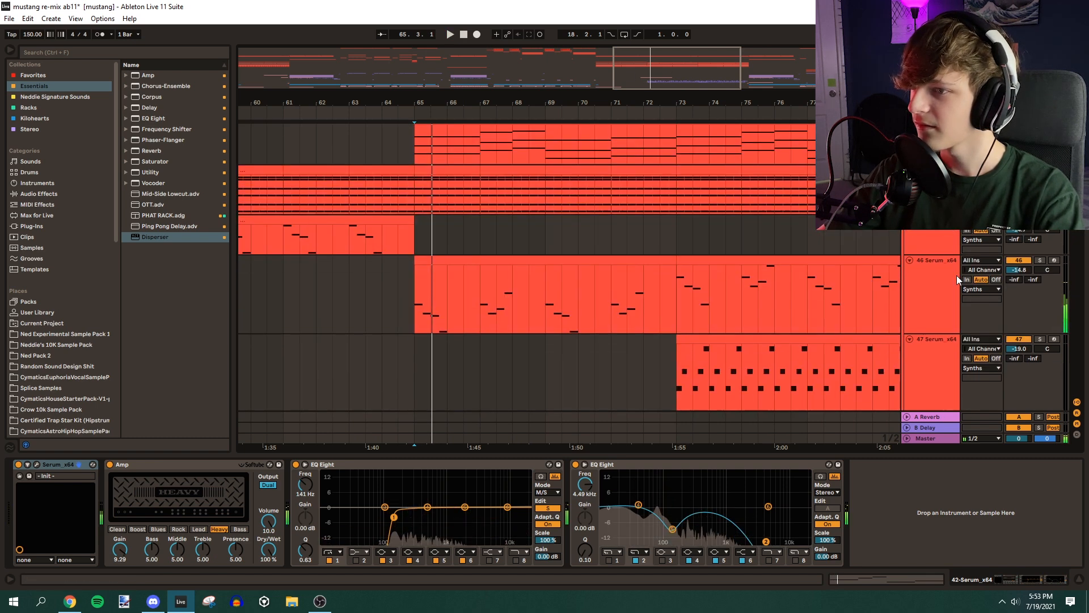
pyautogui.click(951, 297)
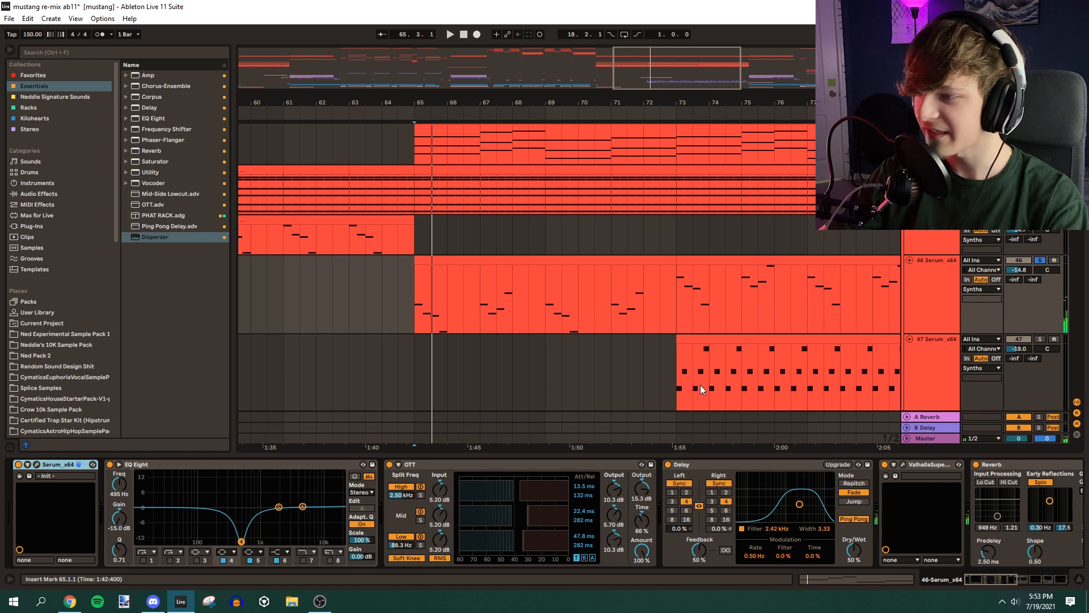
pyautogui.moveTo(988, 578); pyautogui.dragTo(1031, 585)
pyautogui.press('space')
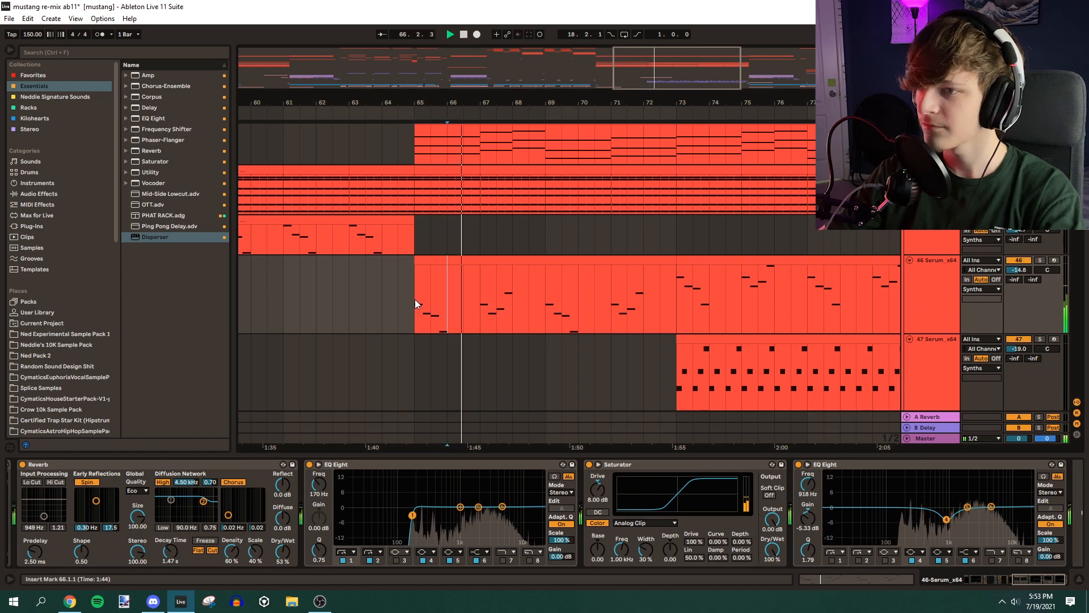
# Play the arrangement from 65.1.1 with track 48's Ned_Hyperian_Fluke_4 sample selected and look over the pad layers below it
pyautogui.scroll(-5, 590, 343)
pyautogui.scroll(-2, 587, 257)
pyautogui.click(421, 237)
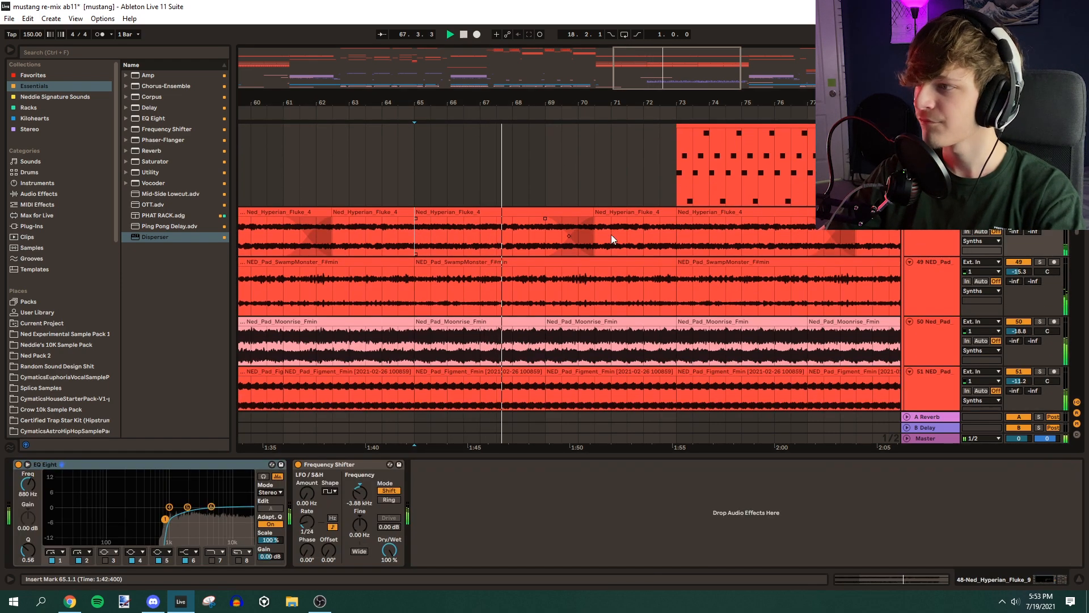
pyautogui.scroll(-2, 528, 241)
pyautogui.click(1040, 167)
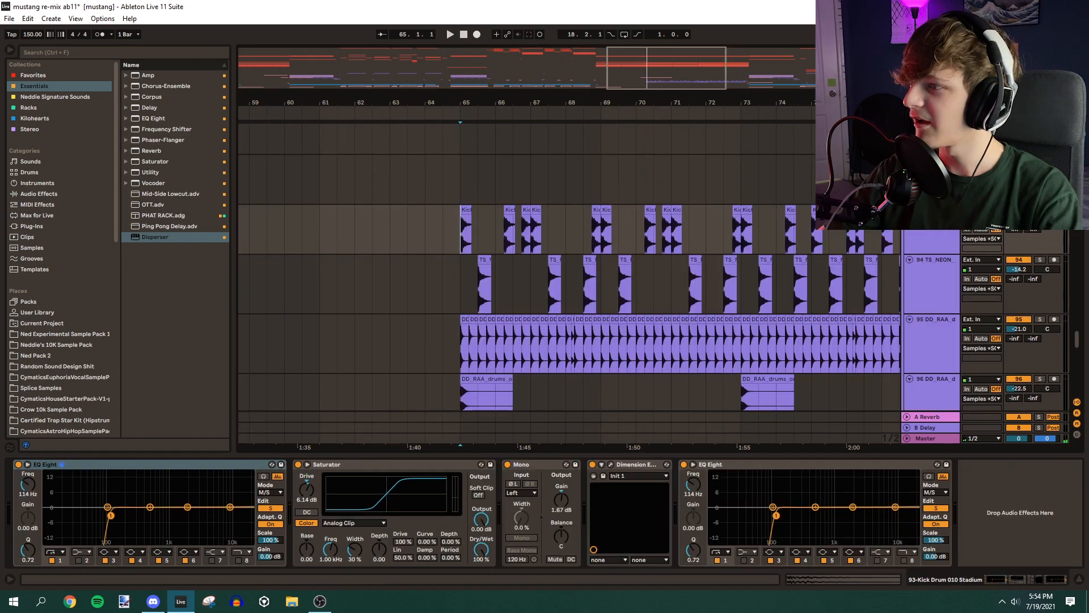
# Audition the kick clips on track 93 from 65.1.1 and check the Dimension plug-in in its effects chain
pyautogui.scroll(5, 505, 238)
pyautogui.press('space')
pyautogui.click(495, 229)
pyautogui.press('space')
pyautogui.click(436, 241)
pyautogui.scroll(2, 437, 241)
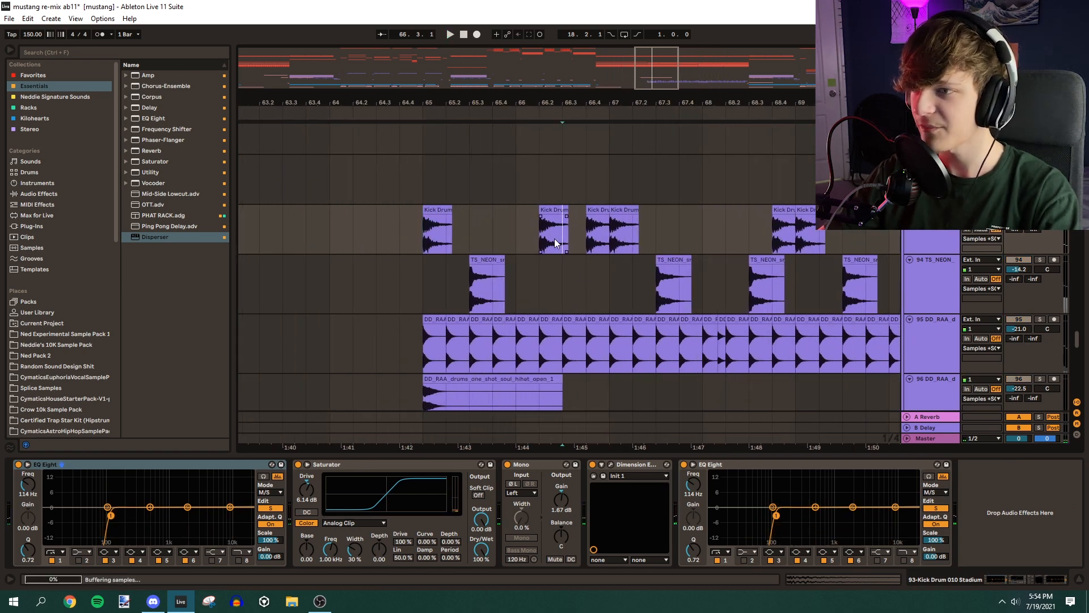
pyautogui.click(536, 242)
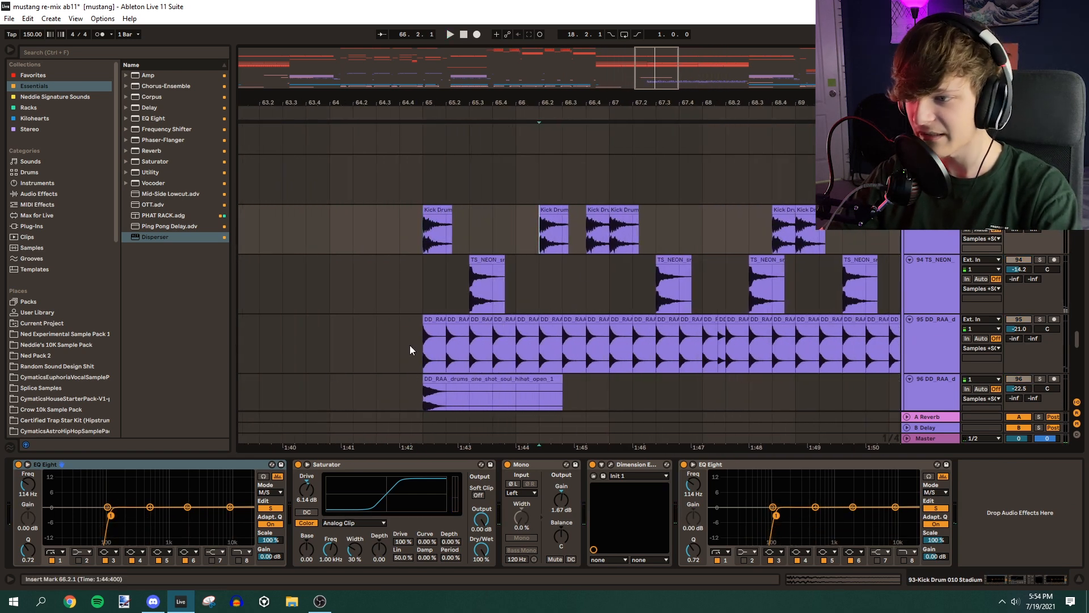
pyautogui.click(611, 464)
pyautogui.click(123, 50)
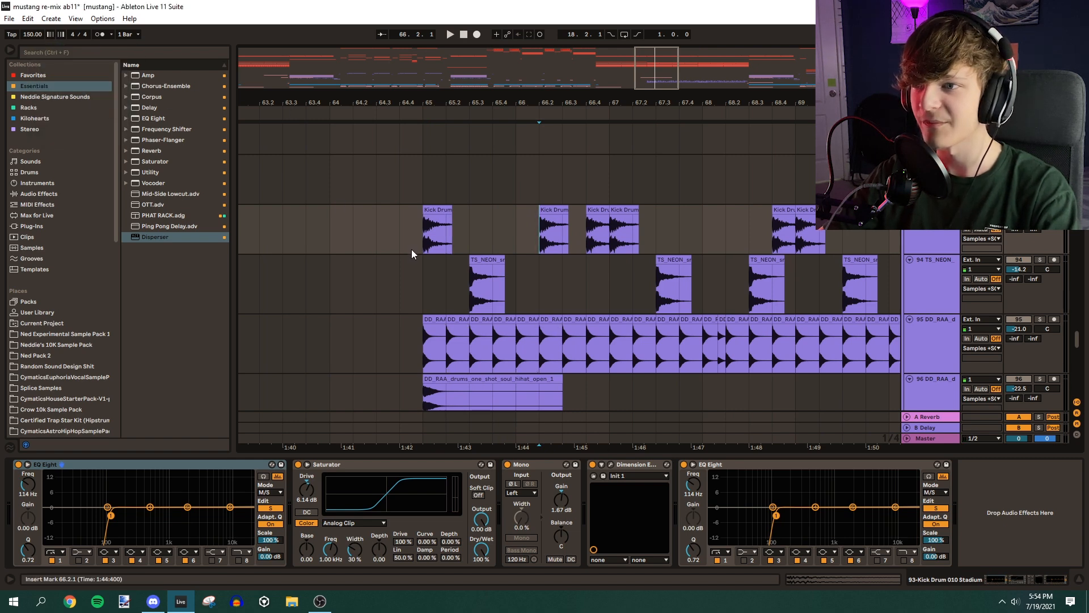
# Audition the TS_NEON snare on track 94 from 65.3.1 and view its effects
pyautogui.scroll(-3, 571, 291)
pyautogui.click(469, 220)
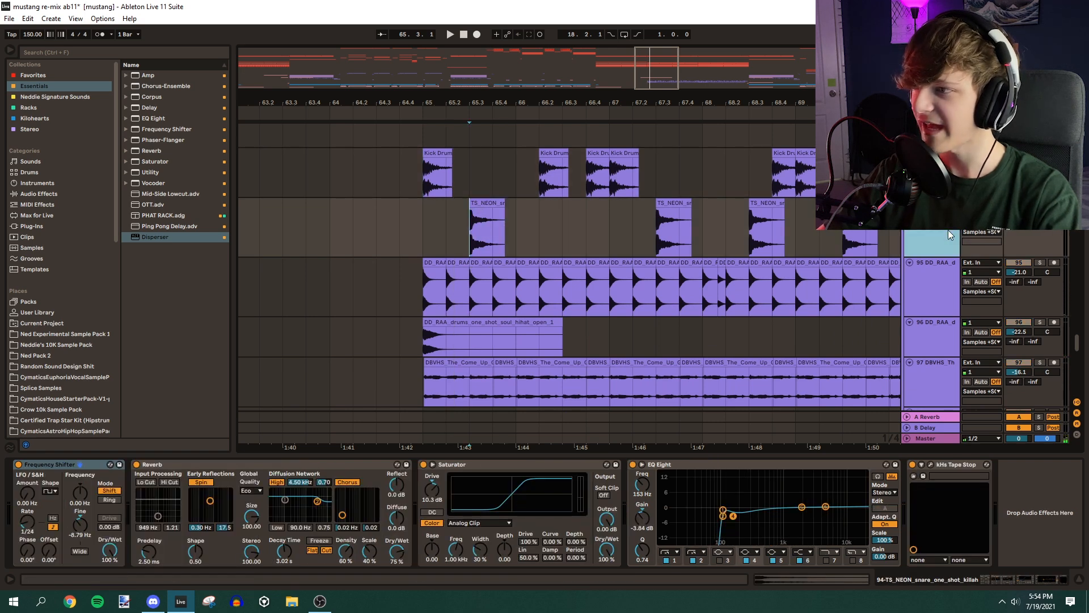
pyautogui.press('space')
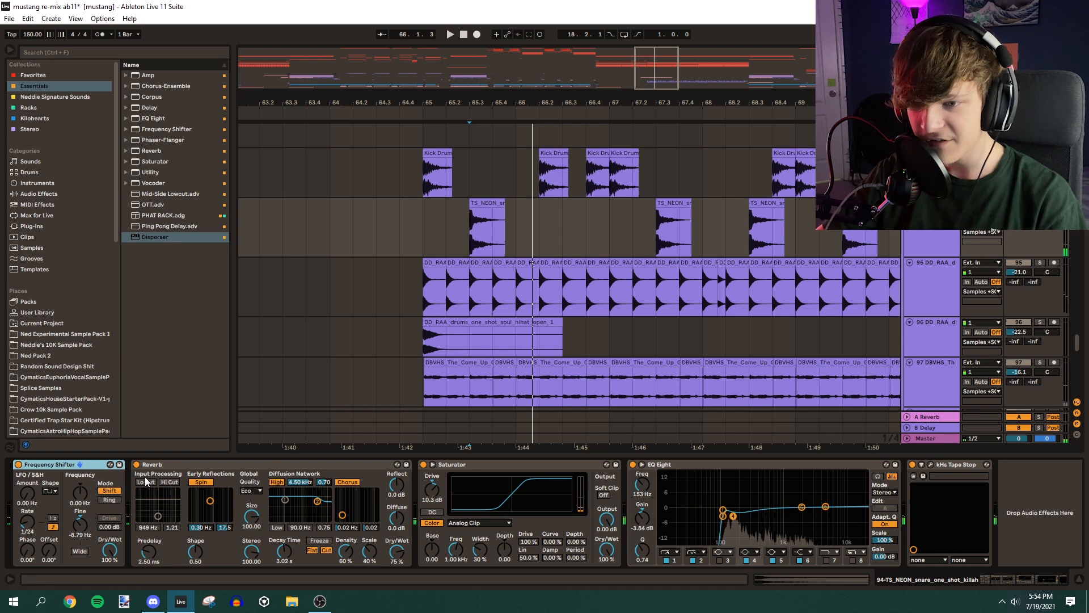
# Compare the snare's sound with the Reverb's Lo Cut on and off, replaying from 65.3.1 and leaving it off
pyautogui.click(150, 482)
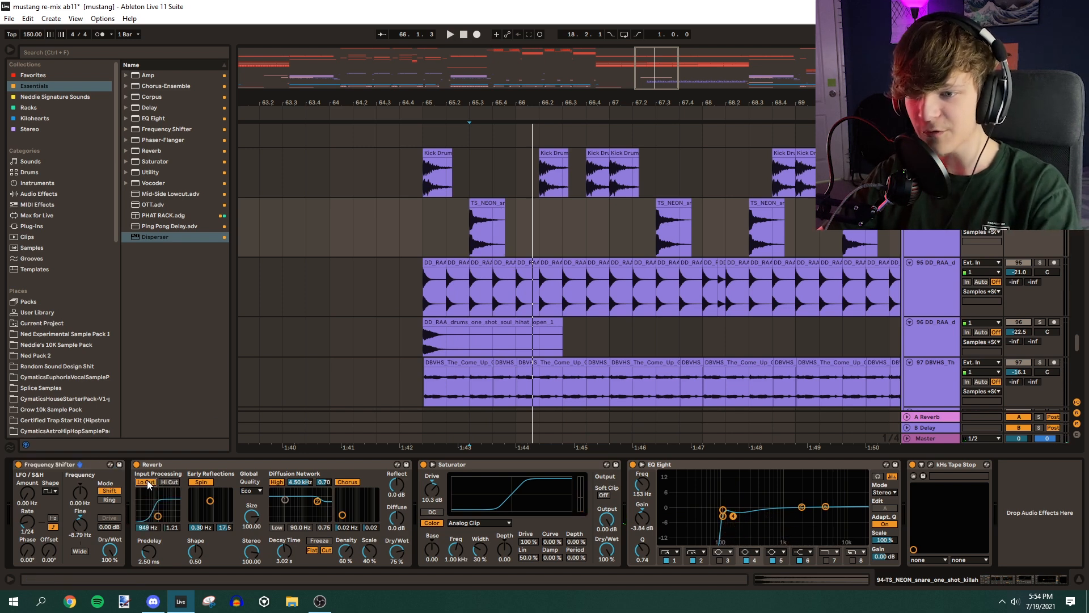
pyautogui.press('space')
pyautogui.click(148, 483)
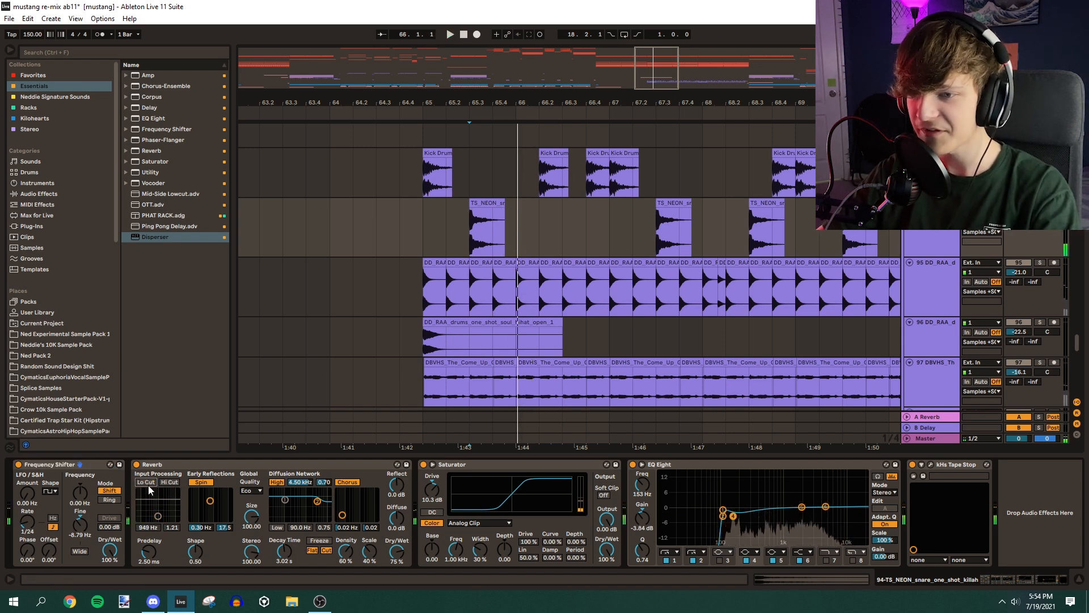
pyautogui.press('space')
pyautogui.press('space')
pyautogui.press('space')
pyautogui.press('space')
pyautogui.press('space')
pyautogui.press('space')
pyautogui.press('space')
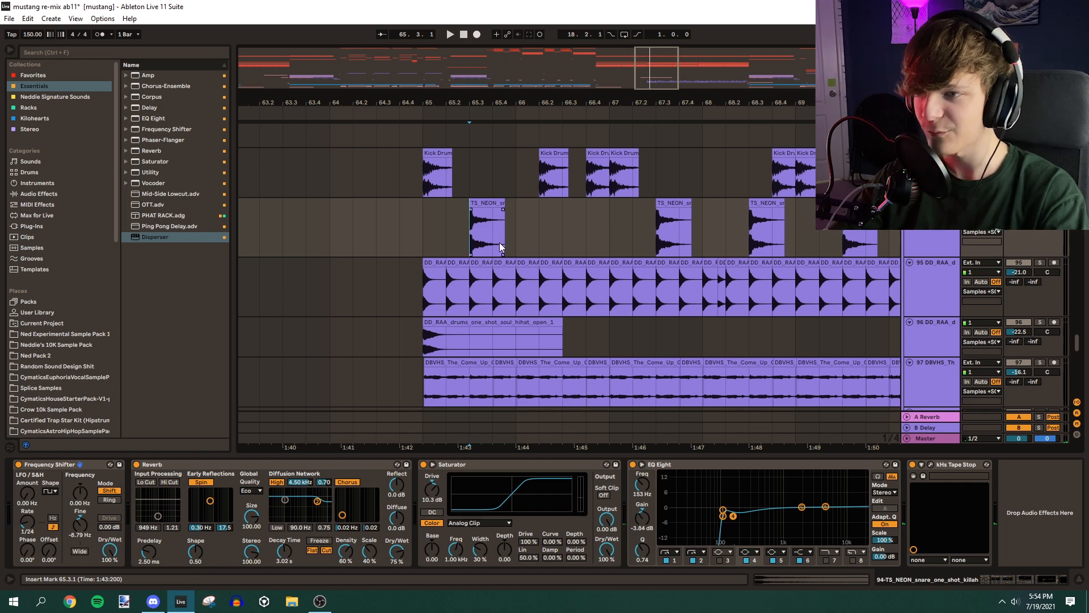
pyautogui.scroll(-2, 624, 272)
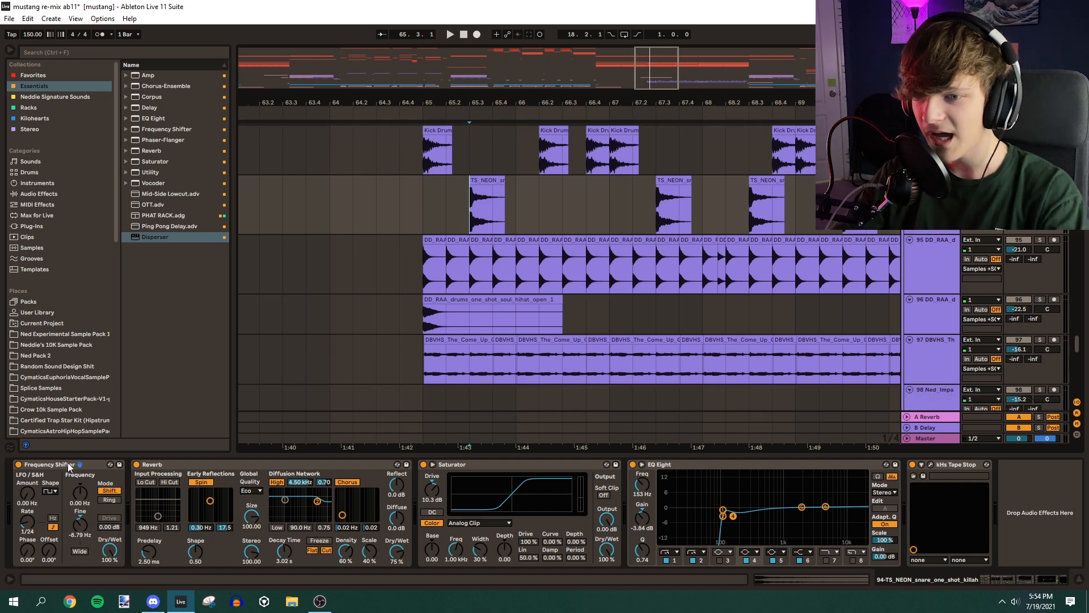
# Audition the DD_RAA one-shot drum clips on track 95 in solo from 65.1.1 and check its effects chain
pyautogui.scroll(2, 463, 224)
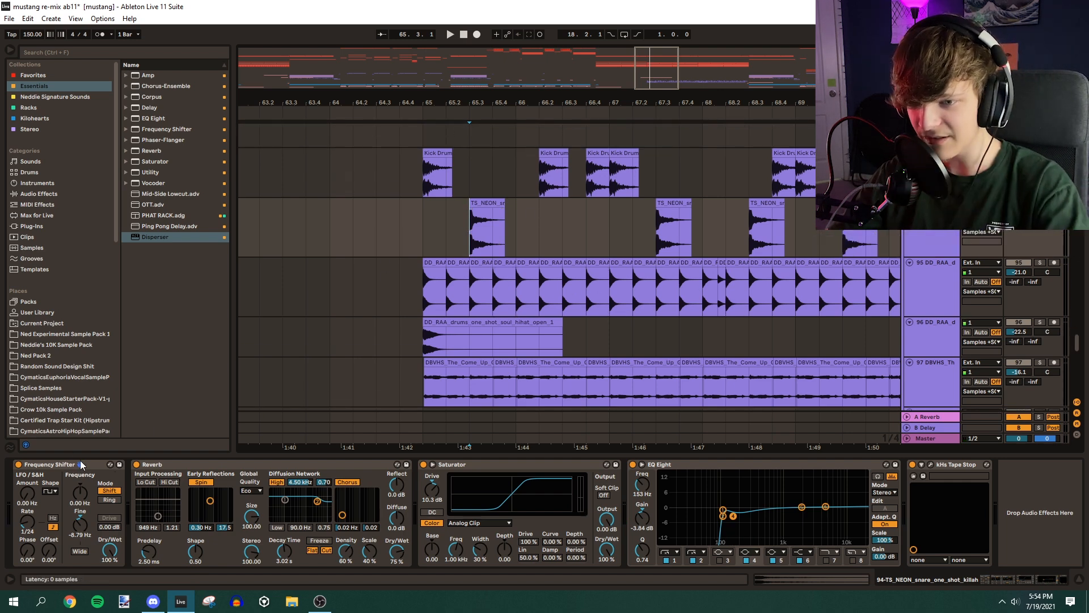
pyautogui.press('space')
pyautogui.click(425, 293)
pyautogui.press('space')
pyautogui.scroll(1, 1041, 264)
pyautogui.scroll(-3, 1041, 250)
pyautogui.click(1040, 240)
pyautogui.press('space')
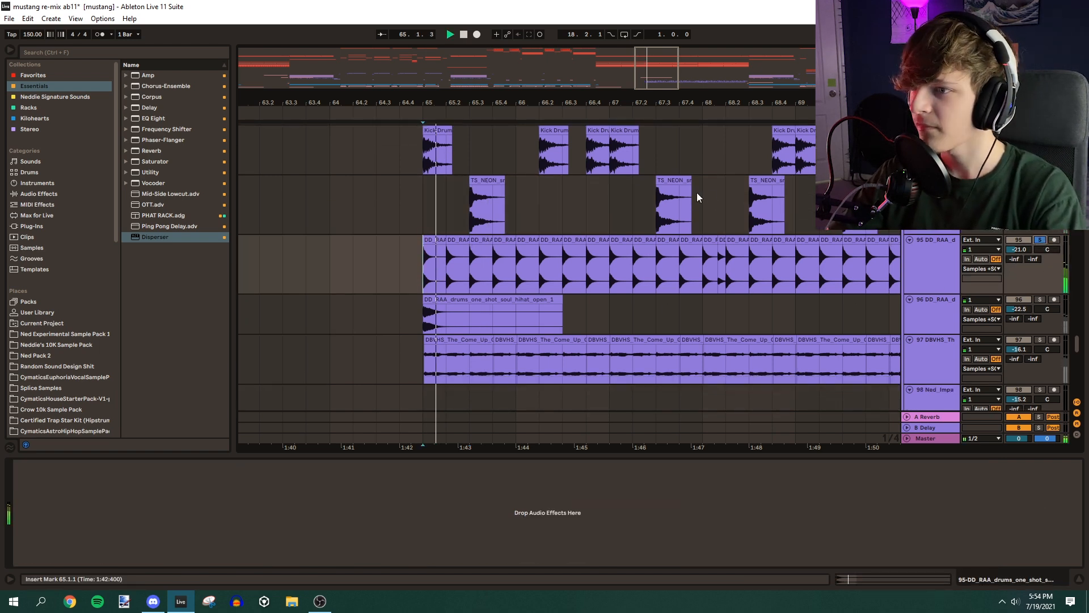
pyautogui.press('space')
# Audition the open hi-hat on track 96 and the DBVHS_The_Come_Up loop on track 97 in solo
pyautogui.click(1040, 299)
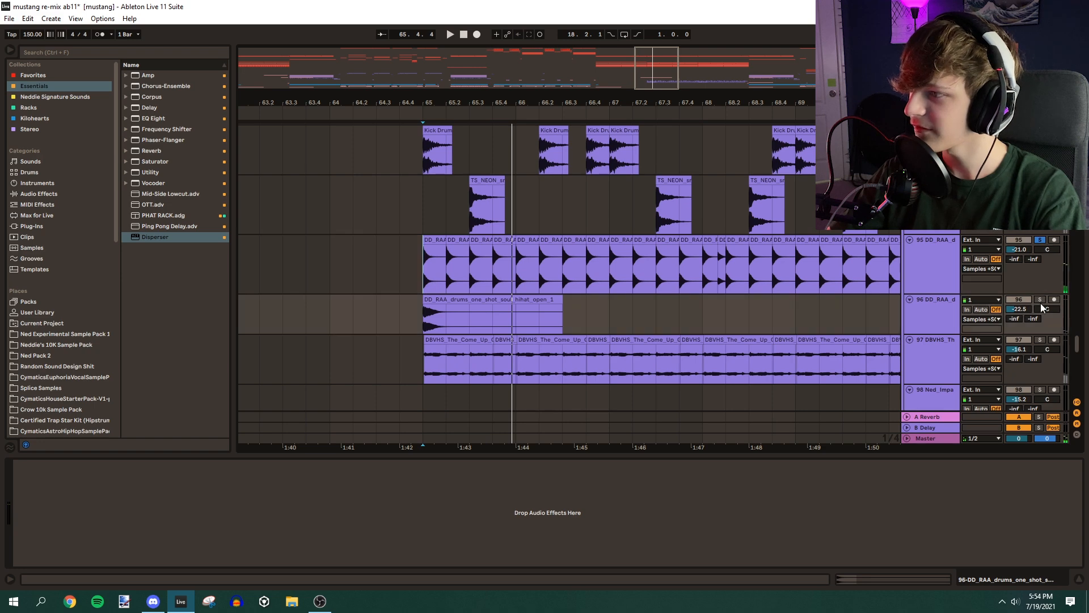
pyautogui.press('space')
pyautogui.click(1040, 340)
pyautogui.scroll(-3, 975, 315)
pyautogui.press('space')
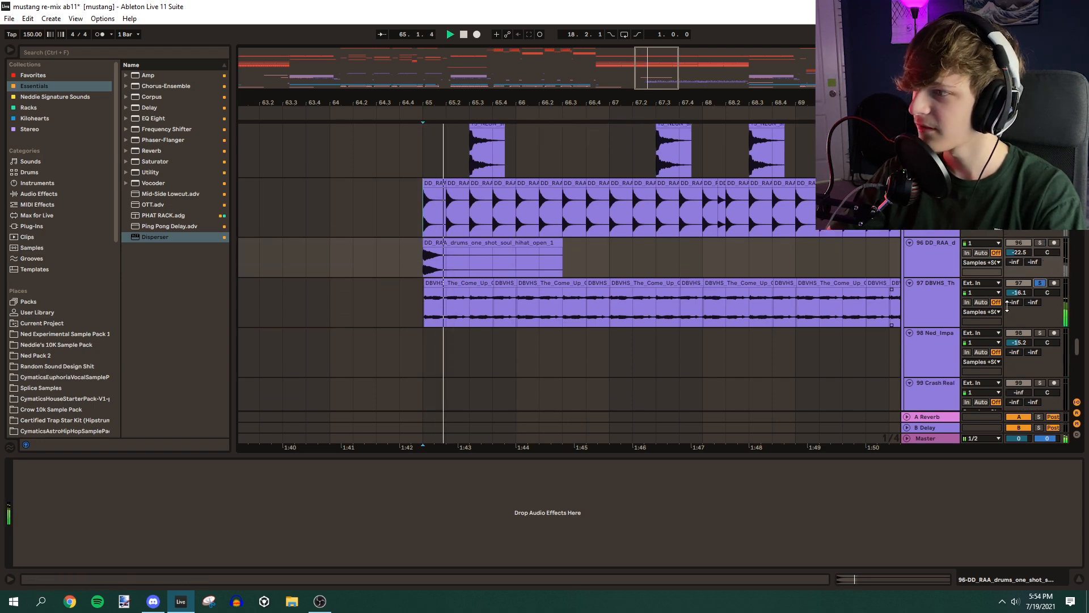
pyautogui.press('-')
pyautogui.press('-')
pyautogui.press('-')
pyautogui.press('-')
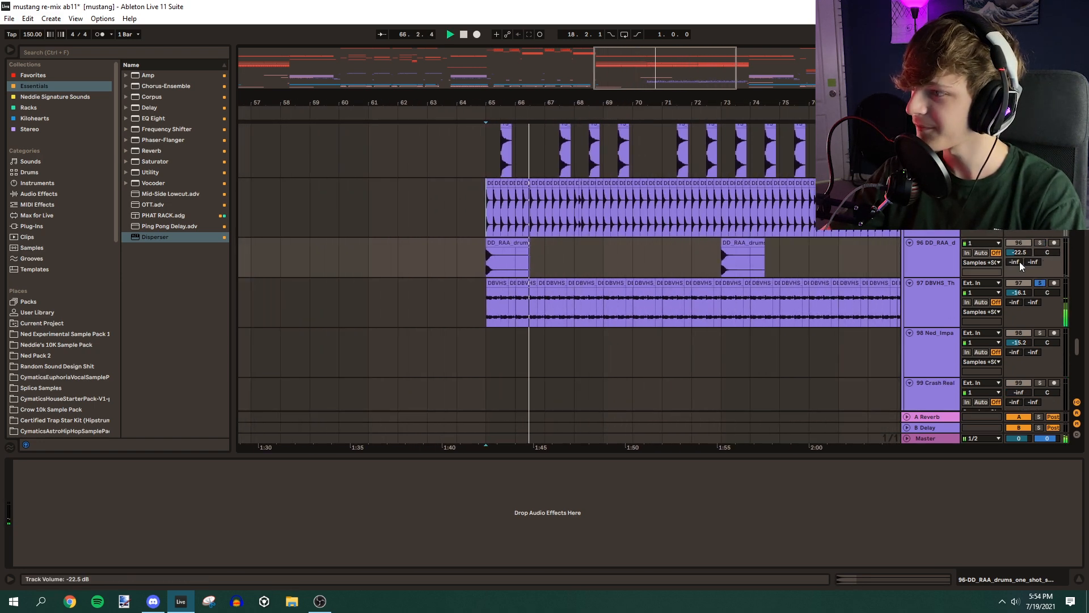
# Turn off track 97's solo and inspect its Amp and EQ Eight during playback, looking over the impact and crash tracks below
pyautogui.click(1042, 283)
pyautogui.click(1042, 283)
pyautogui.click(1042, 283)
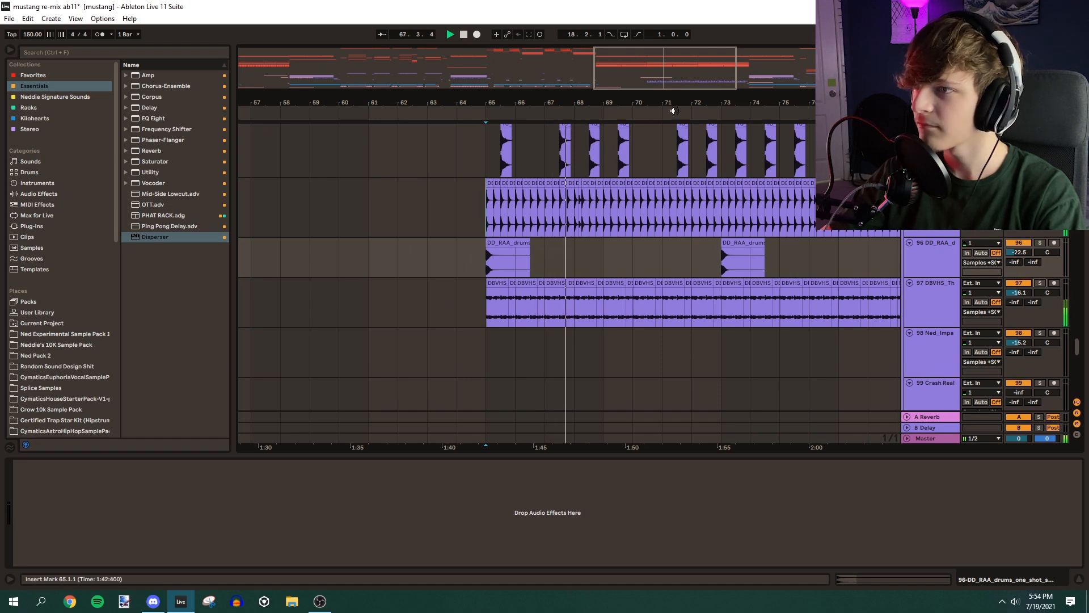
pyautogui.moveTo(709, 104); pyautogui.dragTo(560, 104)
pyautogui.moveTo(319, 103); pyautogui.dragTo(318, 86)
pyautogui.click(327, 304)
pyautogui.scroll(-3, 392, 313)
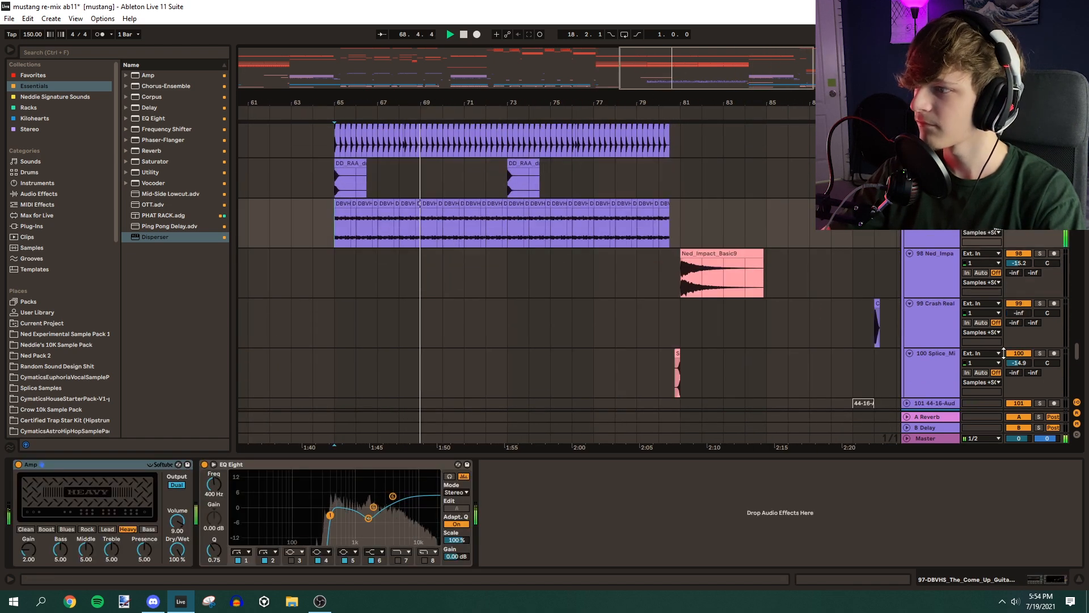
# Audition the Serum part on track 47 in solo from 73.1.1 and look along its effects chain
pyautogui.moveTo(1075, 354); pyautogui.dragTo(1076, 363)
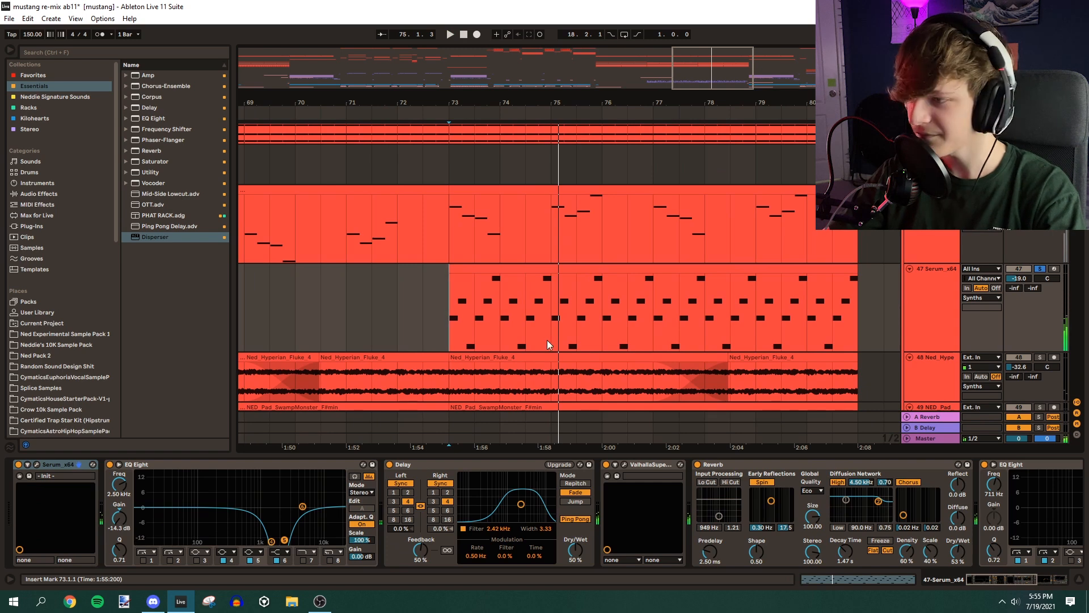
pyautogui.moveTo(996, 577)
pyautogui.mouseDown()
pyautogui.moveTo(1033, 578)
pyautogui.moveTo(991, 575)
pyautogui.mouseUp()
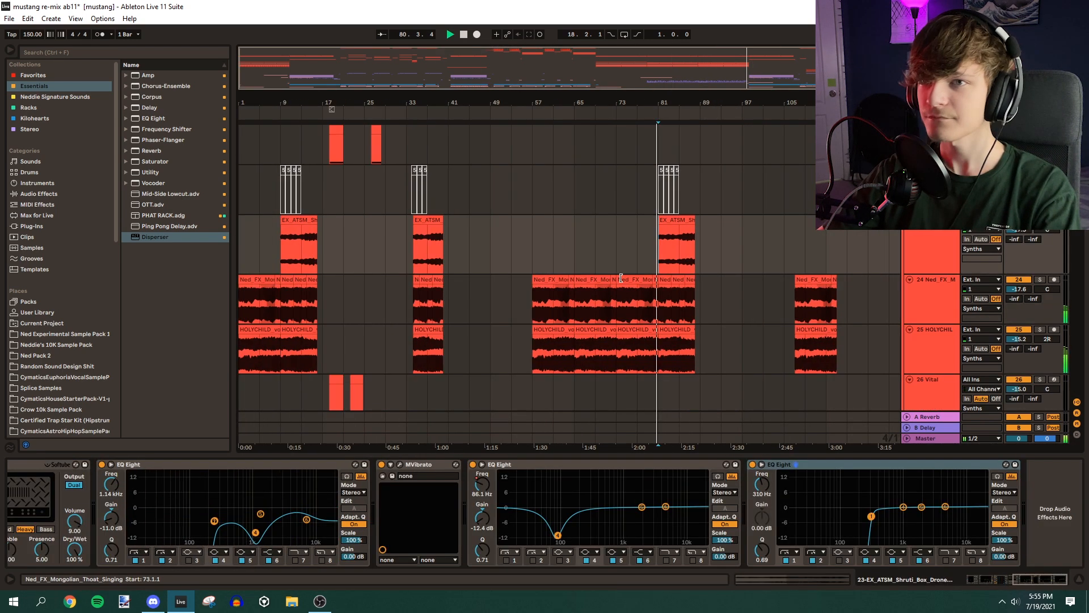
# Stop the playback started at 81.1.1 and look over the synth and bass tracks above the Shruti Box drone
pyautogui.scroll(4, 715, 207)
pyautogui.press('space')
pyautogui.scroll(2, 774, 148)
pyautogui.scroll(5, 770, 168)
pyautogui.scroll(-6, 759, 197)
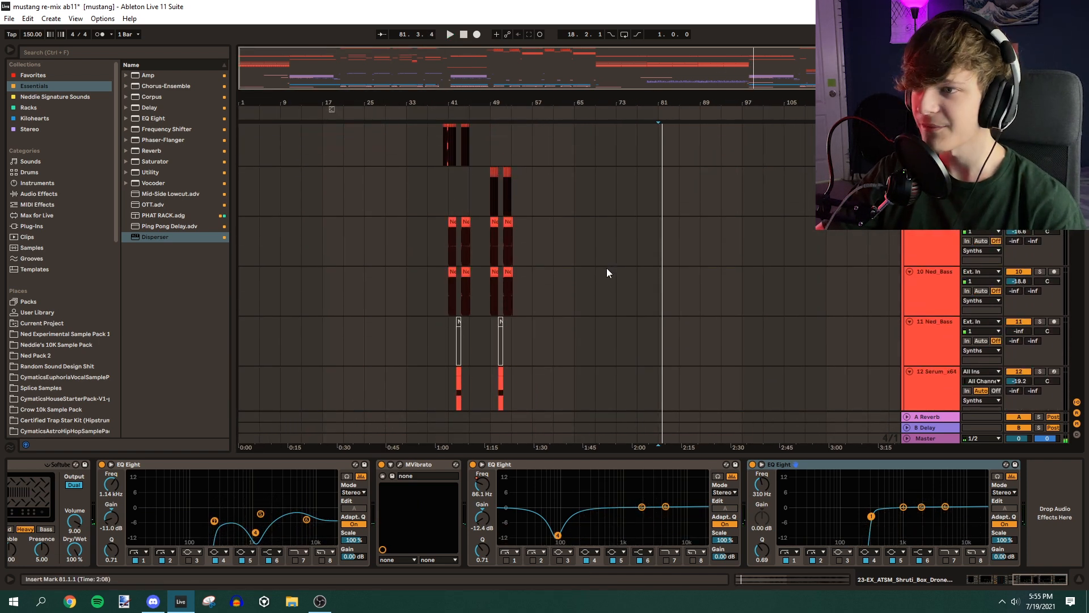